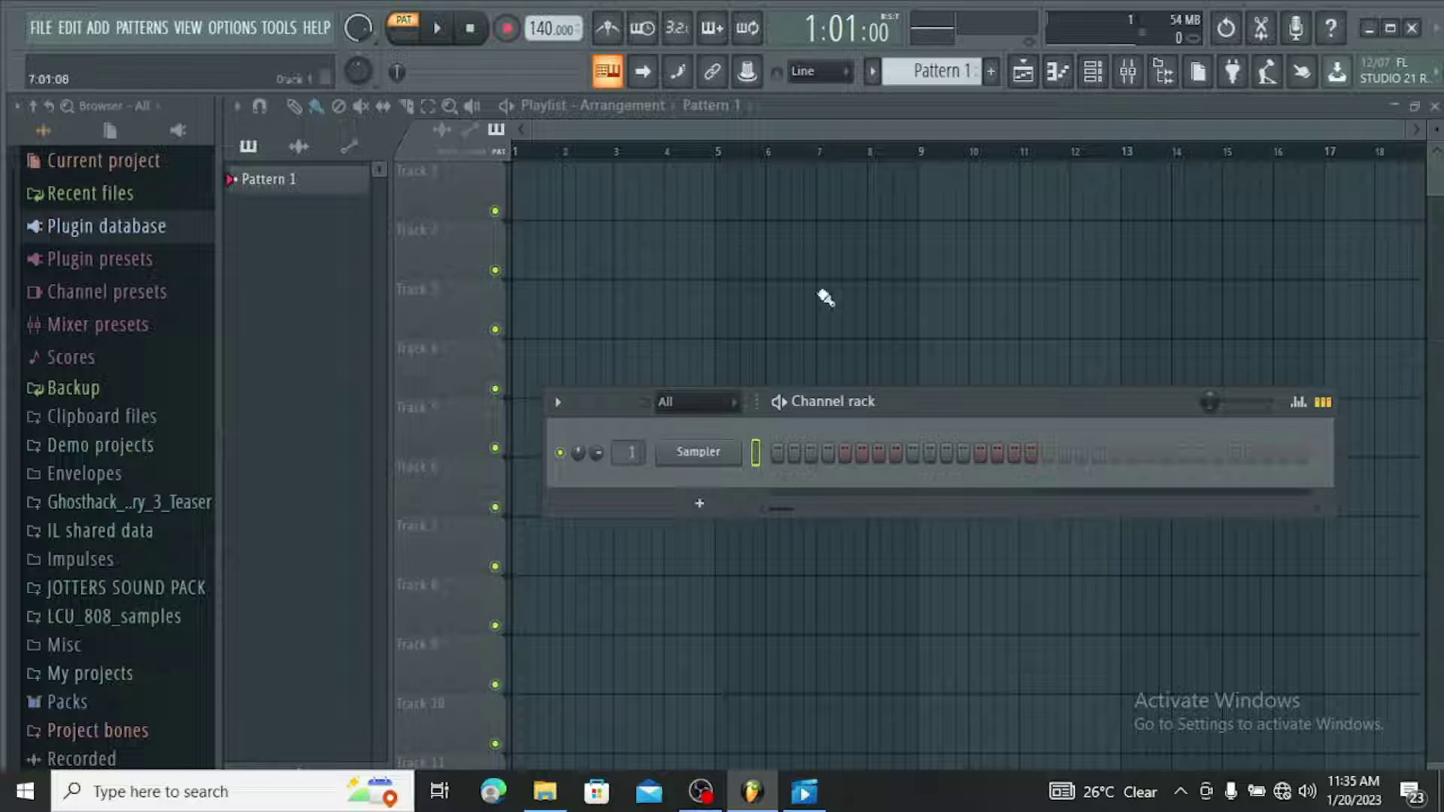
# Try to load FabFilter Micro into the first effect slot of the master mixer track, then dismiss the warning and plugin window.
pyautogui.click(1128, 71)
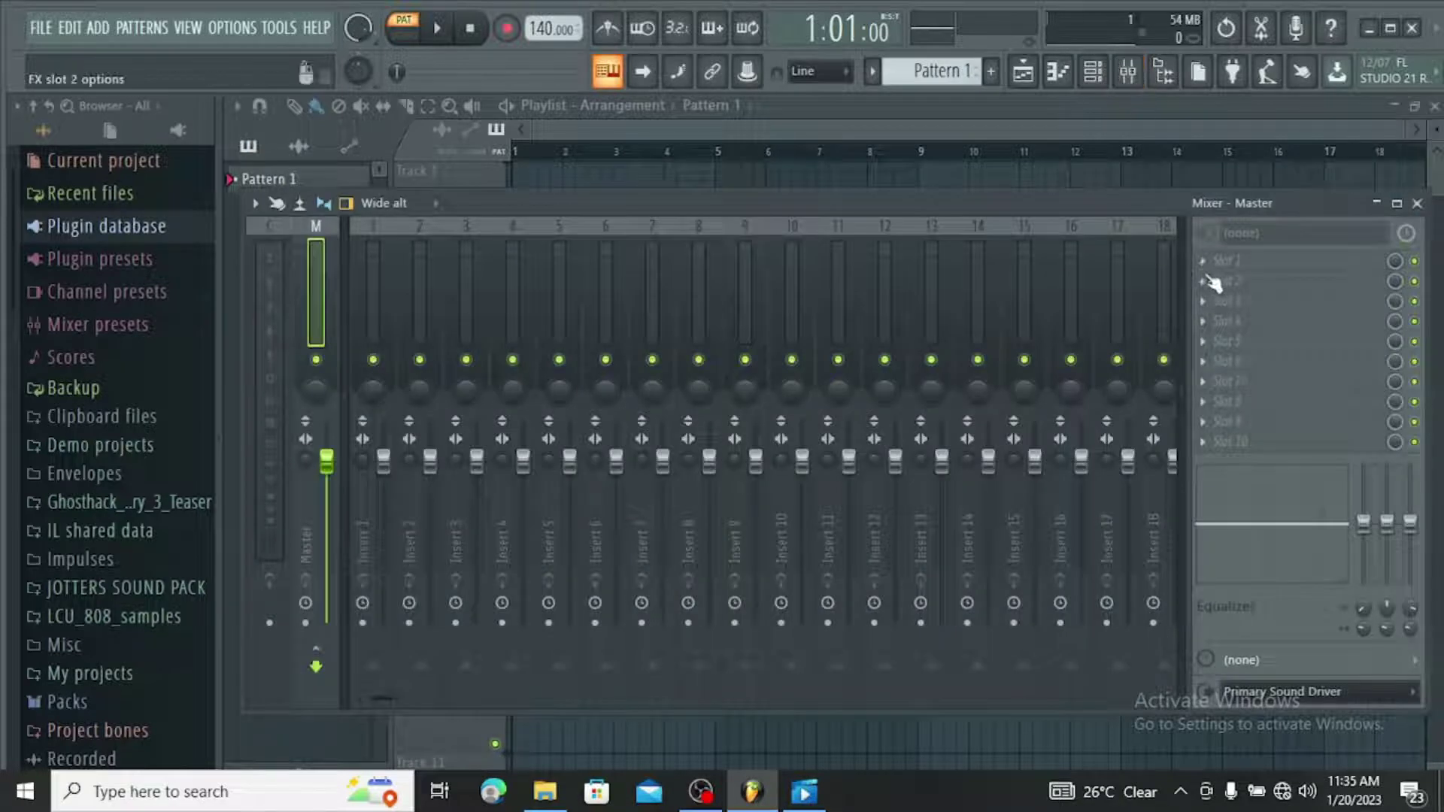
pyautogui.click(1214, 262)
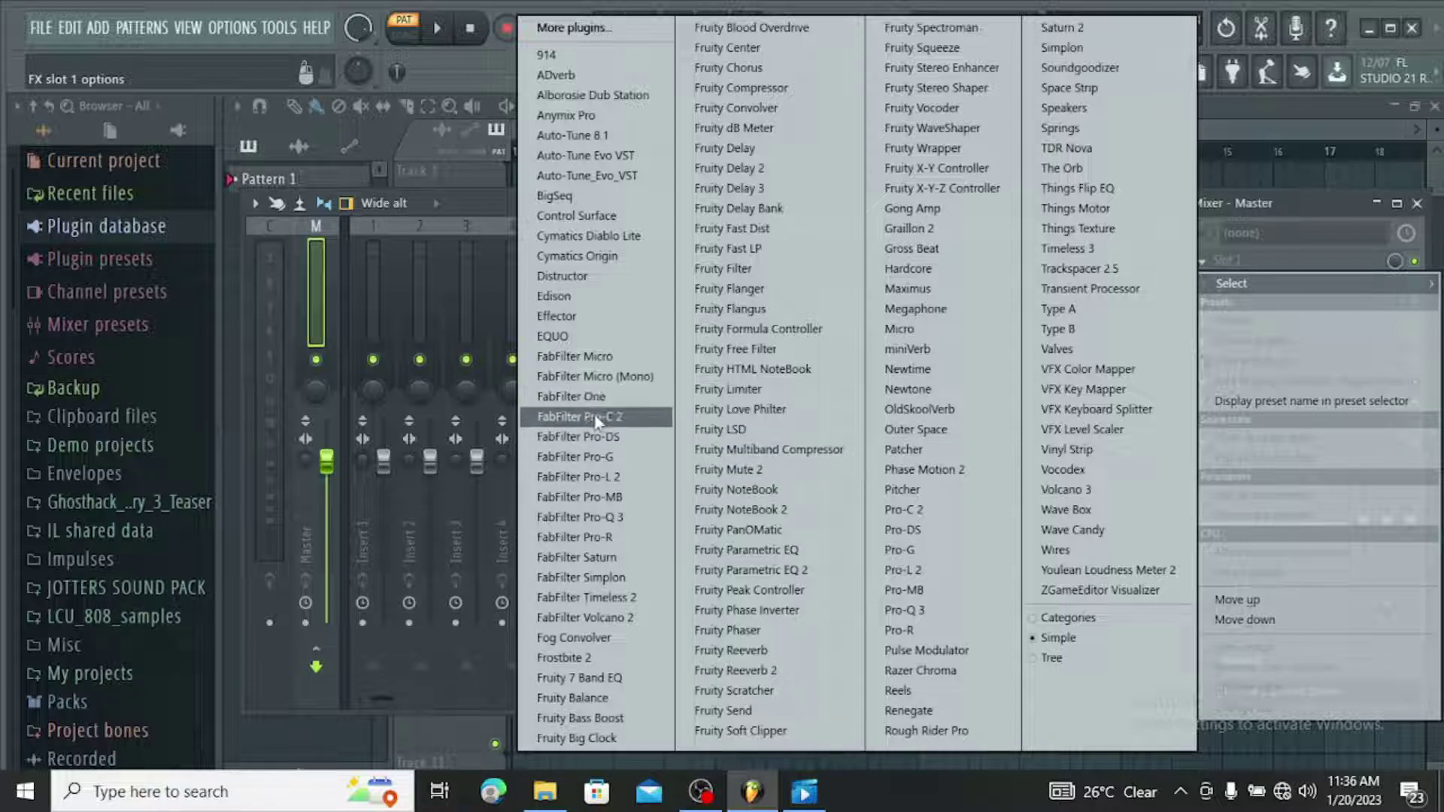
pyautogui.click(594, 360)
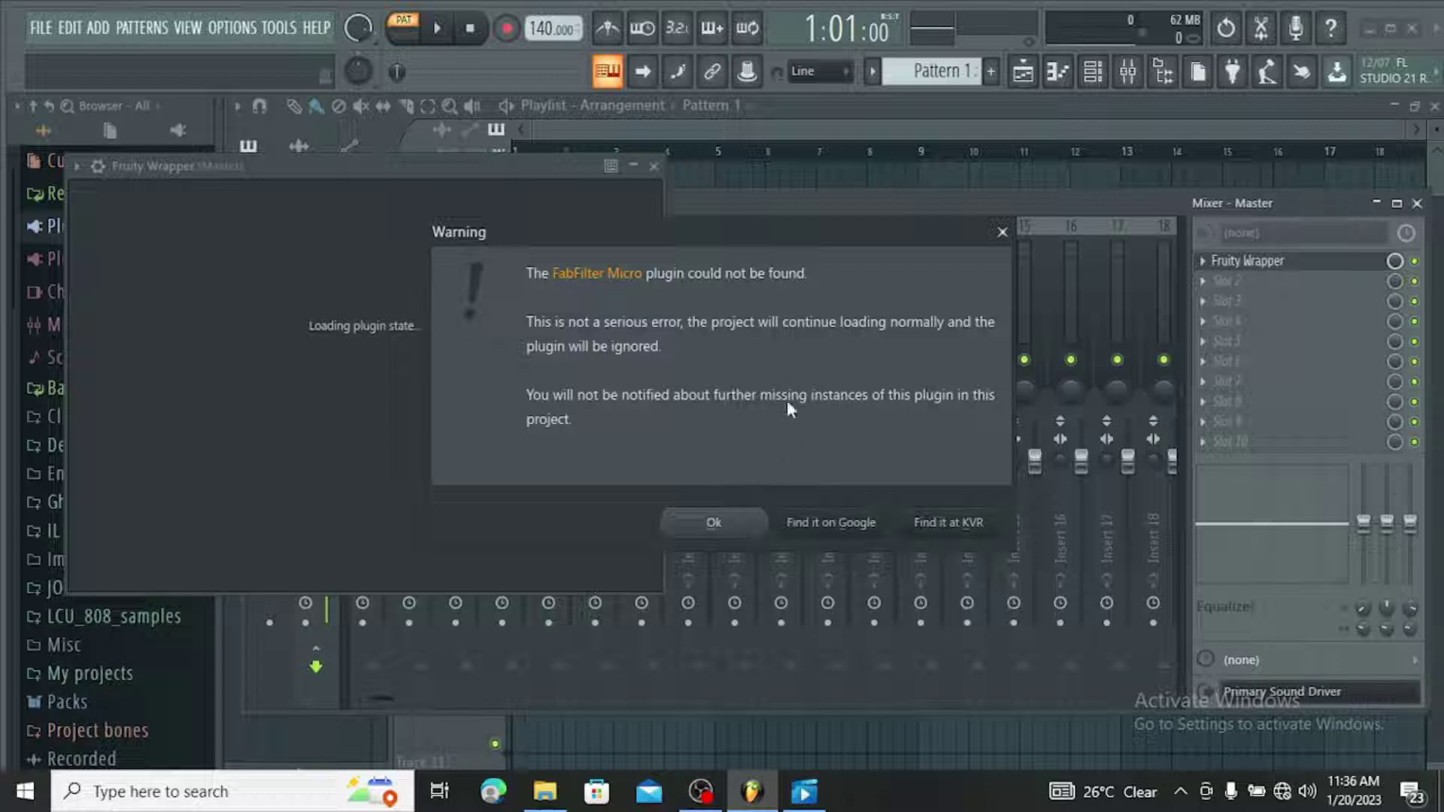
pyautogui.click(1001, 231)
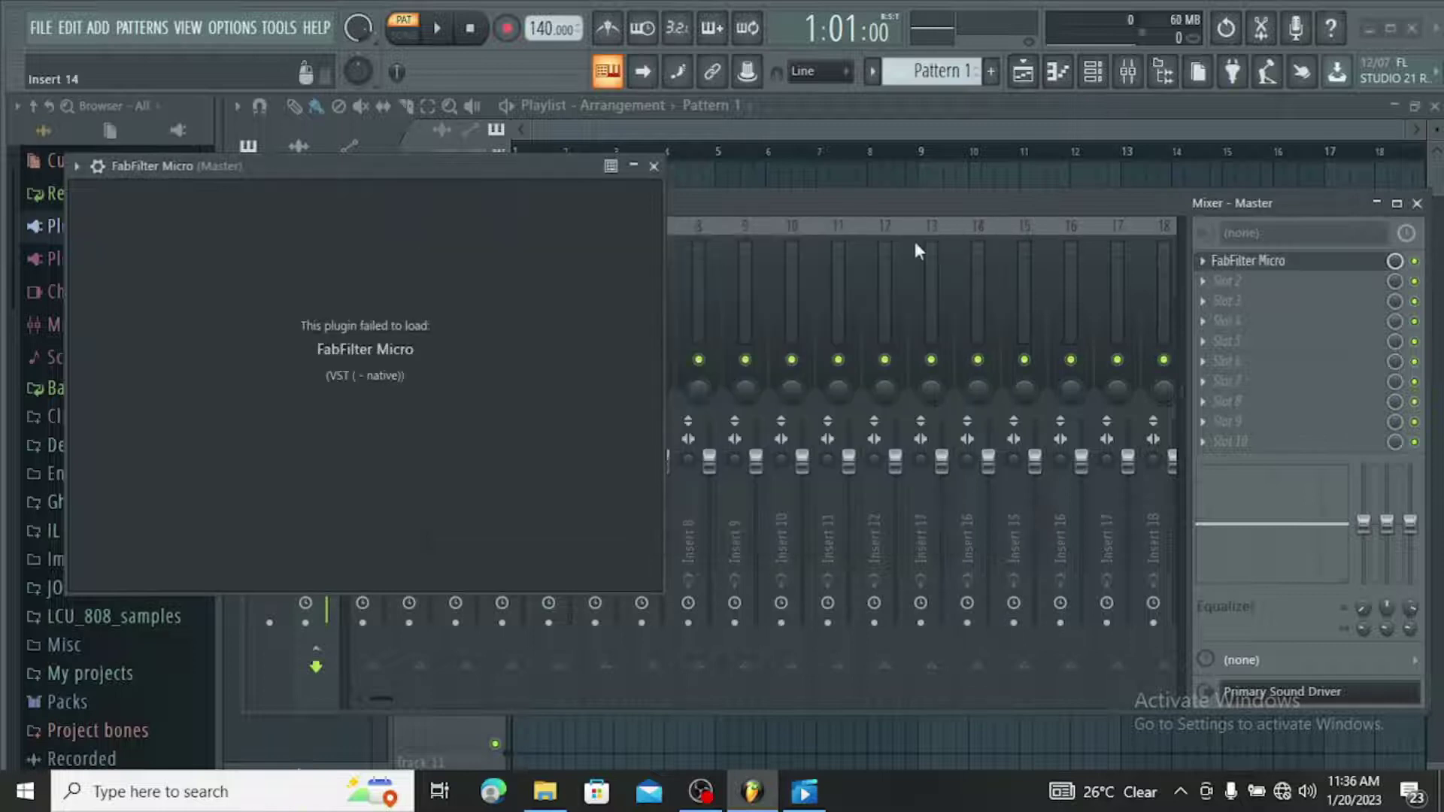
pyautogui.click(653, 166)
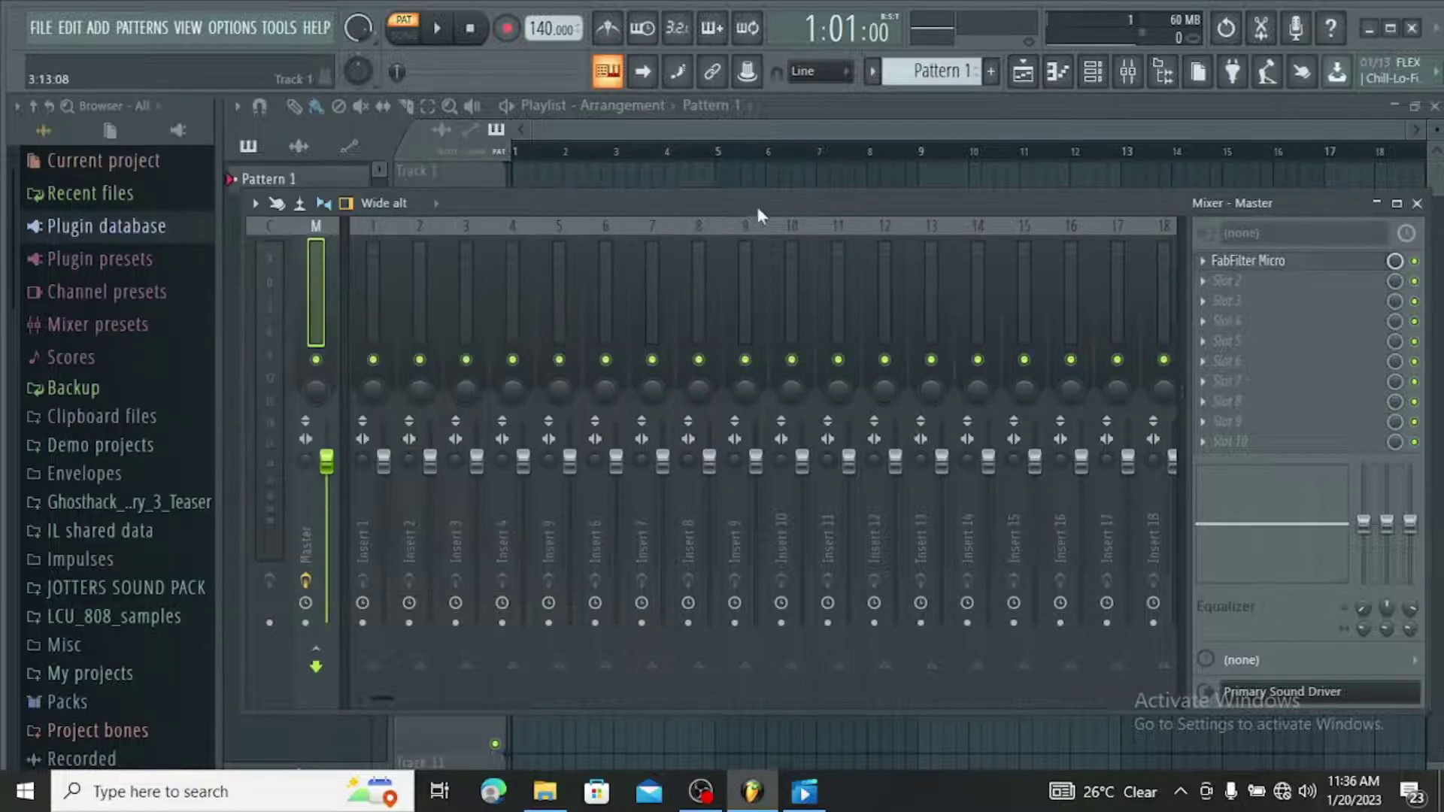
# Try to add Spire_x64_v1.5.11 as a new instrument channel in the channel rack, closing the warning and plugin window.
pyautogui.click(1093, 73)
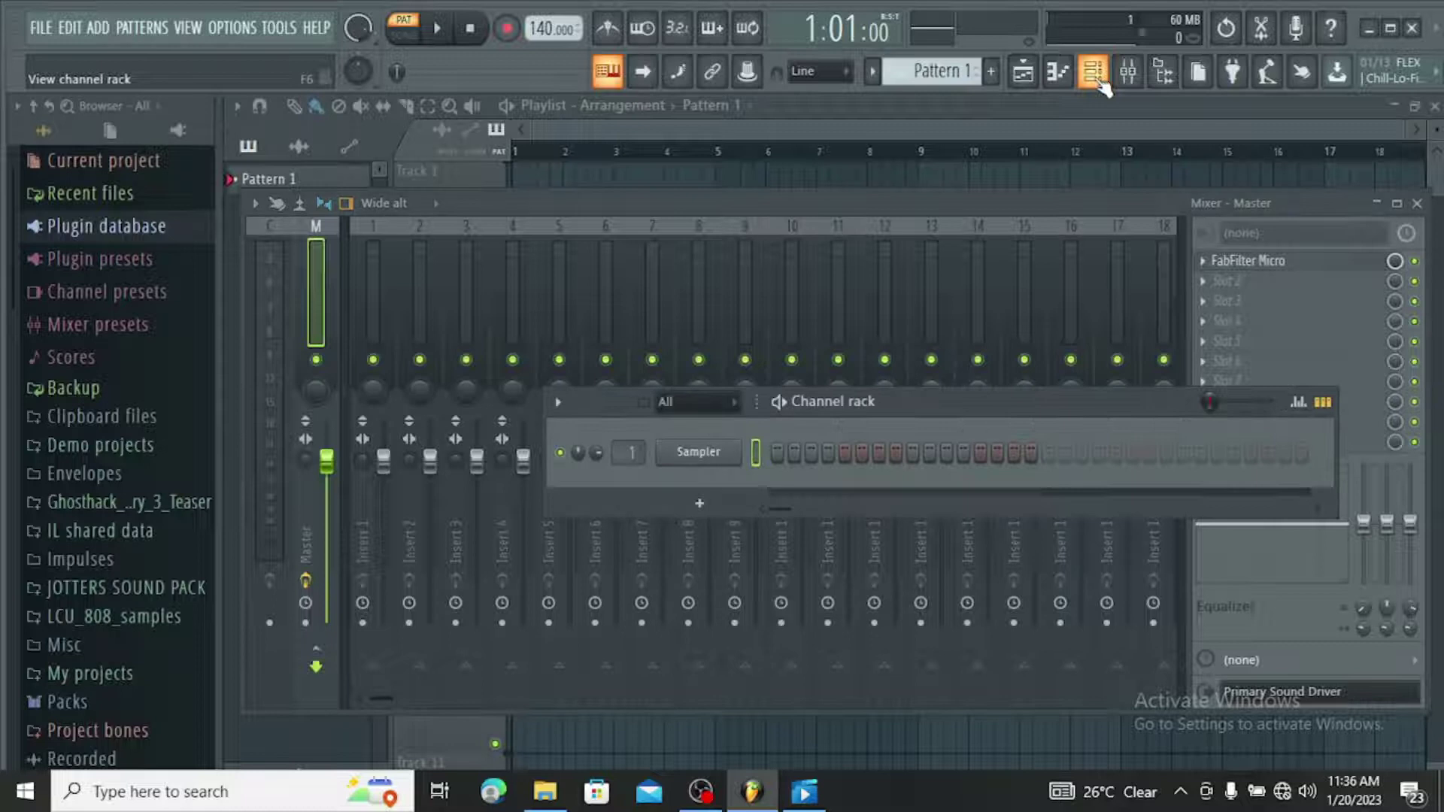
pyautogui.click(708, 509)
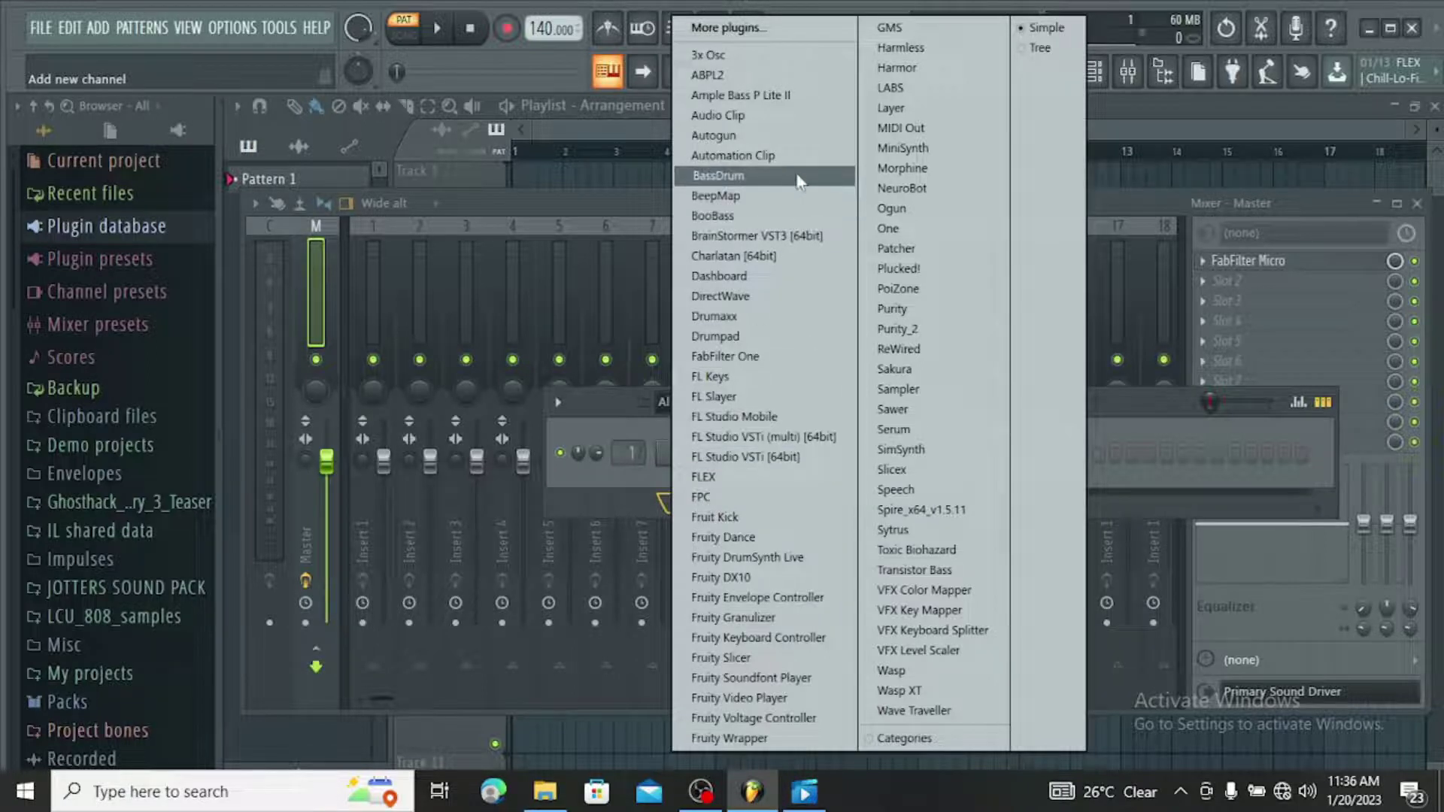
pyautogui.click(938, 514)
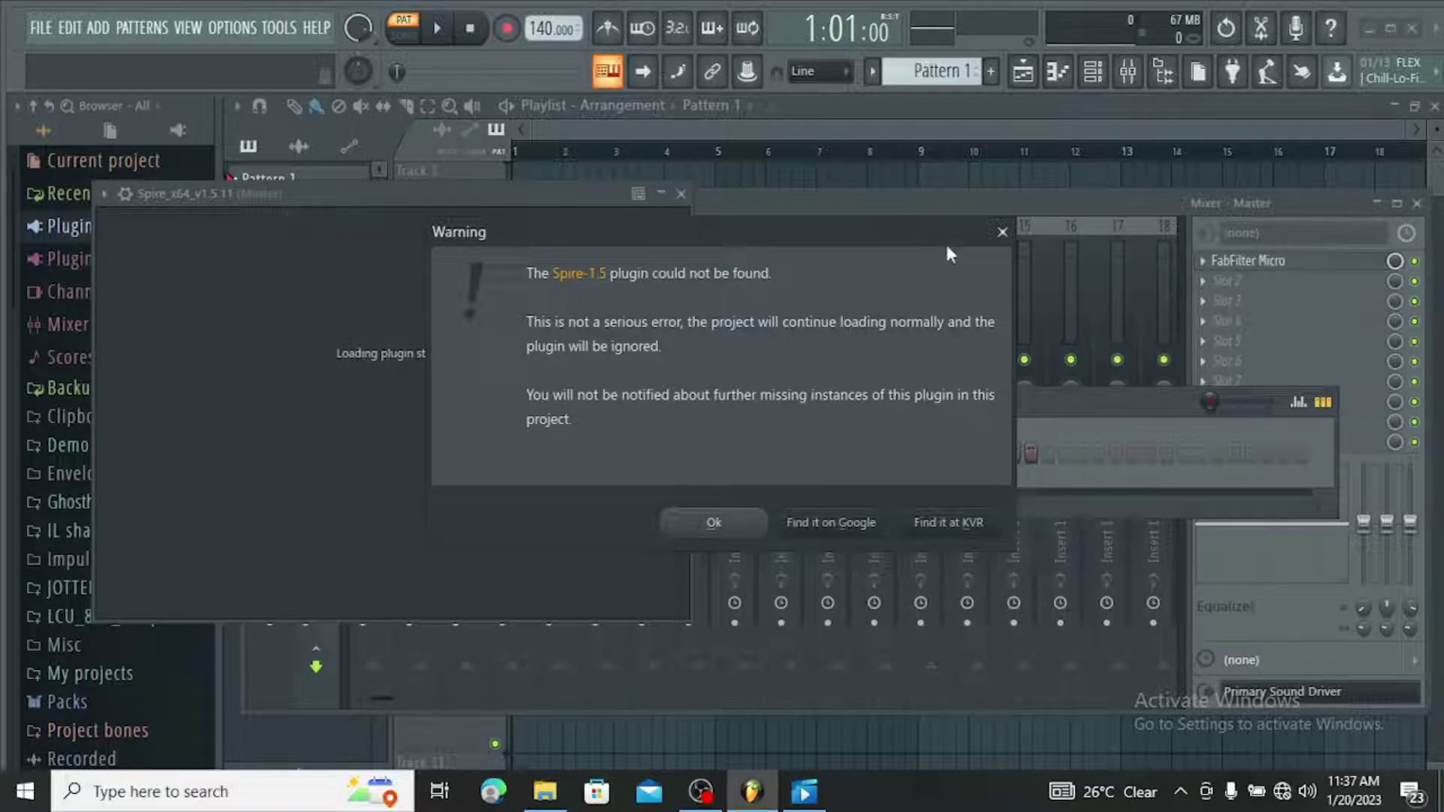
pyautogui.click(1002, 232)
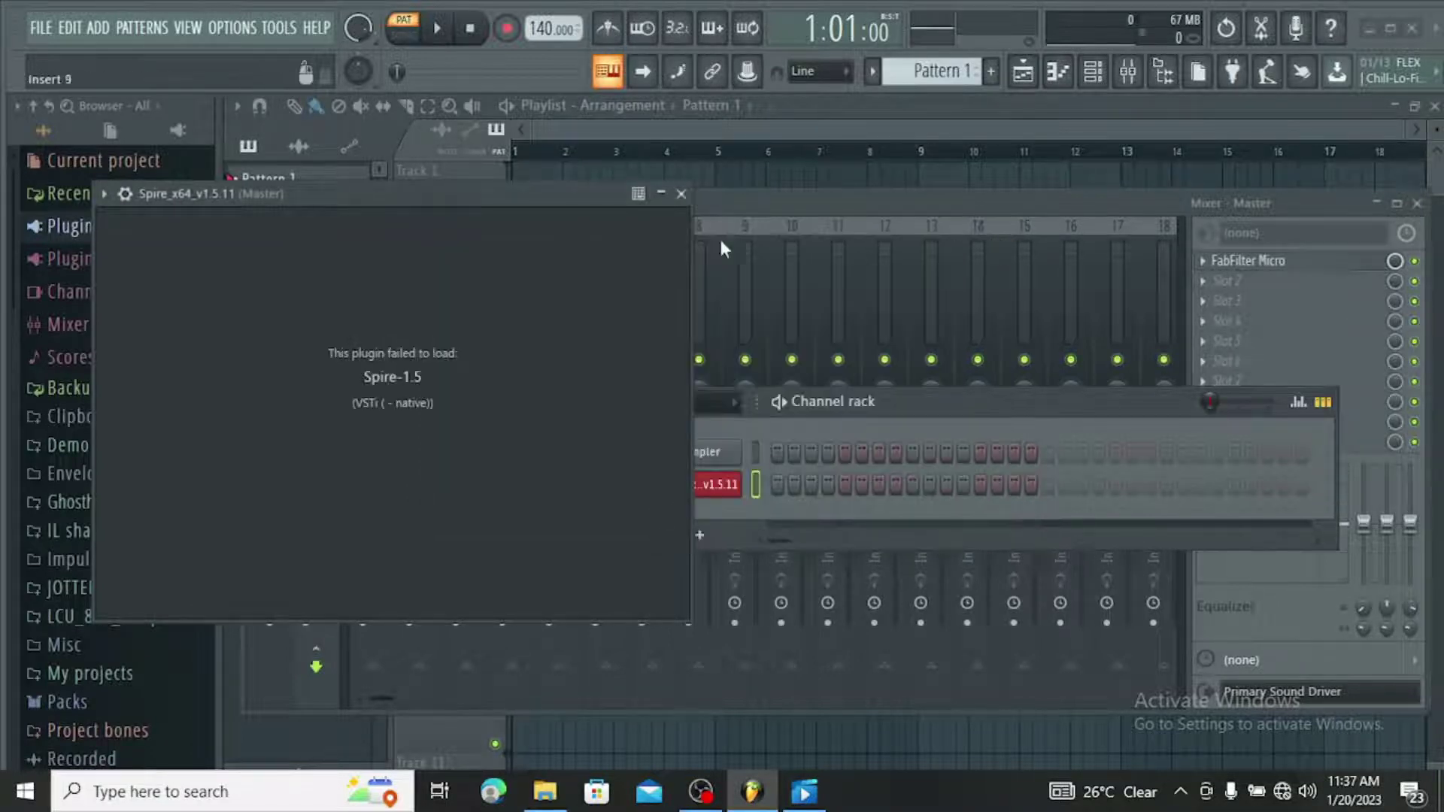
pyautogui.click(681, 193)
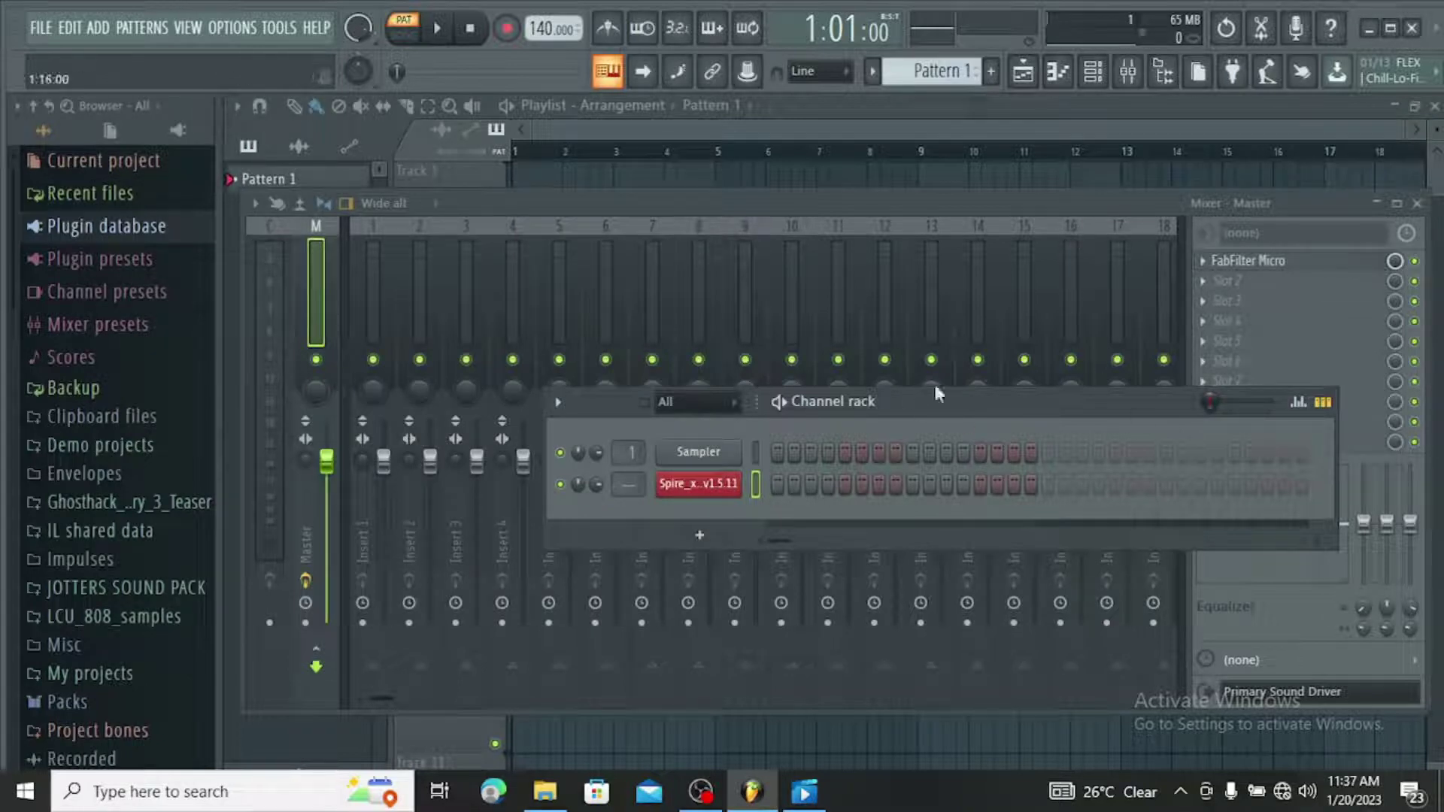
# Close the mixer so that only the channel rack stays over the playlist.
pyautogui.click(1203, 260)
pyautogui.click(1212, 274)
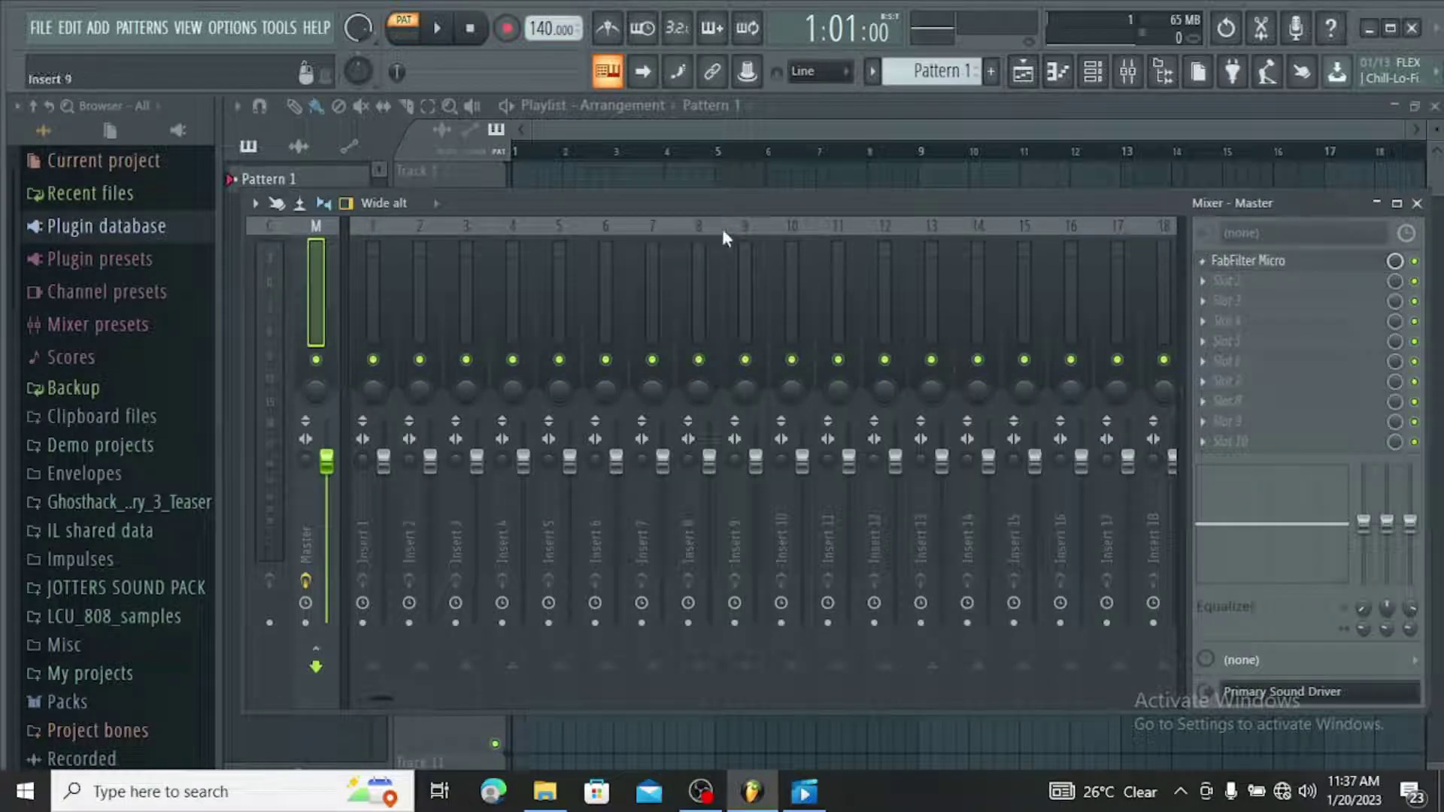
pyautogui.click(1137, 78)
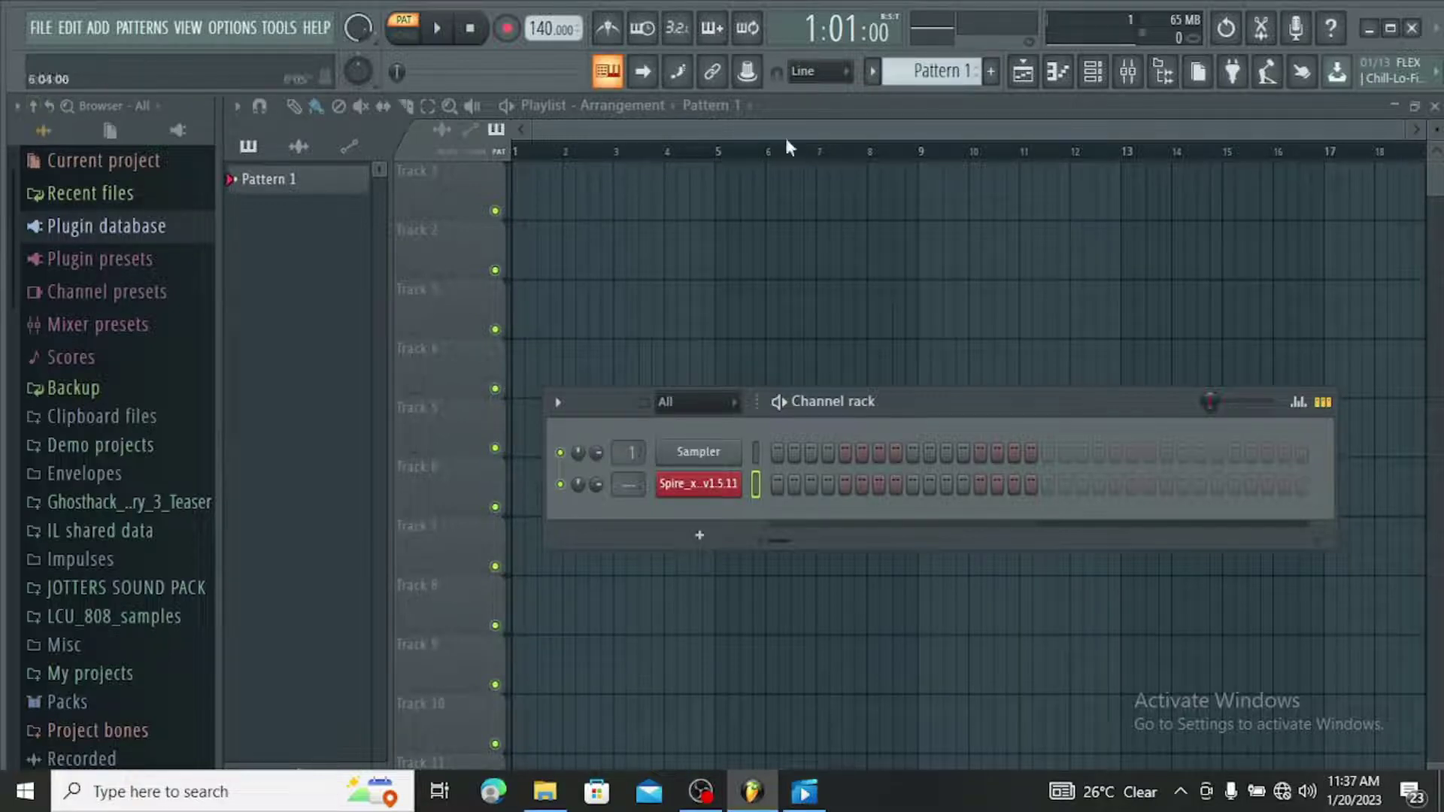
# Open the plugin database folder from the browser in File Explorer and enter its Effects subfolder.
pyautogui.click(1163, 73)
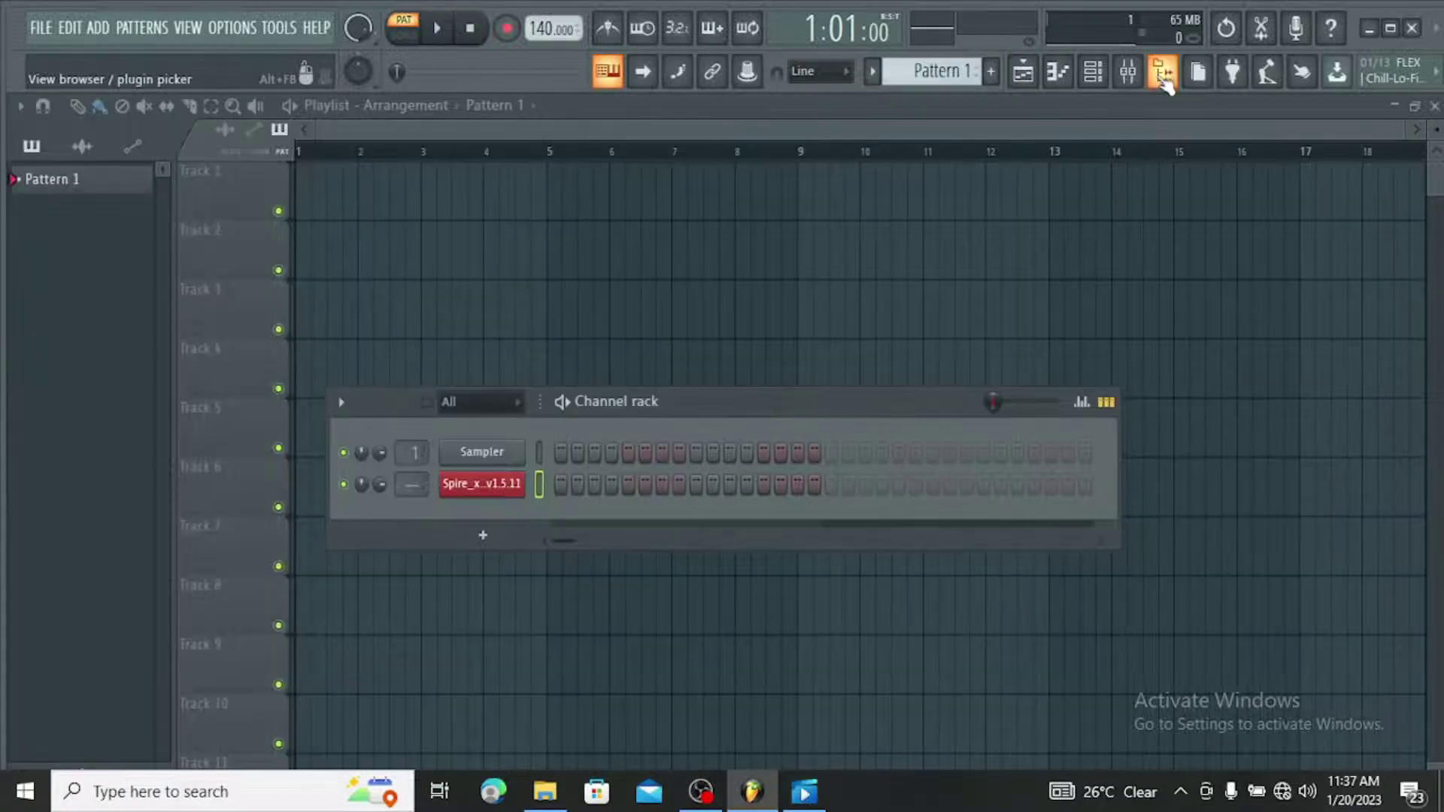
pyautogui.click(1163, 73)
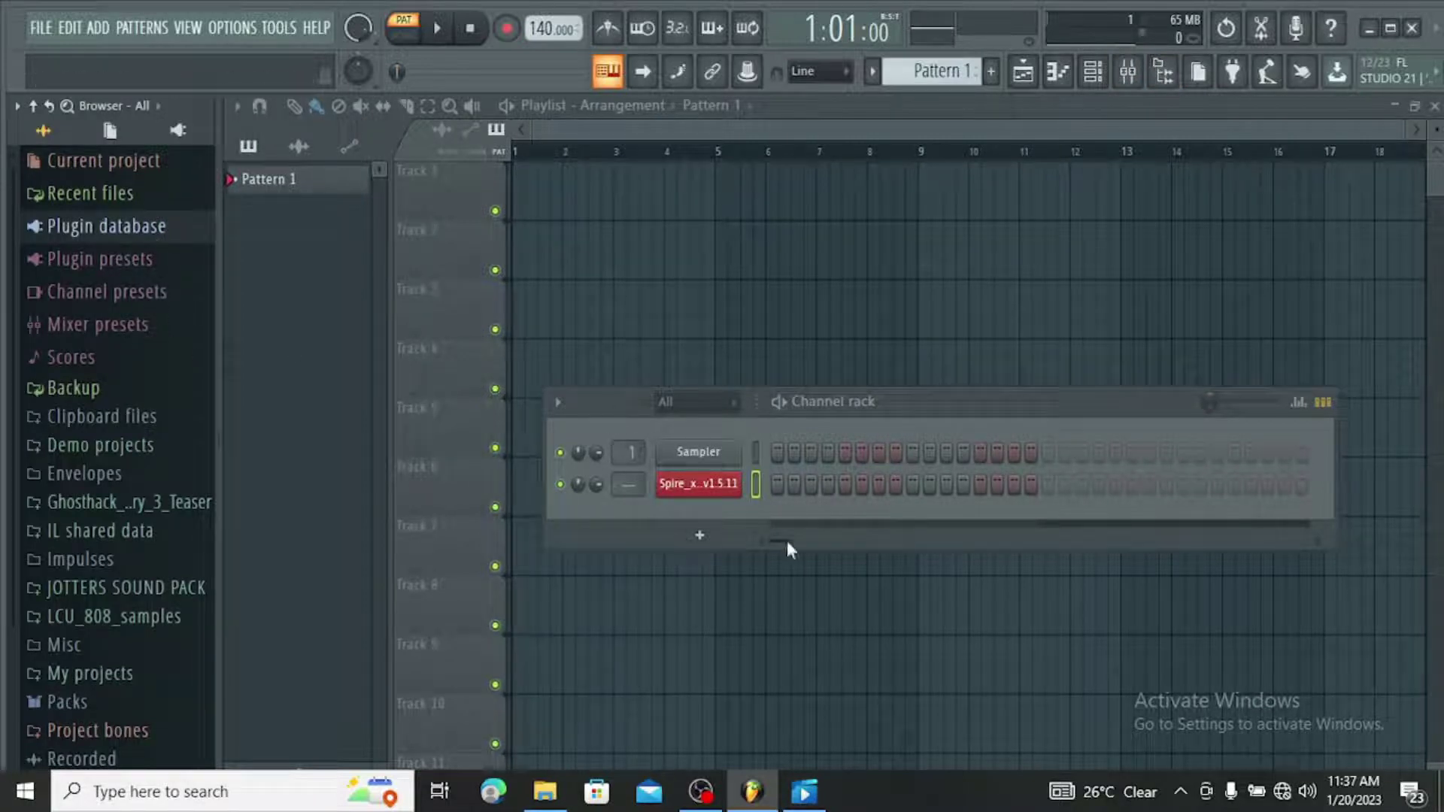
pyautogui.rightClick(95, 235)
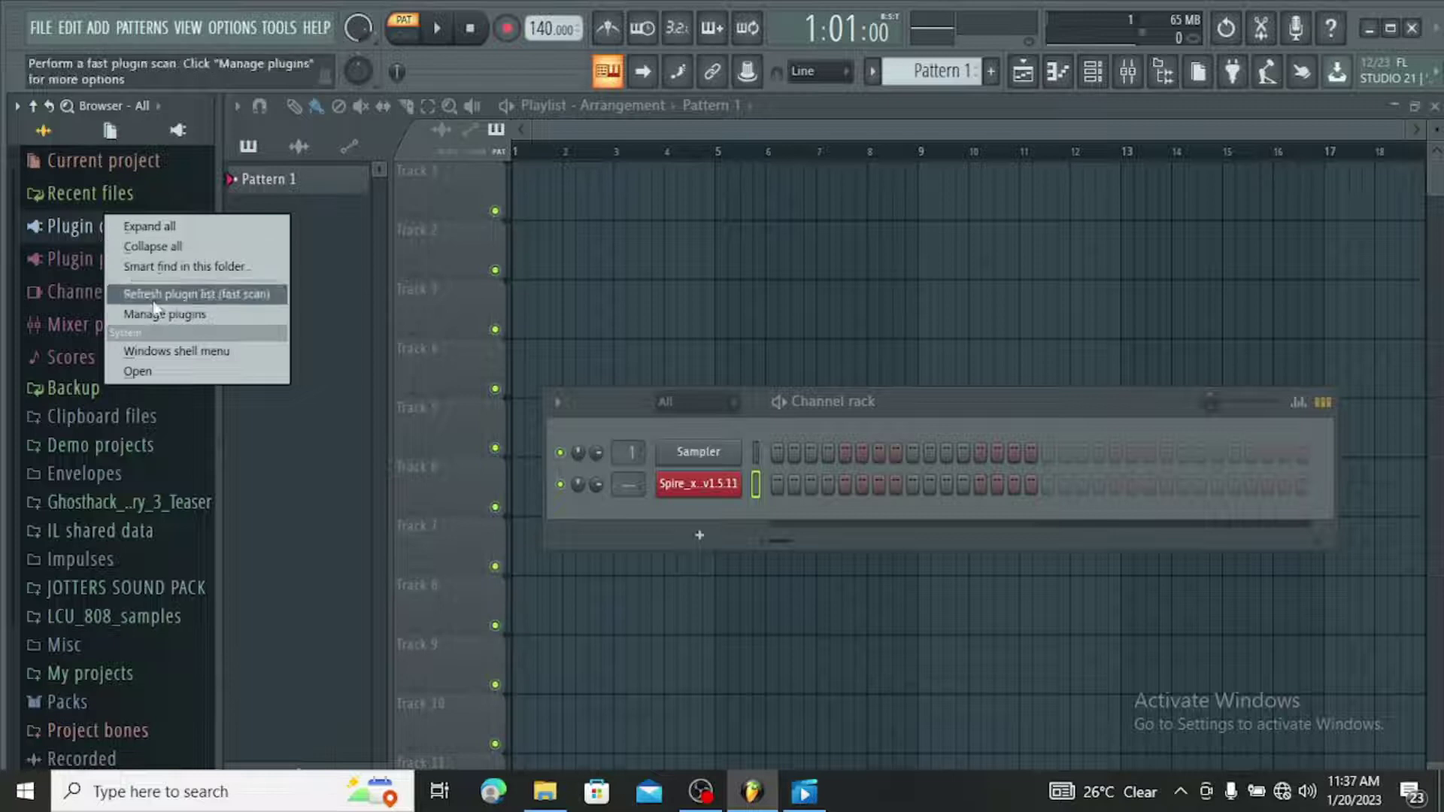
pyautogui.click(172, 371)
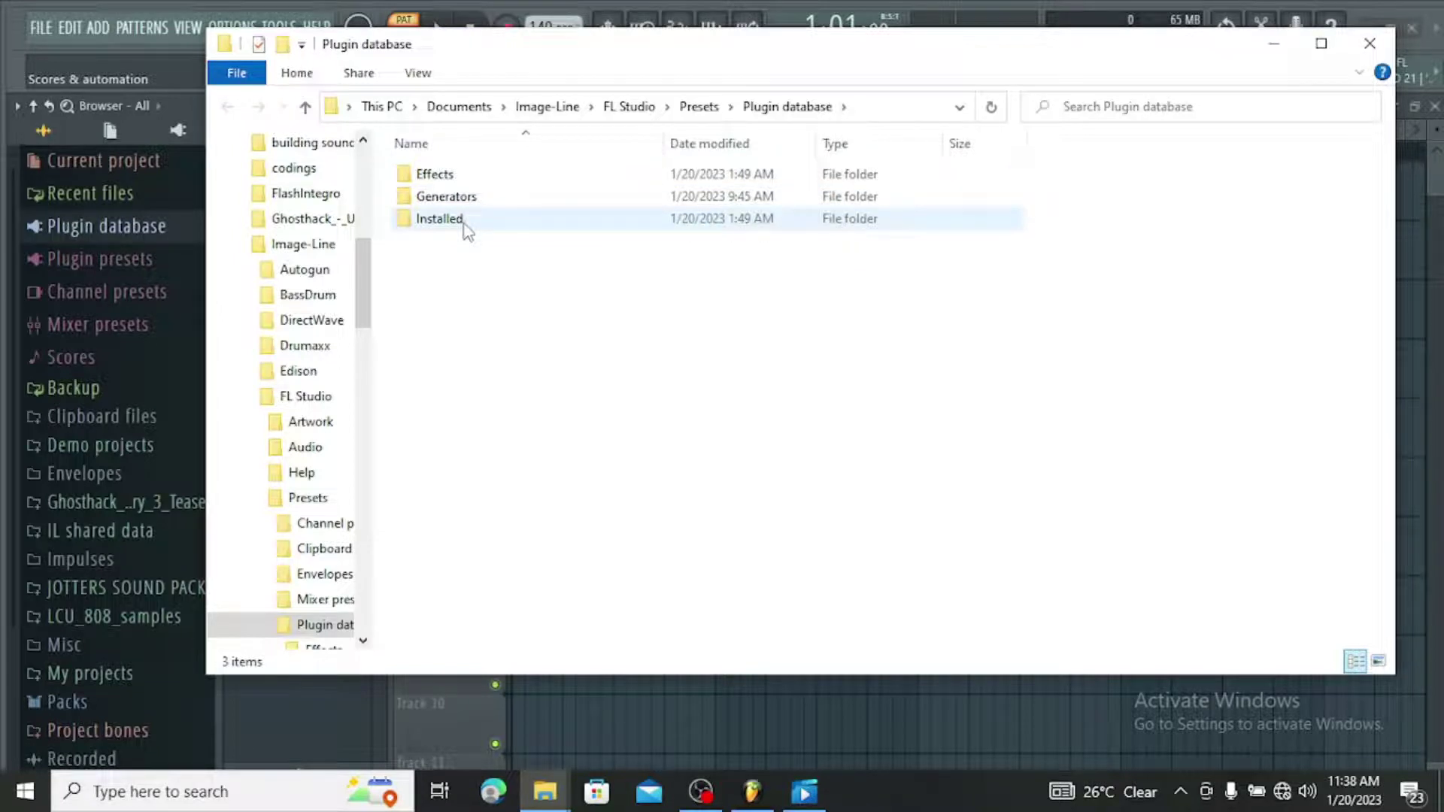
pyautogui.doubleClick(468, 178)
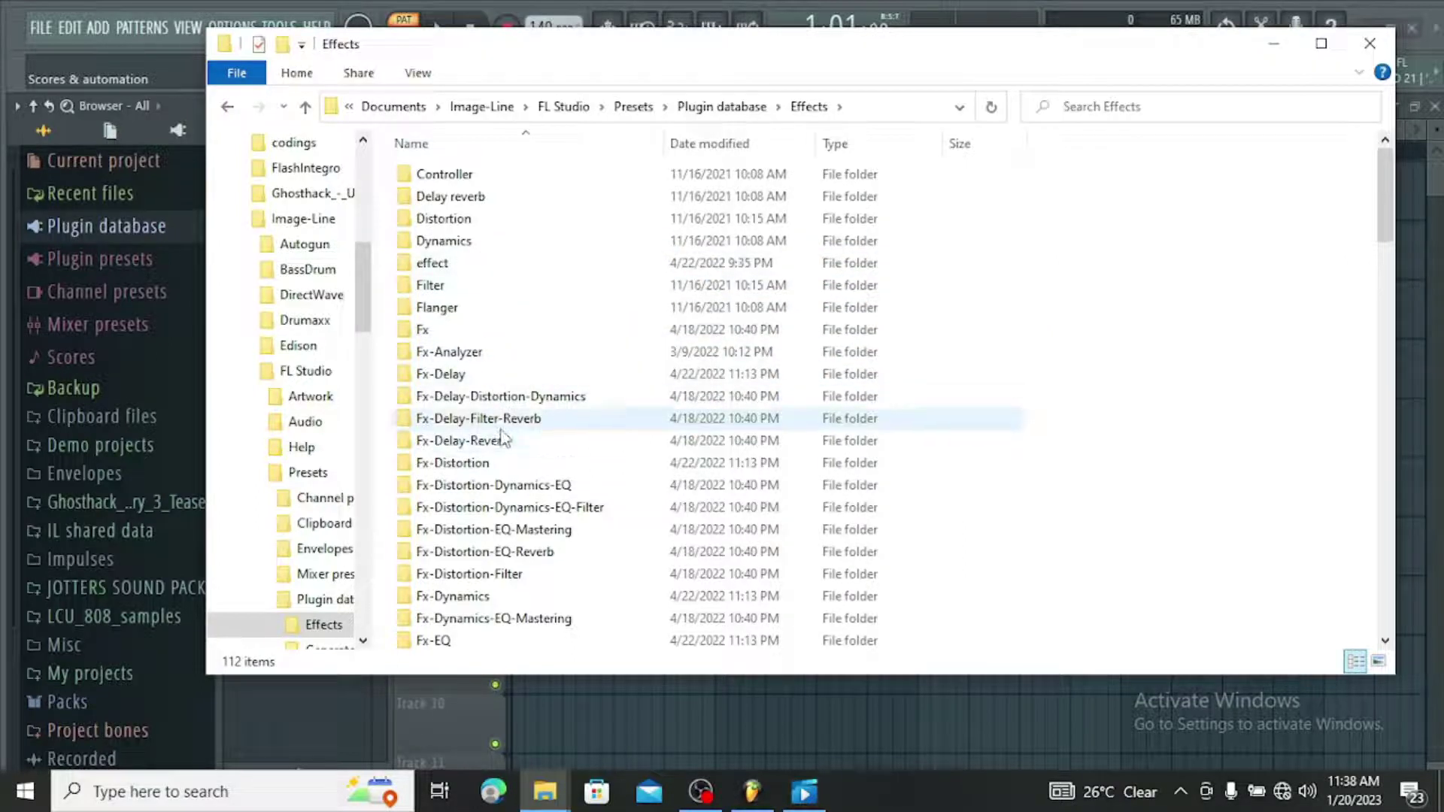
# Find the Fx-EQ-Filter folder in the Effects folder and delete it.
pyautogui.scroll(-2, 504, 440)
pyautogui.scroll(-3, 504, 442)
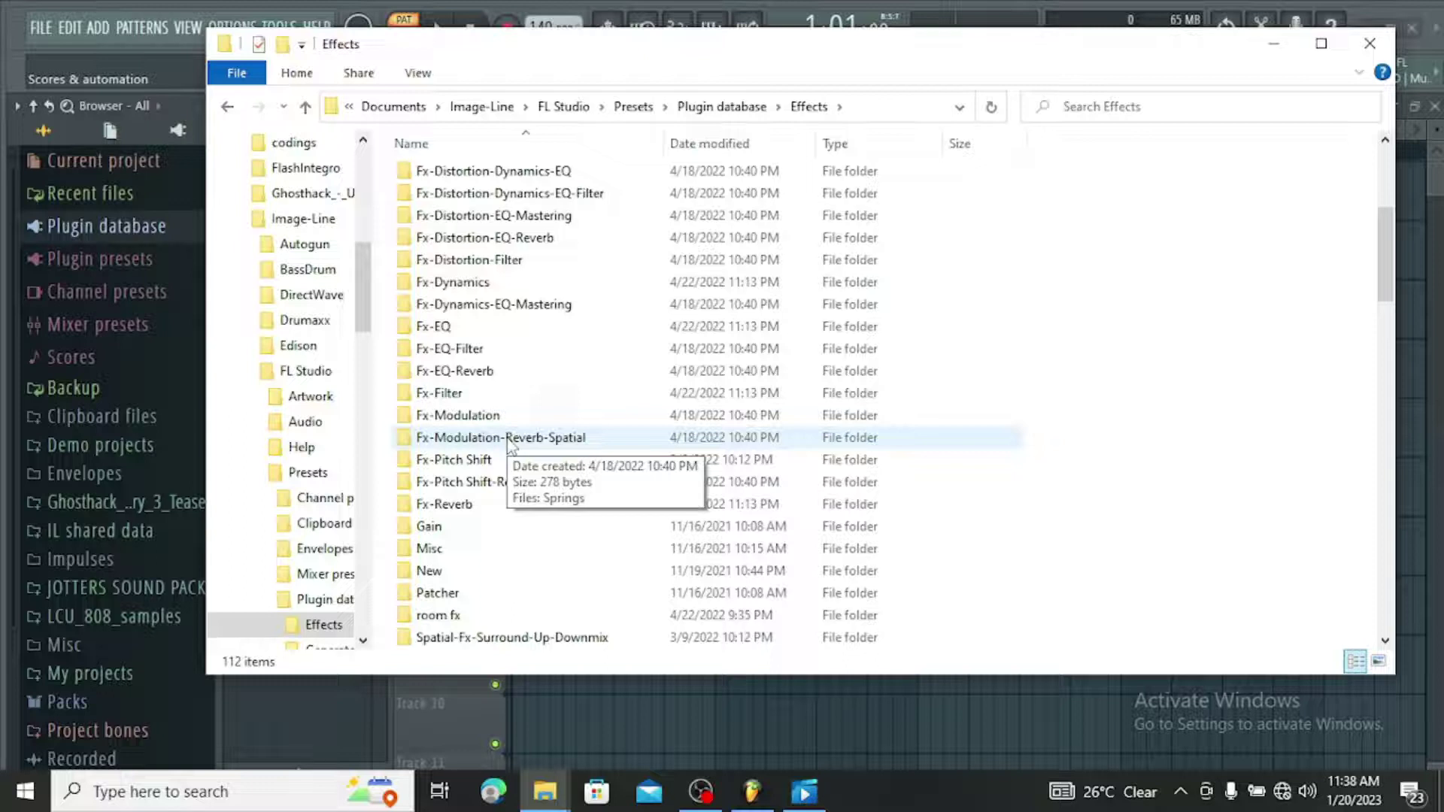
pyautogui.scroll(3, 509, 444)
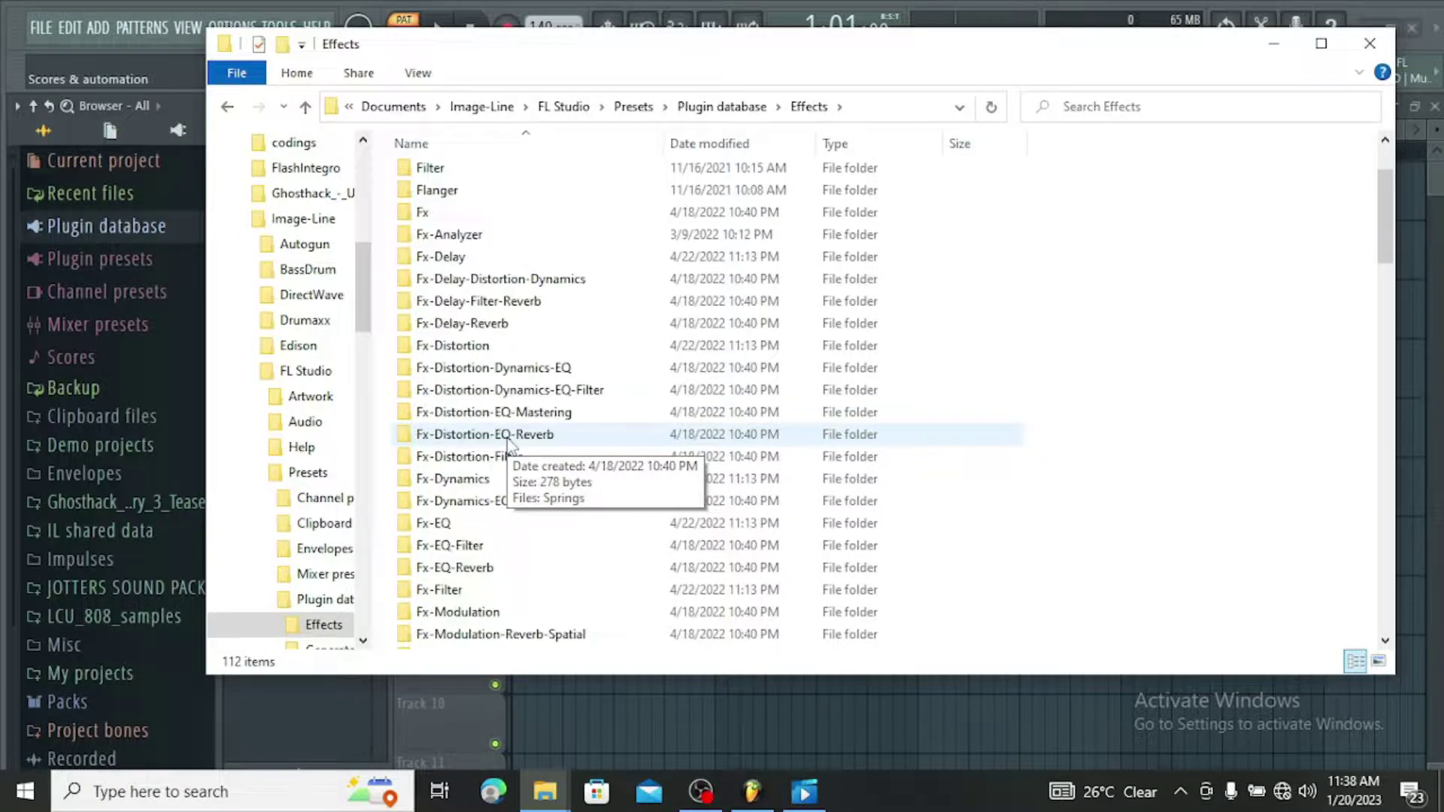
pyautogui.scroll(-2, 509, 443)
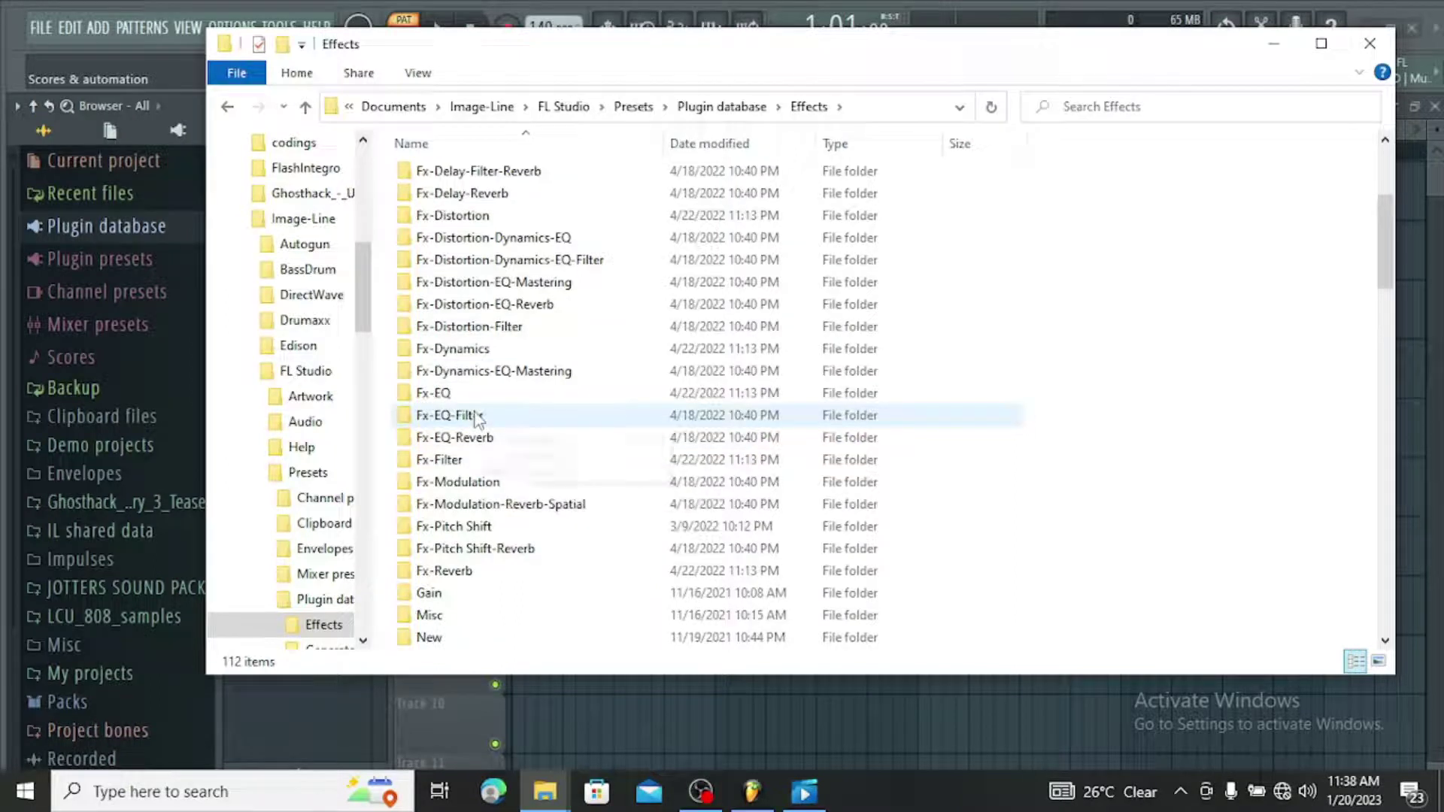
pyautogui.moveTo(476, 419)
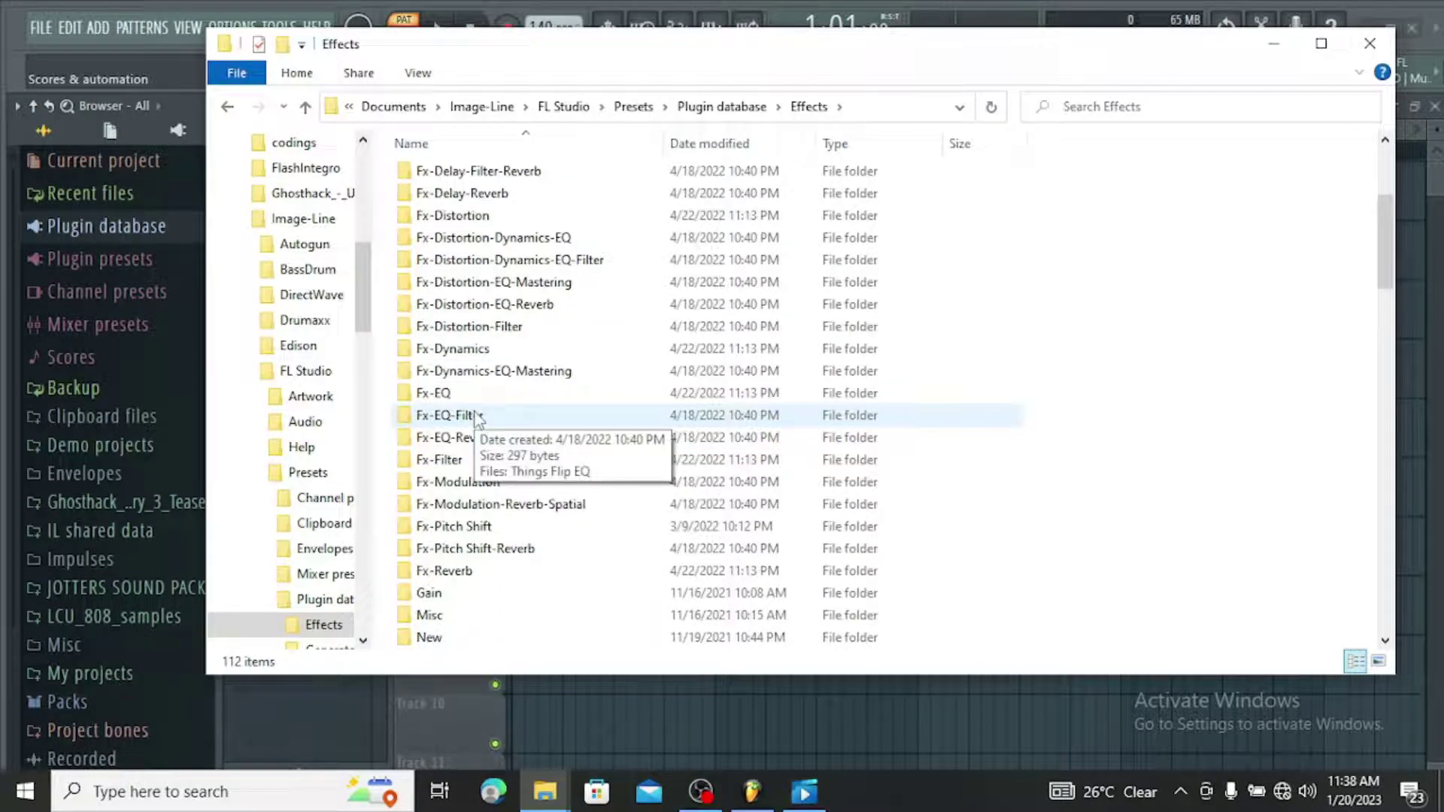
pyautogui.rightClick(477, 419)
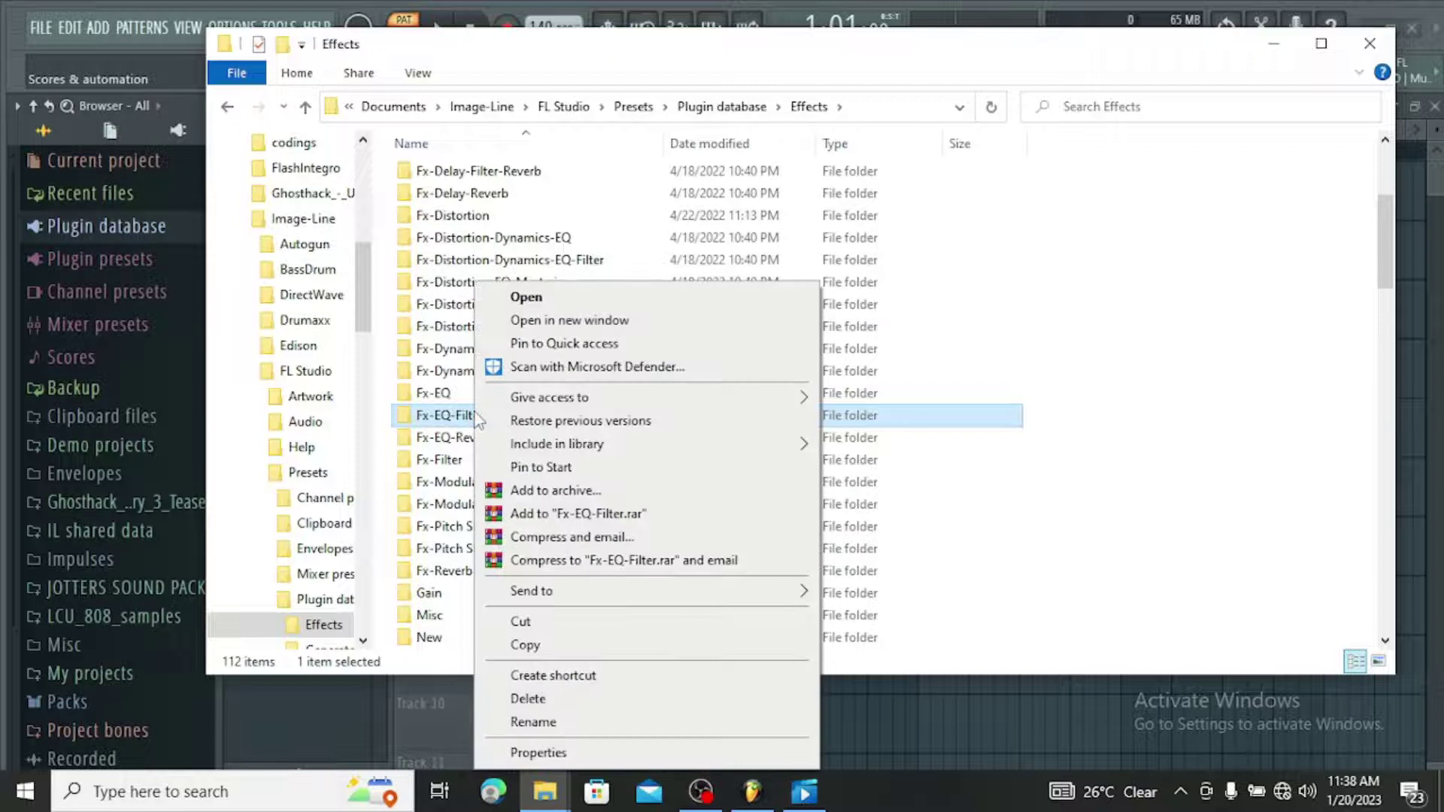
pyautogui.click(587, 705)
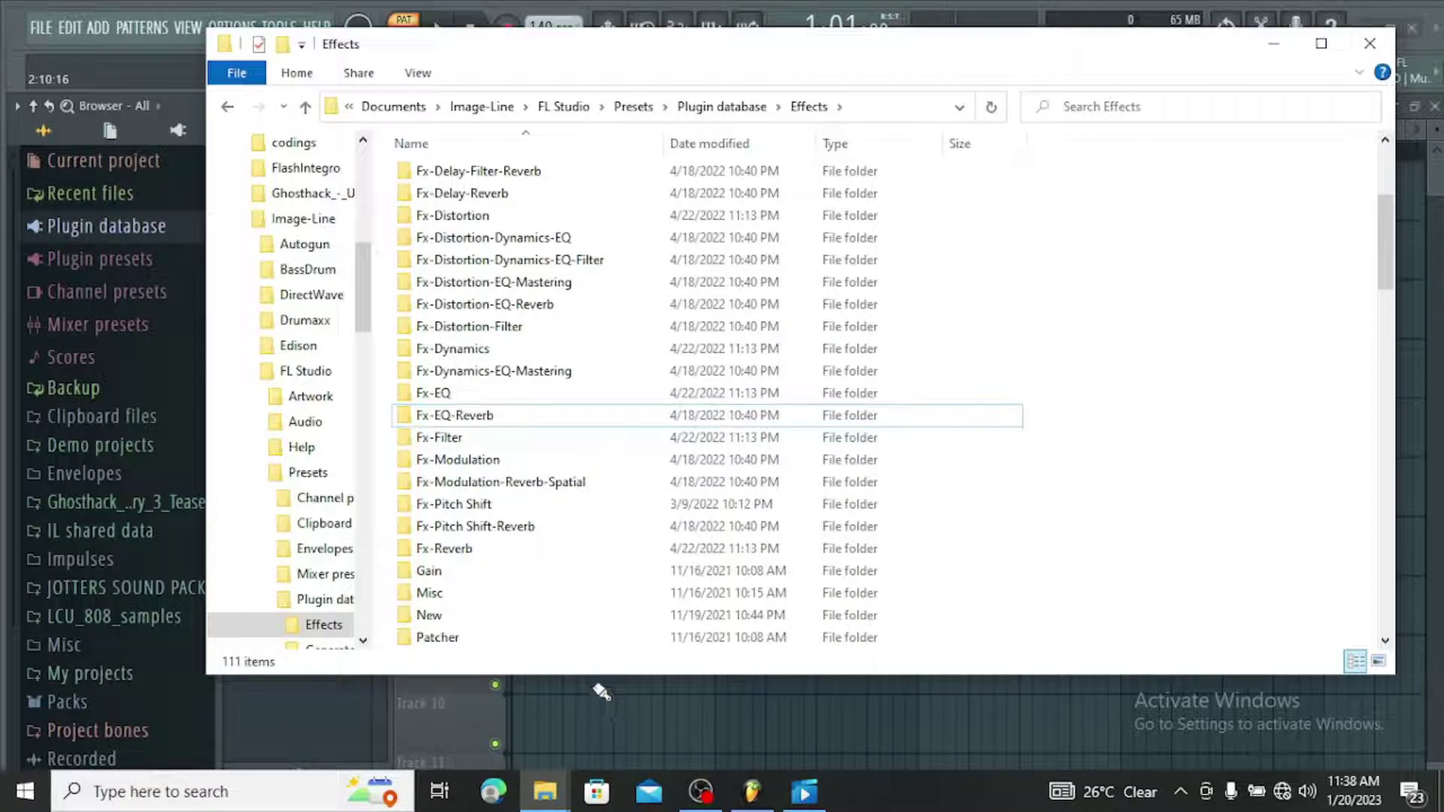
# Delete the Fx-EQ-Reverb folder from the Effects folder.
pyautogui.rightClick(472, 425)
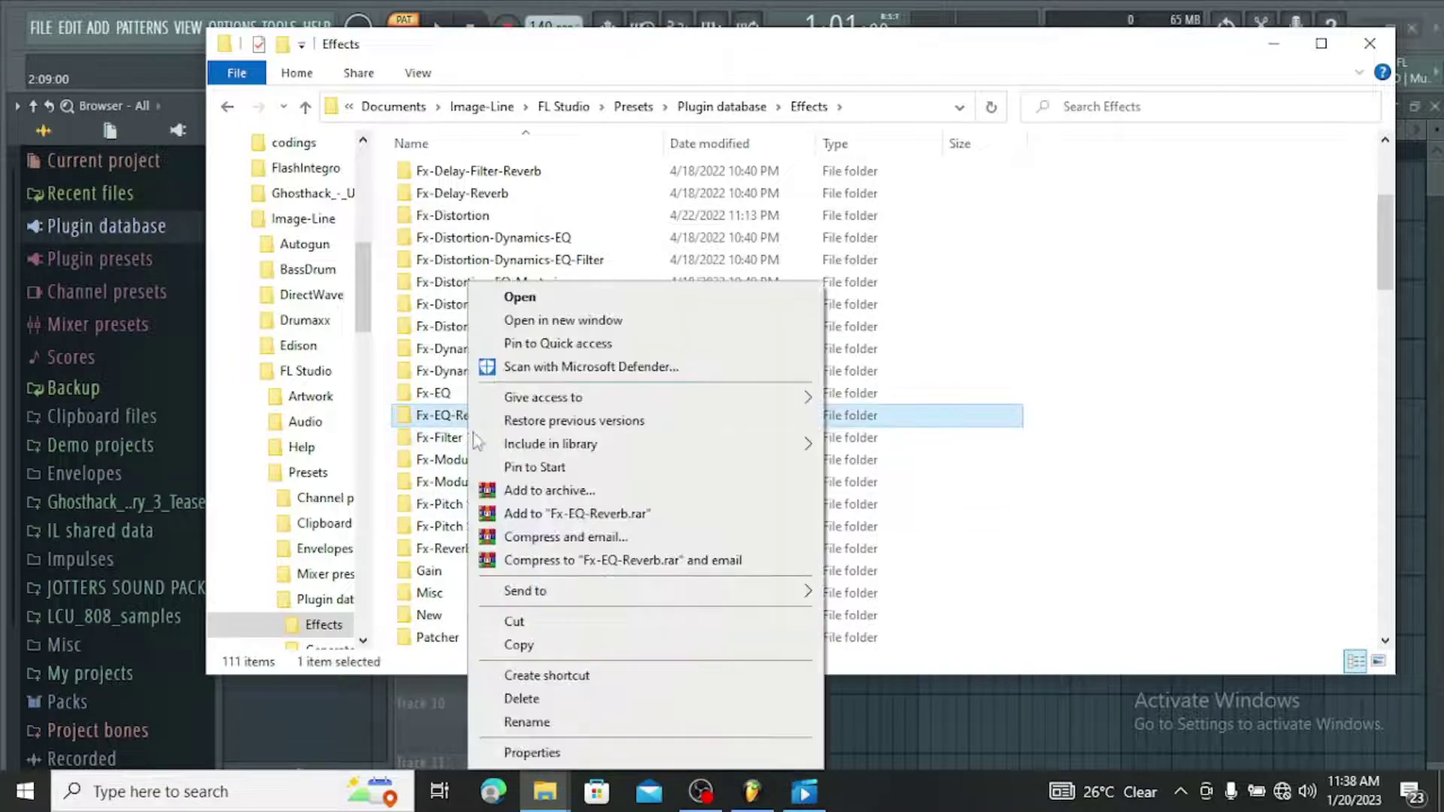
pyautogui.press('Escape')
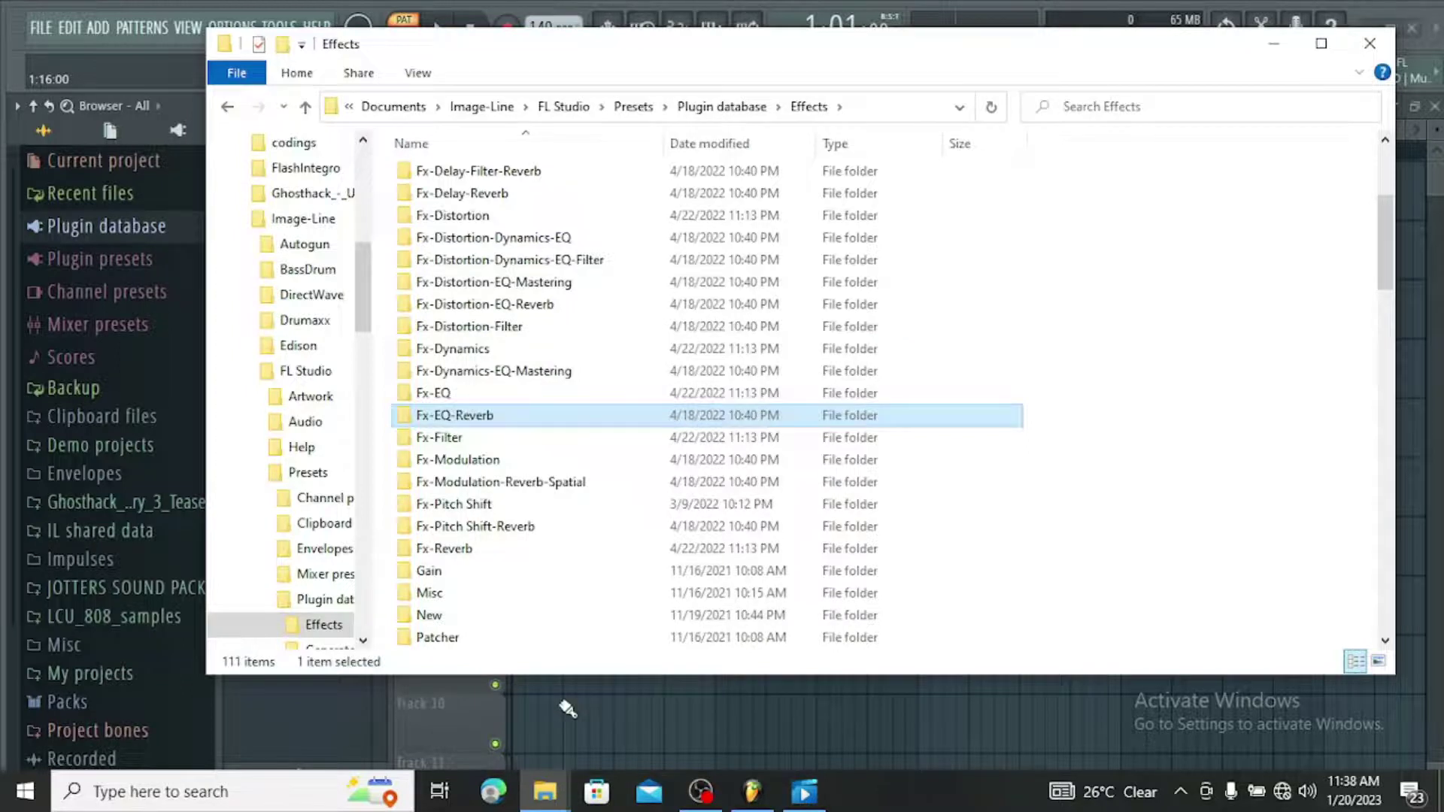
pyautogui.press('Delete')
# Delete the Fx-Filter folder from the Effects folder.
pyautogui.rightClick(516, 427)
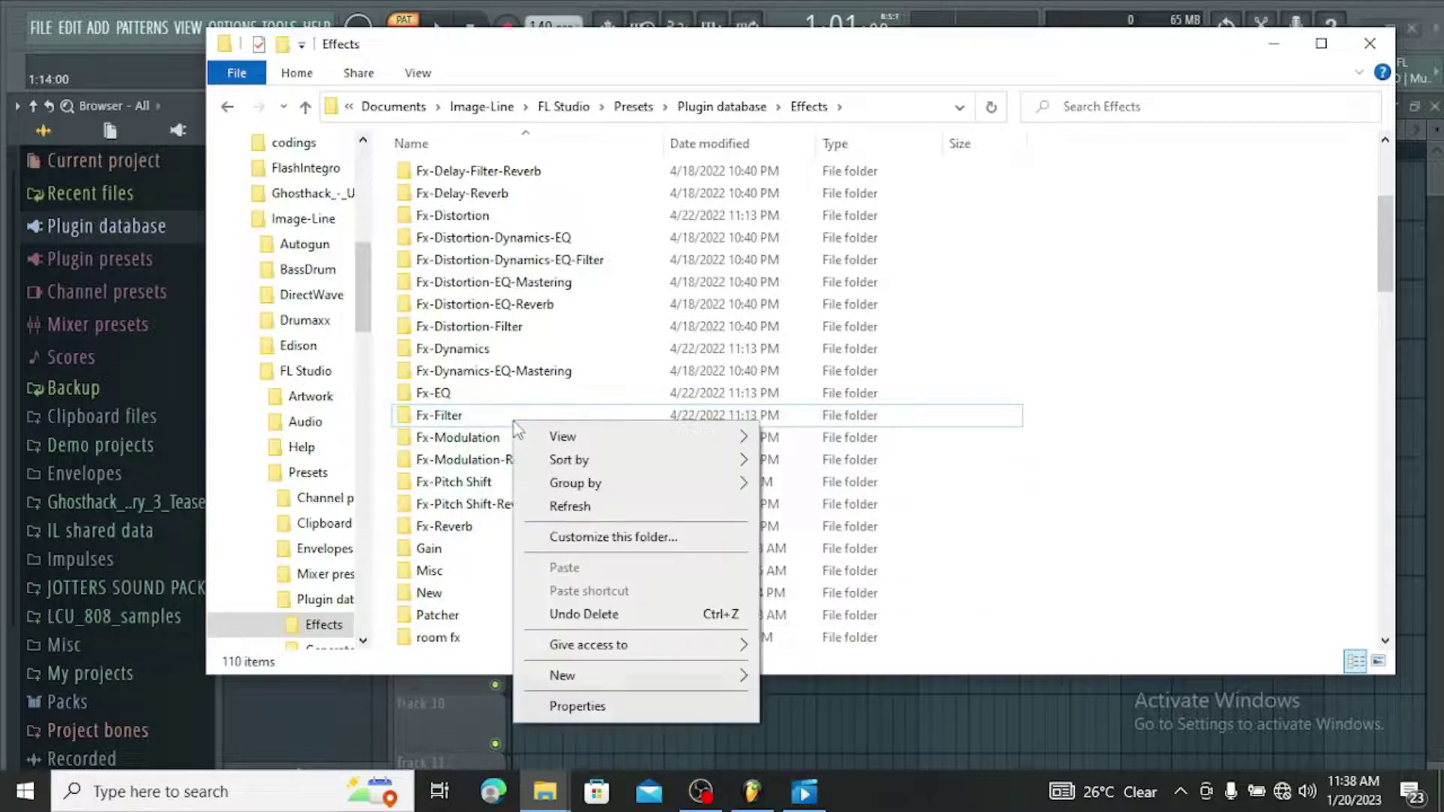
pyautogui.press('Escape')
pyautogui.rightClick(470, 413)
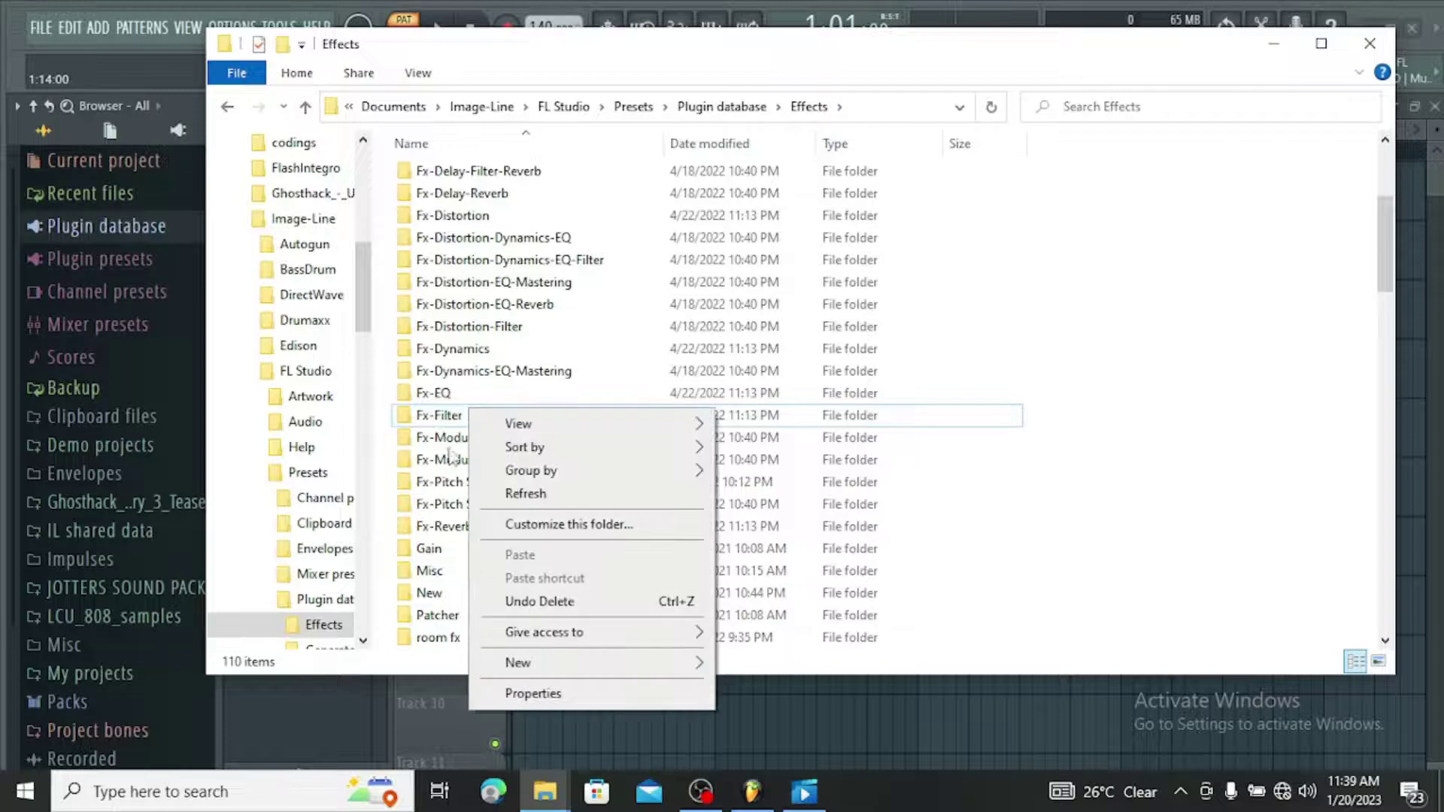
pyautogui.rightClick(445, 415)
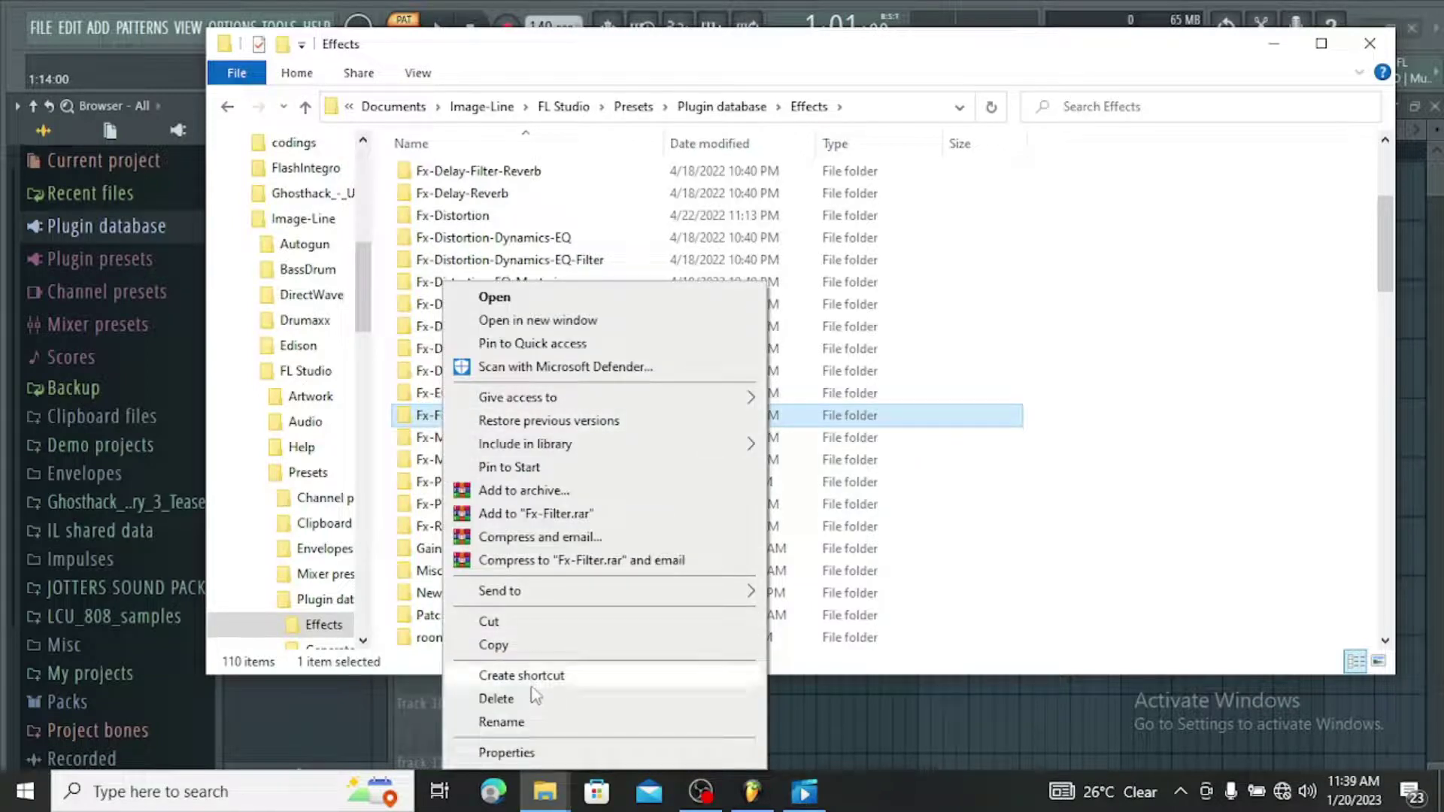
pyautogui.click(538, 701)
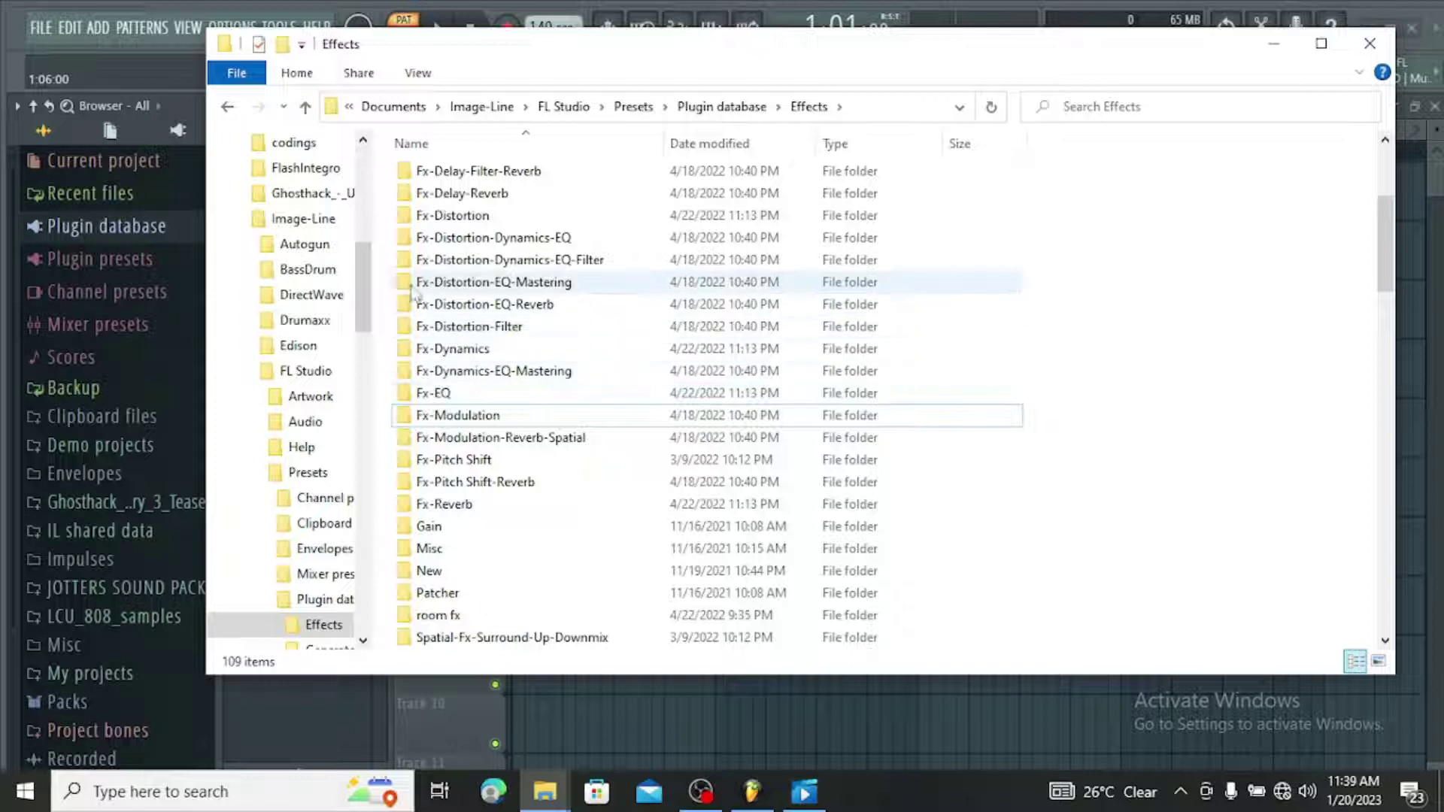
# Delete the eight consecutive folders from Fx-Distortion-Dynamics-EQ through Fx-EQ together.
pyautogui.moveTo(388, 230); pyautogui.dragTo(483, 405)
pyautogui.rightClick(448, 324)
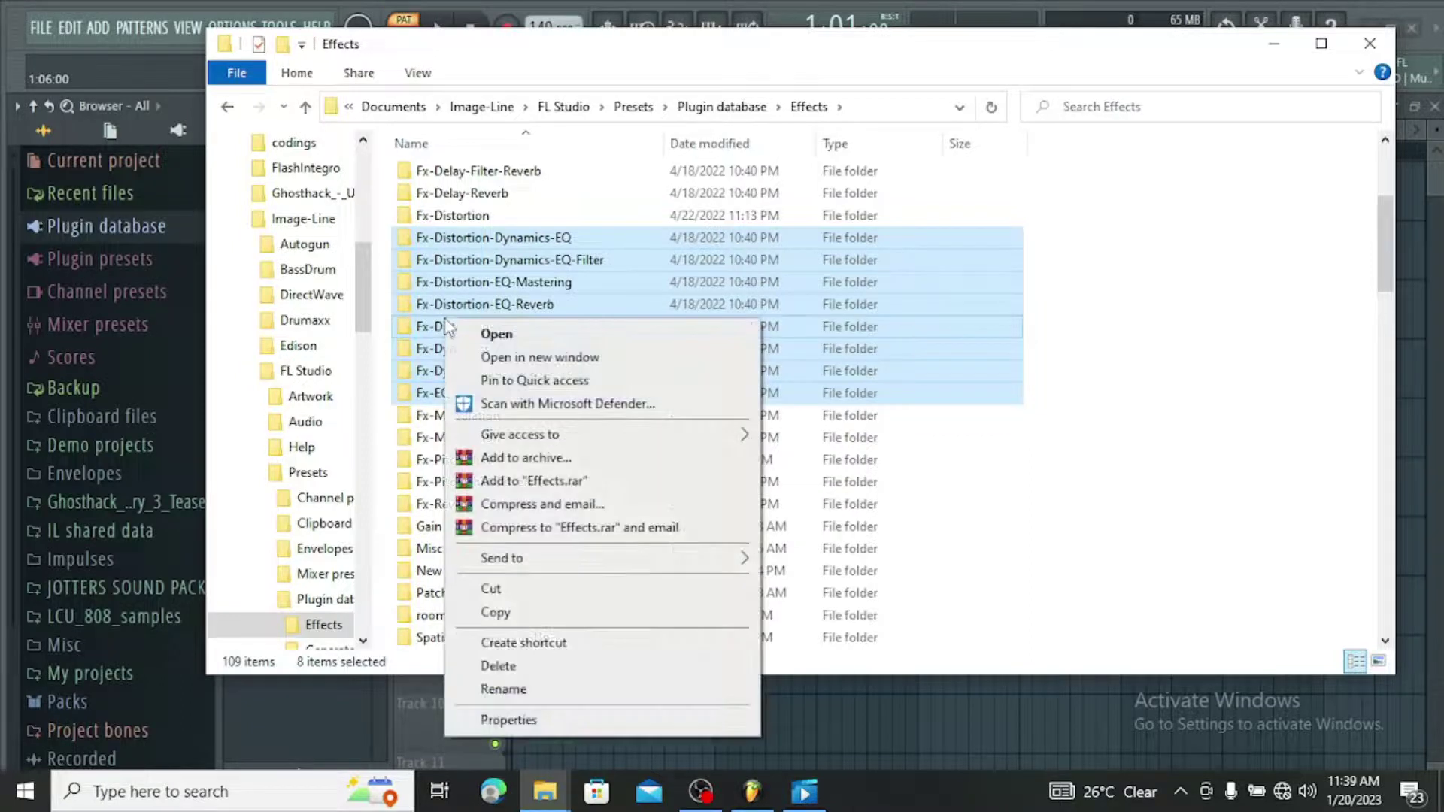
pyautogui.click(517, 666)
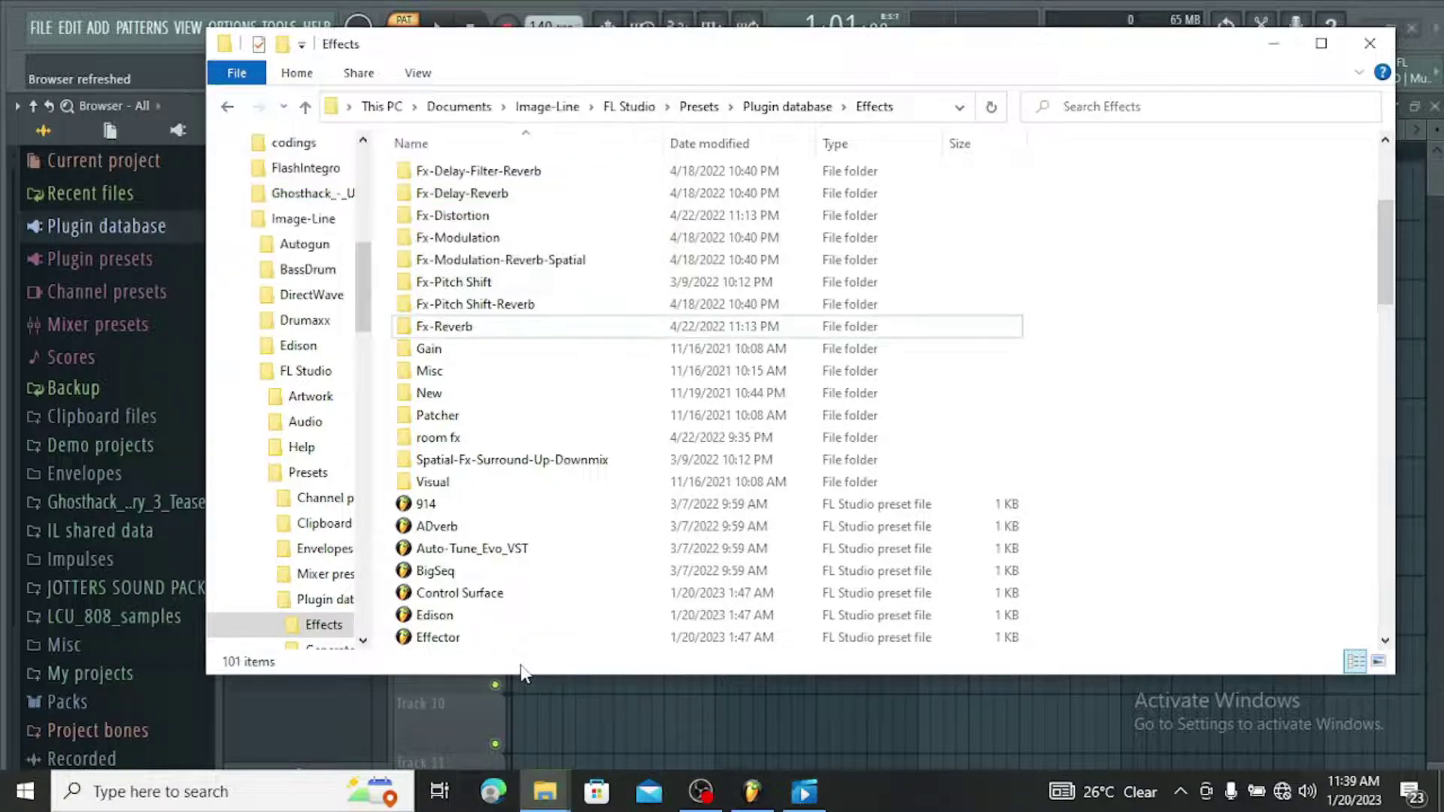
# Delete the consecutive folders from Fx-Analyzer through Fx-Reverb together from the Effects folder.
pyautogui.scroll(-1, 481, 513)
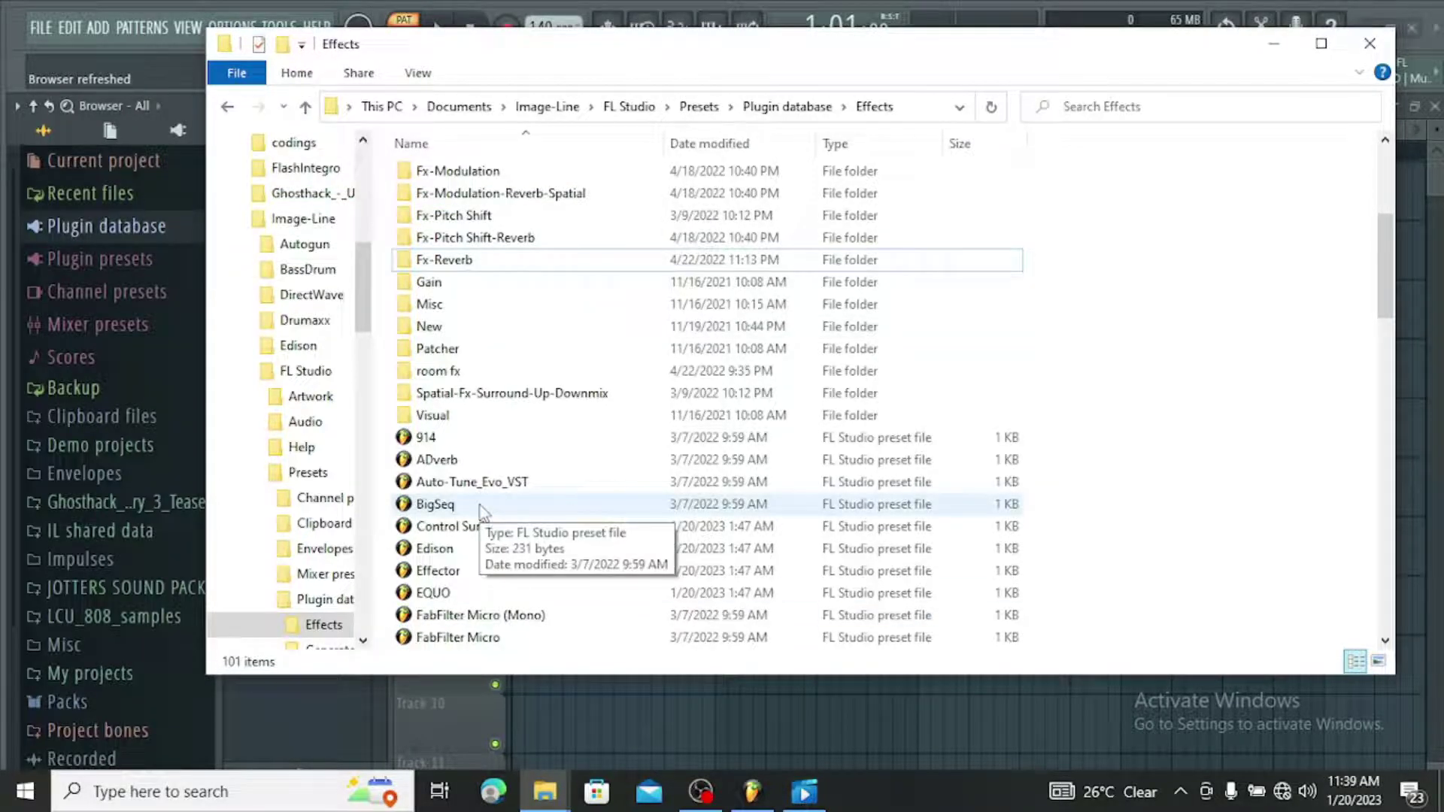
pyautogui.scroll(3, 444, 395)
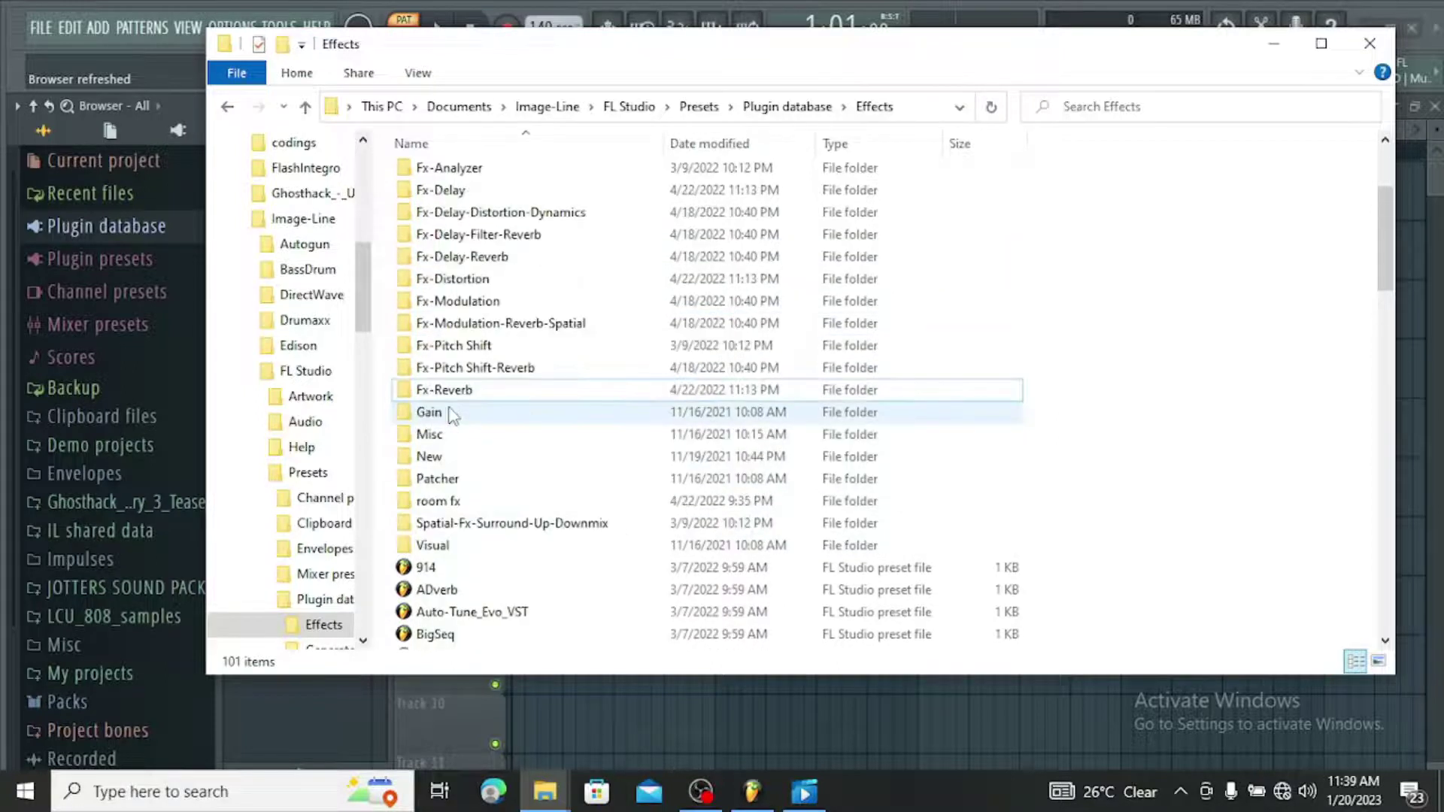
pyautogui.scroll(1, 451, 399)
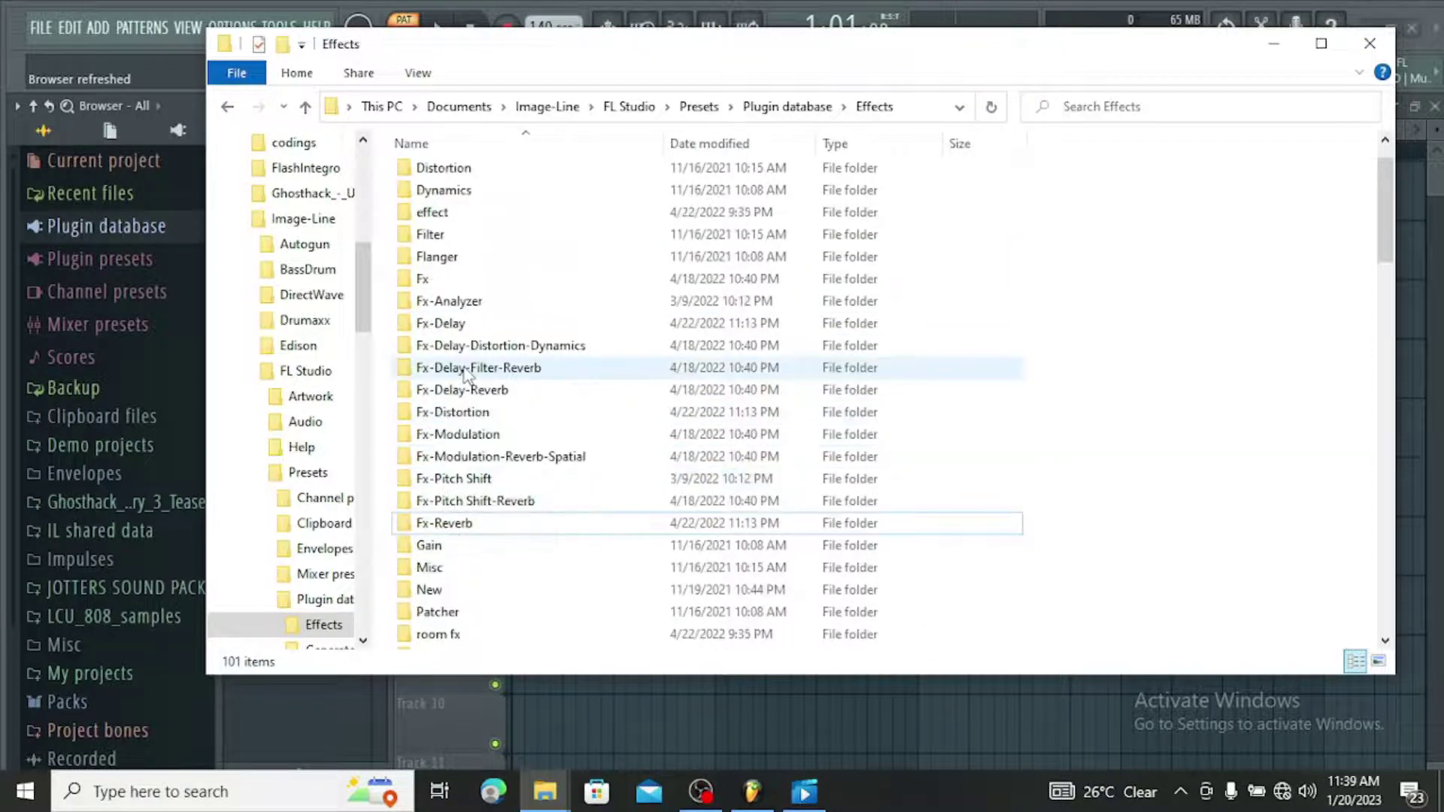
pyautogui.scroll(-1, 467, 374)
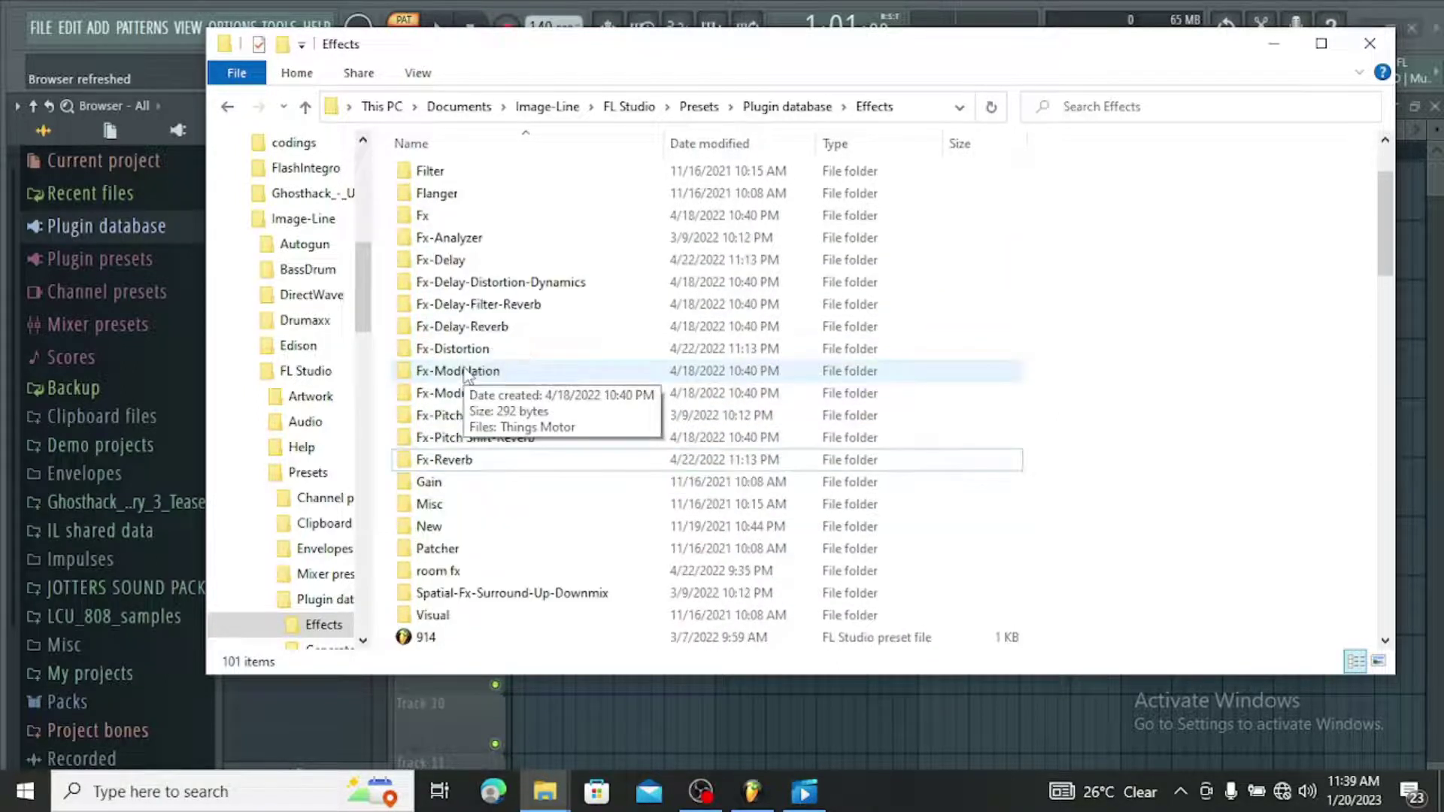
pyautogui.moveTo(389, 242); pyautogui.dragTo(511, 460)
pyautogui.rightClick(455, 352)
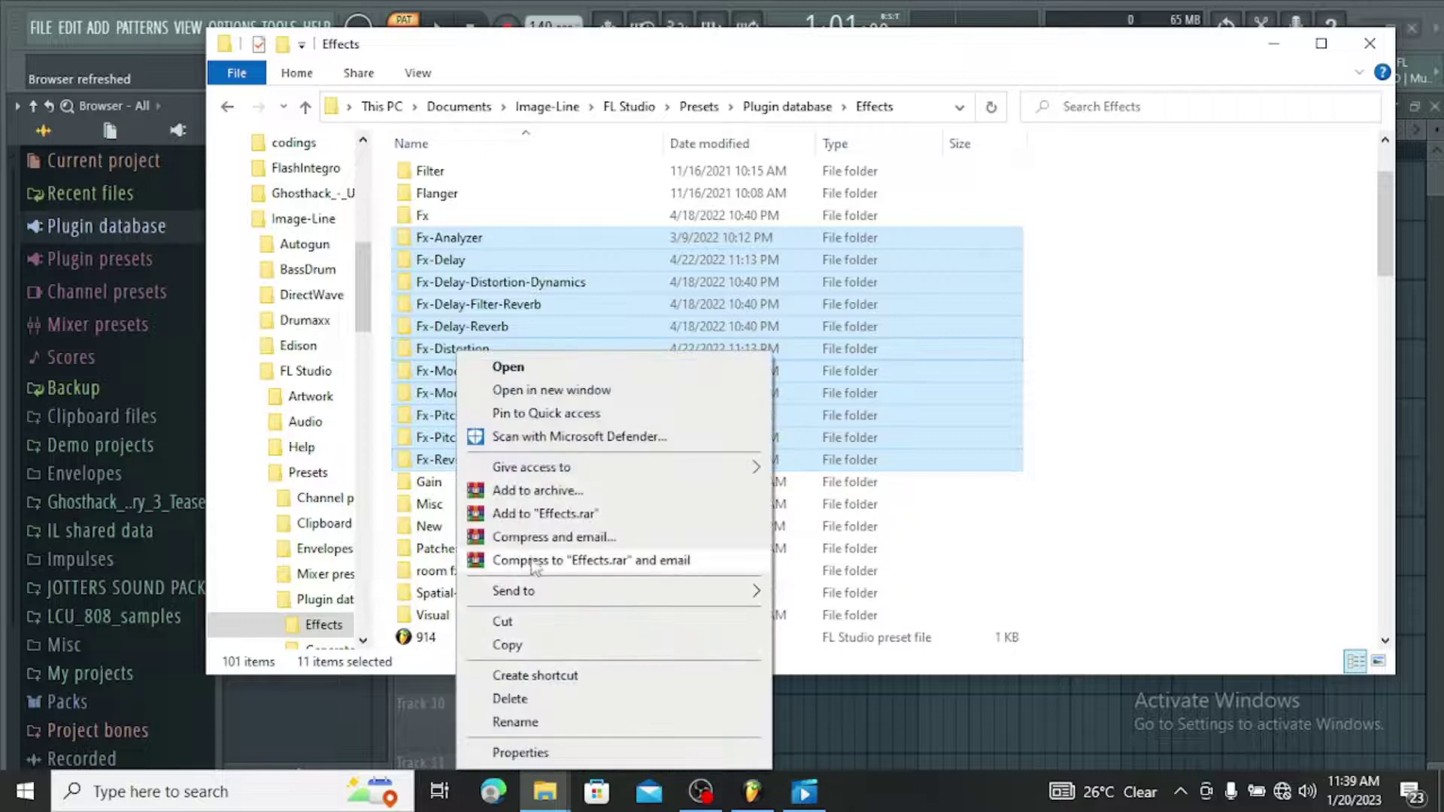
pyautogui.click(510, 699)
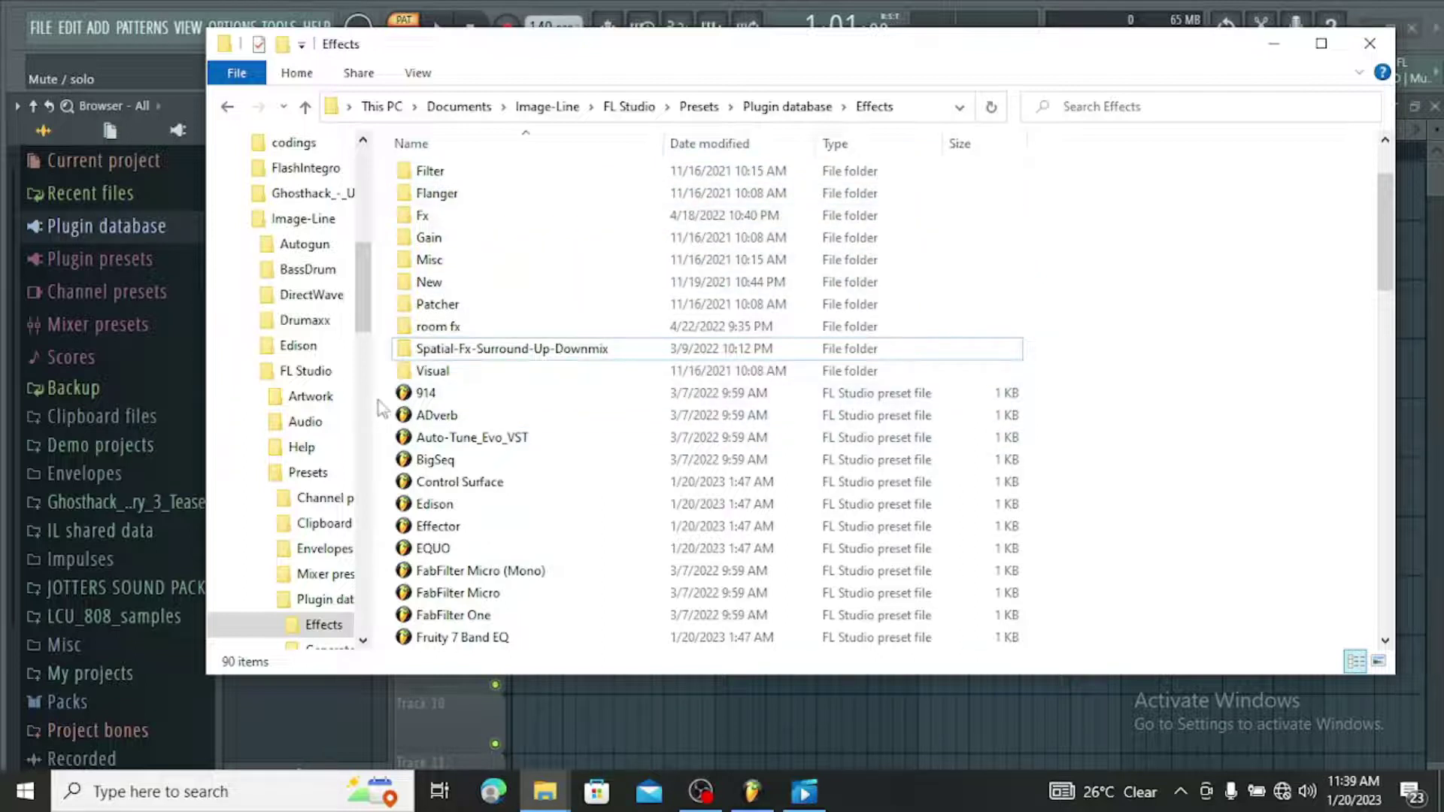
# Delete the 914 preset file from the Effects folder.
pyautogui.moveTo(386, 396); pyautogui.dragTo(544, 275)
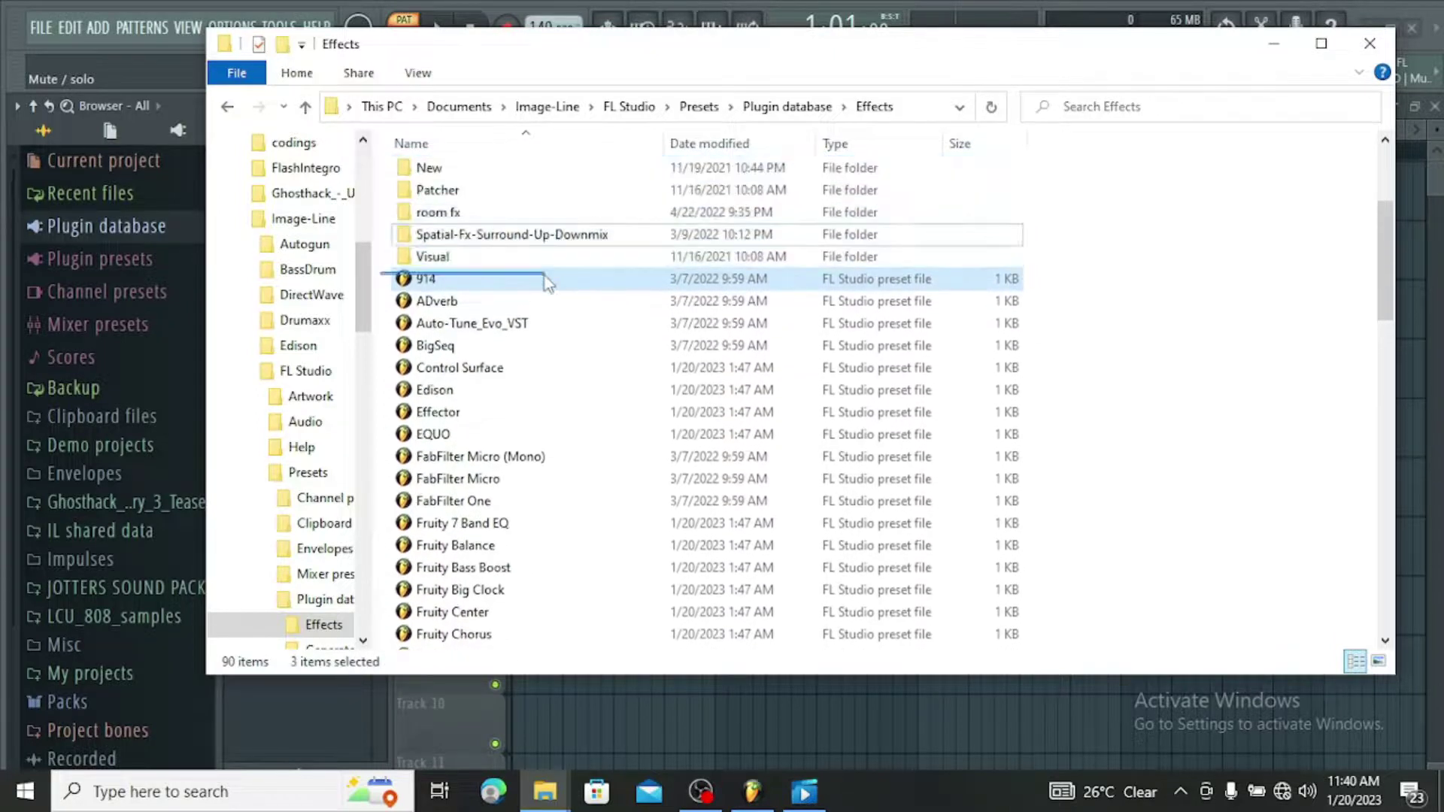
pyautogui.rightClick(455, 275)
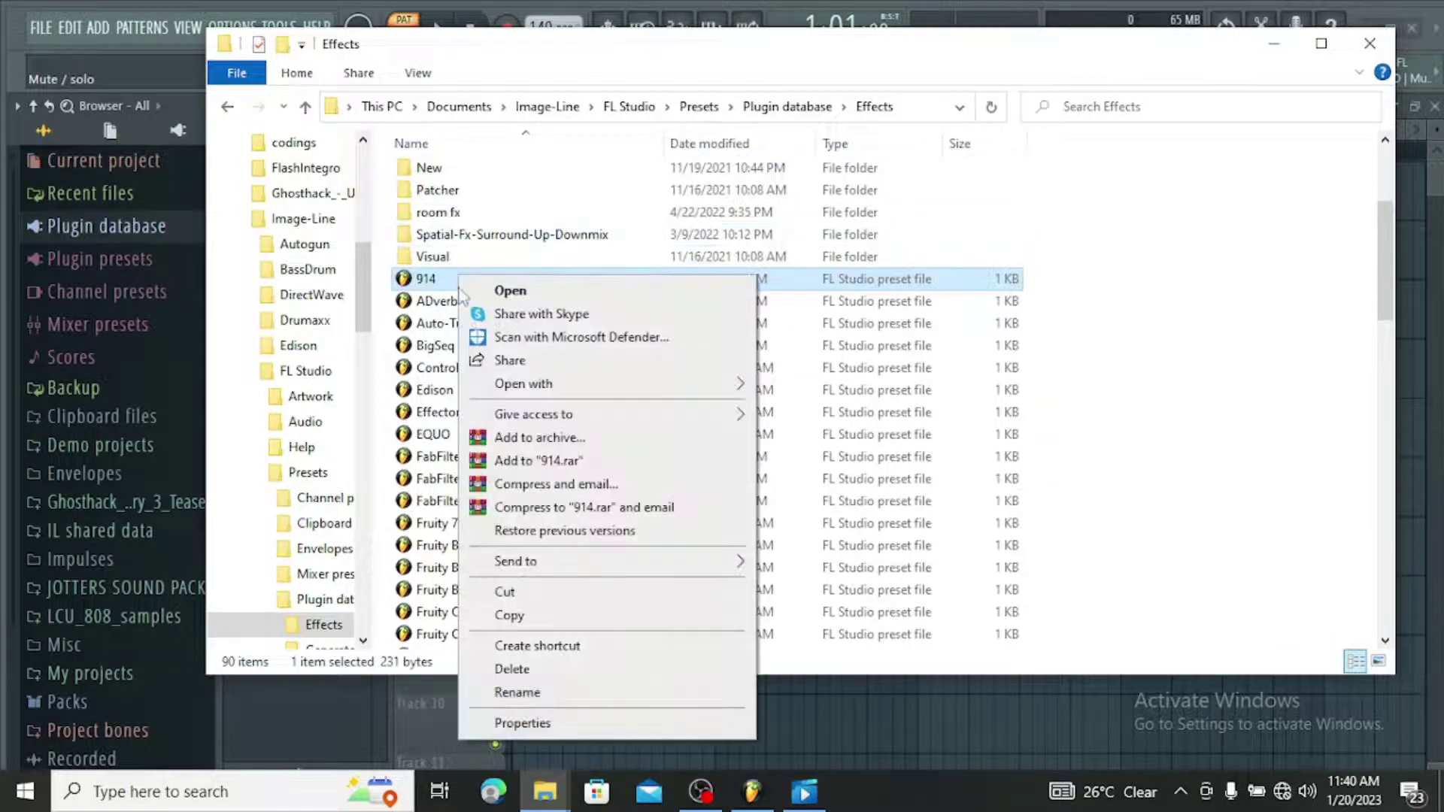
pyautogui.click(530, 675)
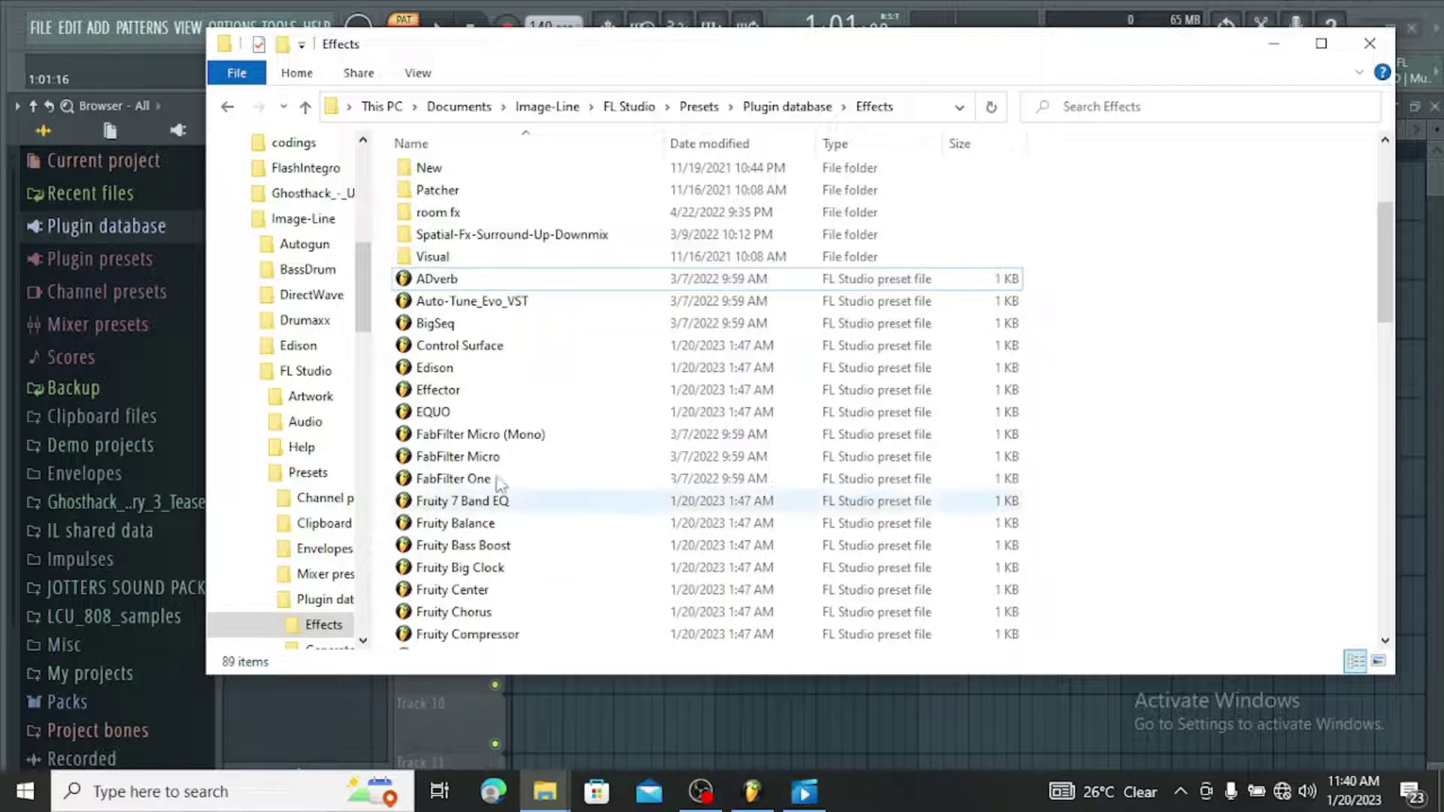
# Delete the ADverb and Auto-Tune_Evo_VST preset files from the Effects folder.
pyautogui.rightClick(489, 285)
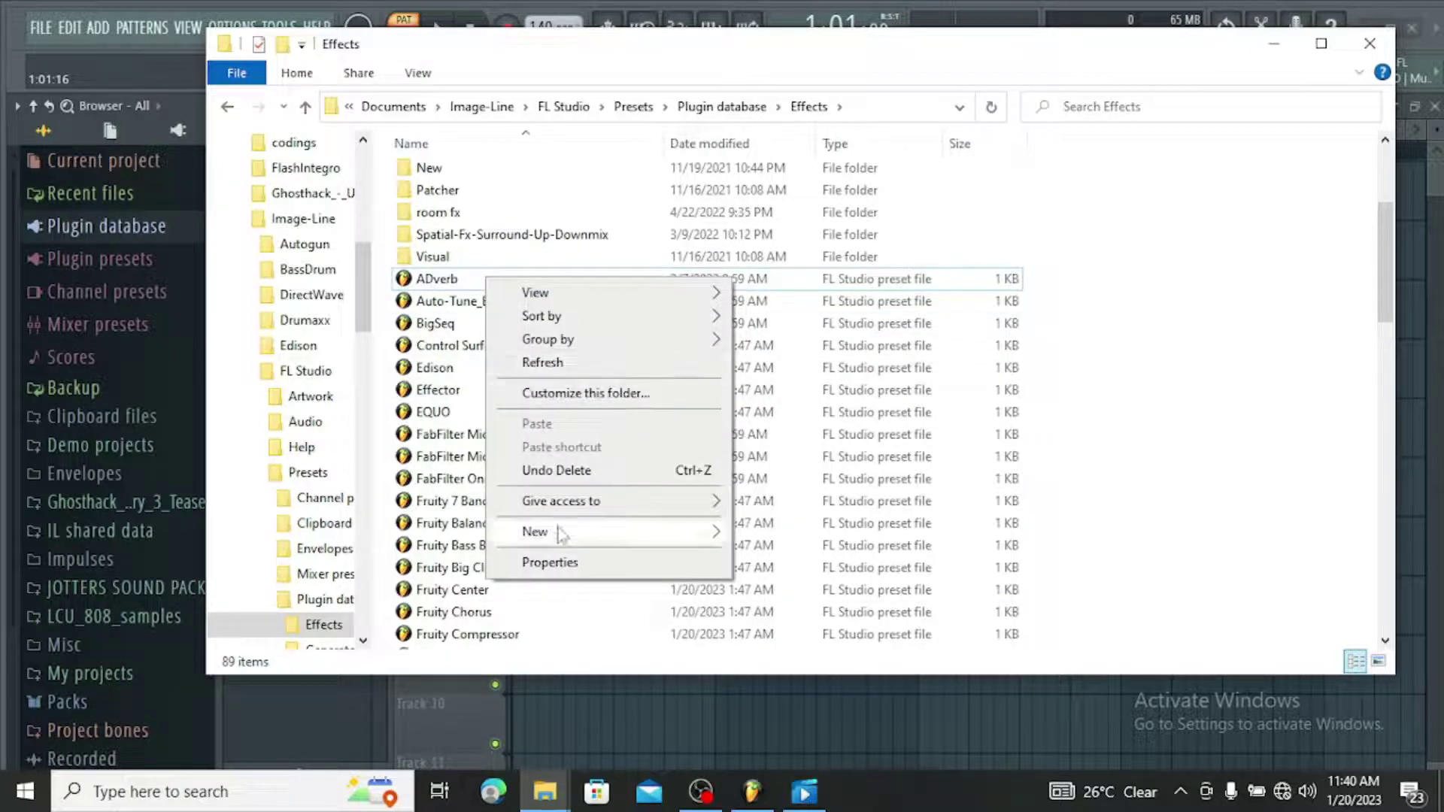
pyautogui.click(436, 279)
pyautogui.rightClick(436, 279)
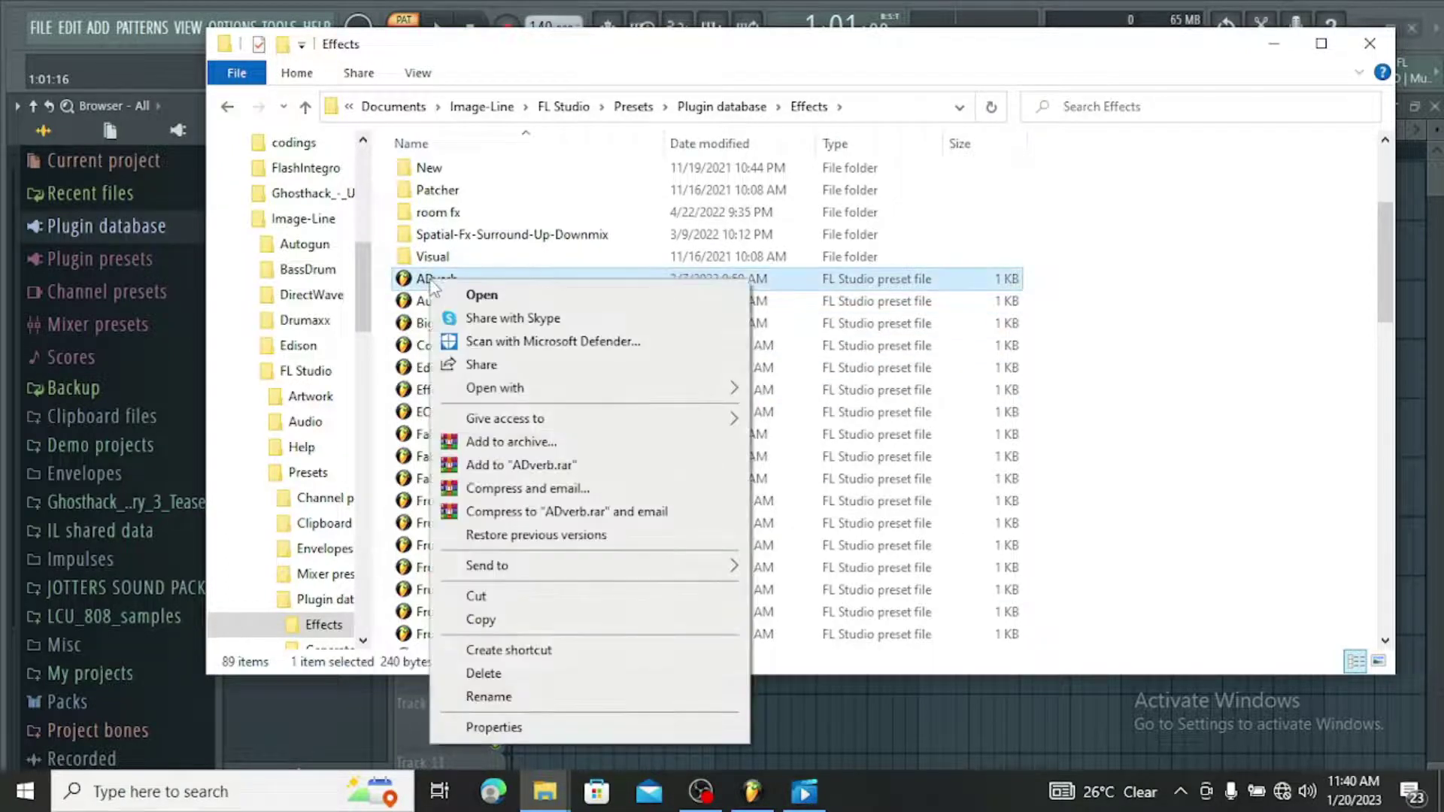
pyautogui.click(499, 674)
pyautogui.rightClick(464, 279)
pyautogui.click(530, 674)
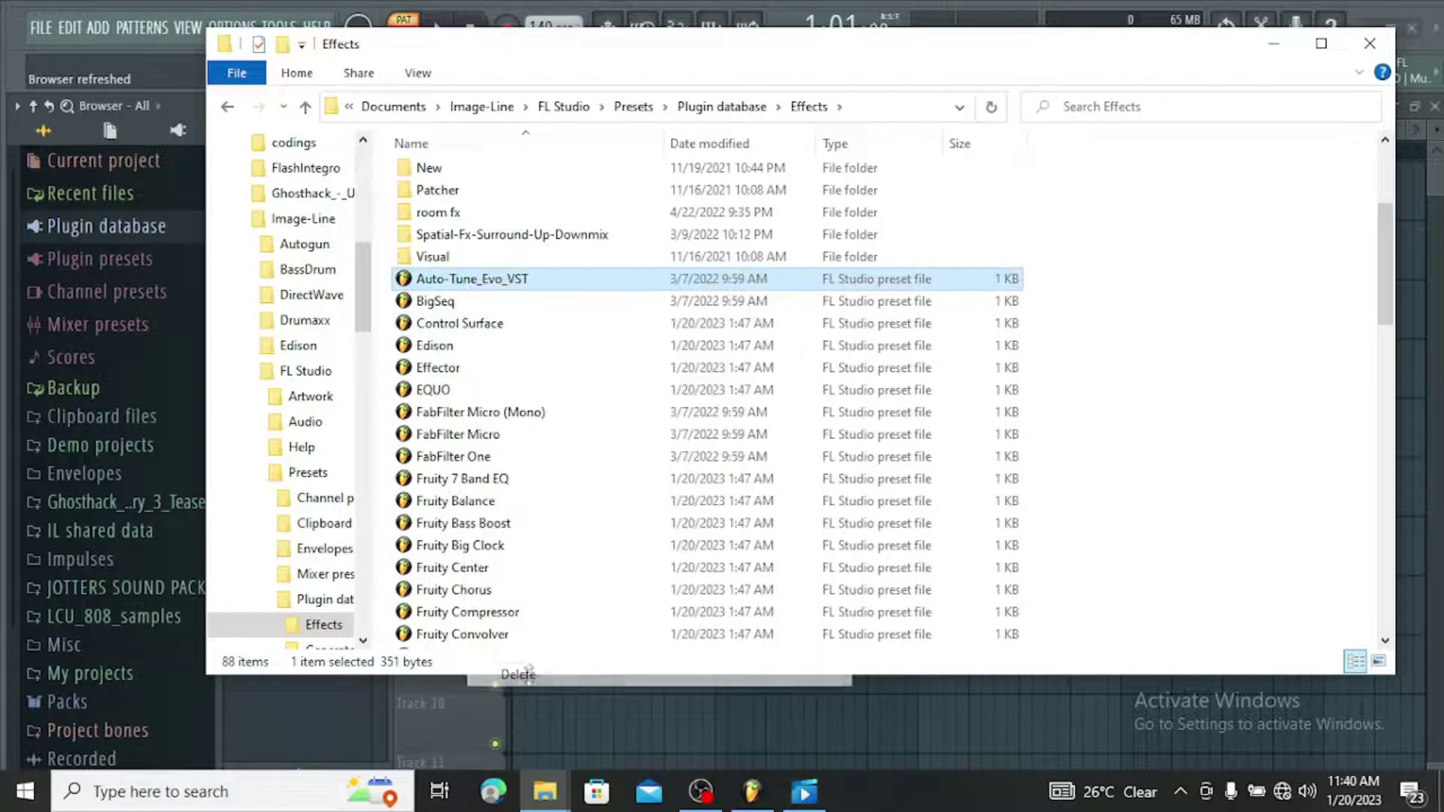
pyautogui.rightClick(470, 281)
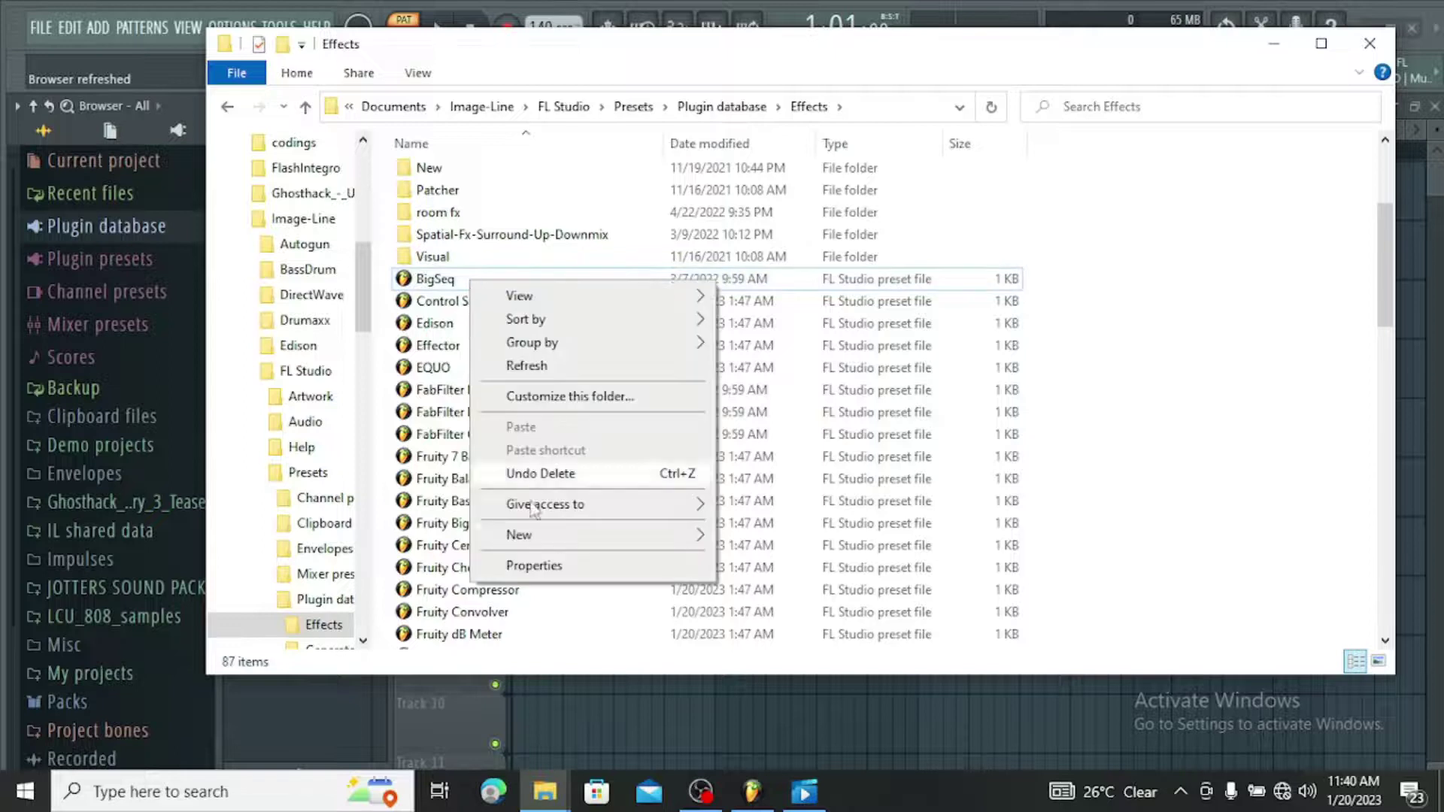
pyautogui.rightClick(421, 281)
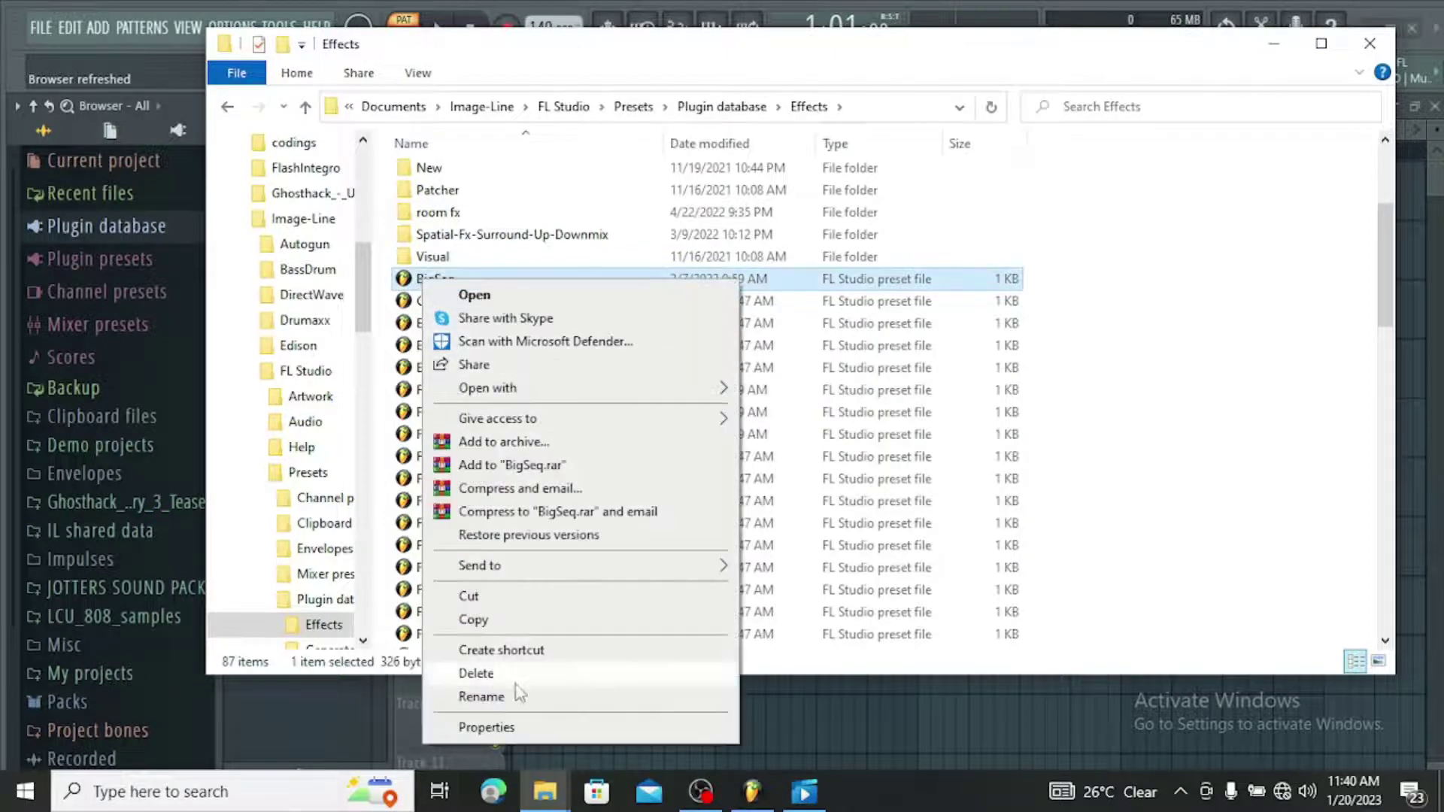
pyautogui.click(516, 653)
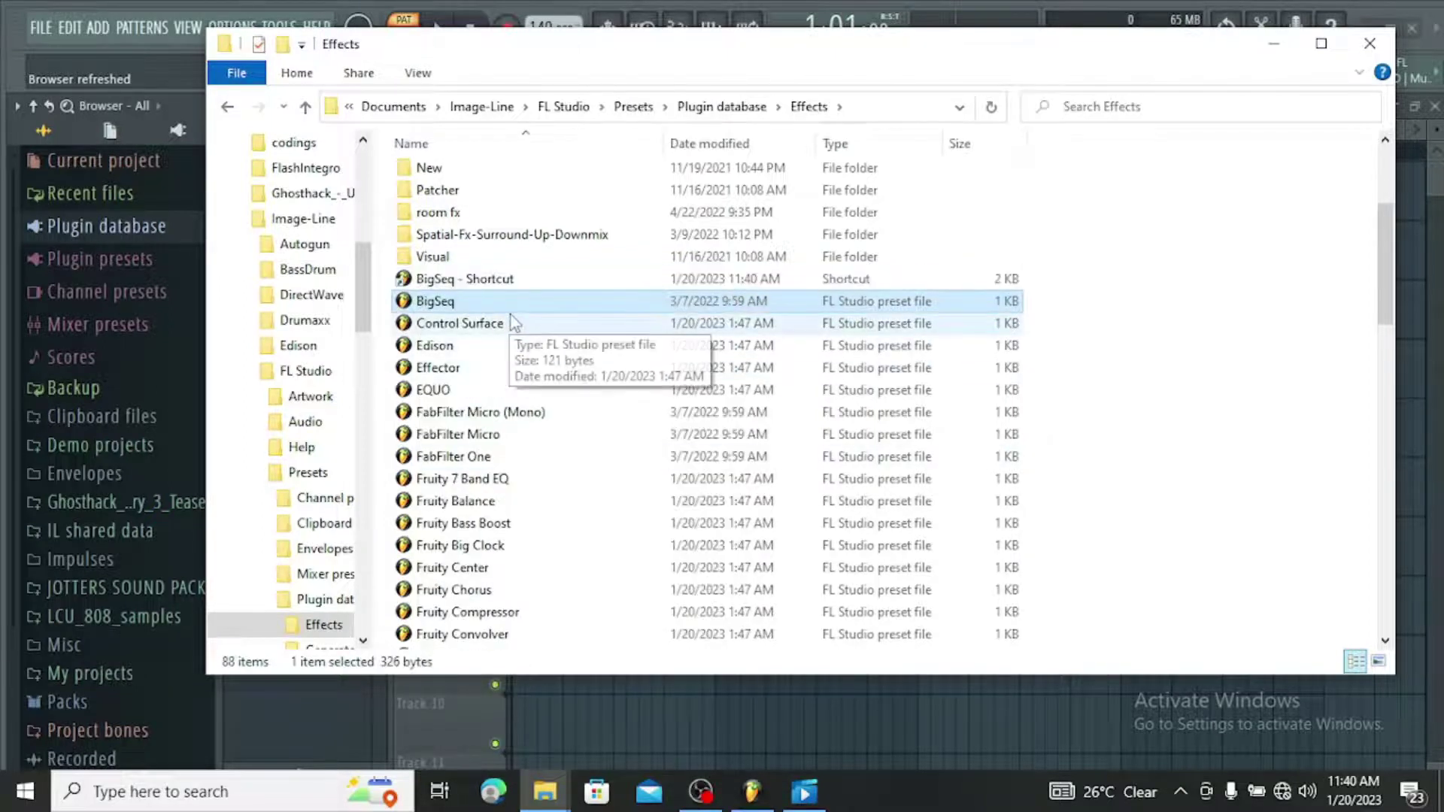
pyautogui.click(454, 281)
pyautogui.rightClick(460, 272)
pyautogui.click(522, 641)
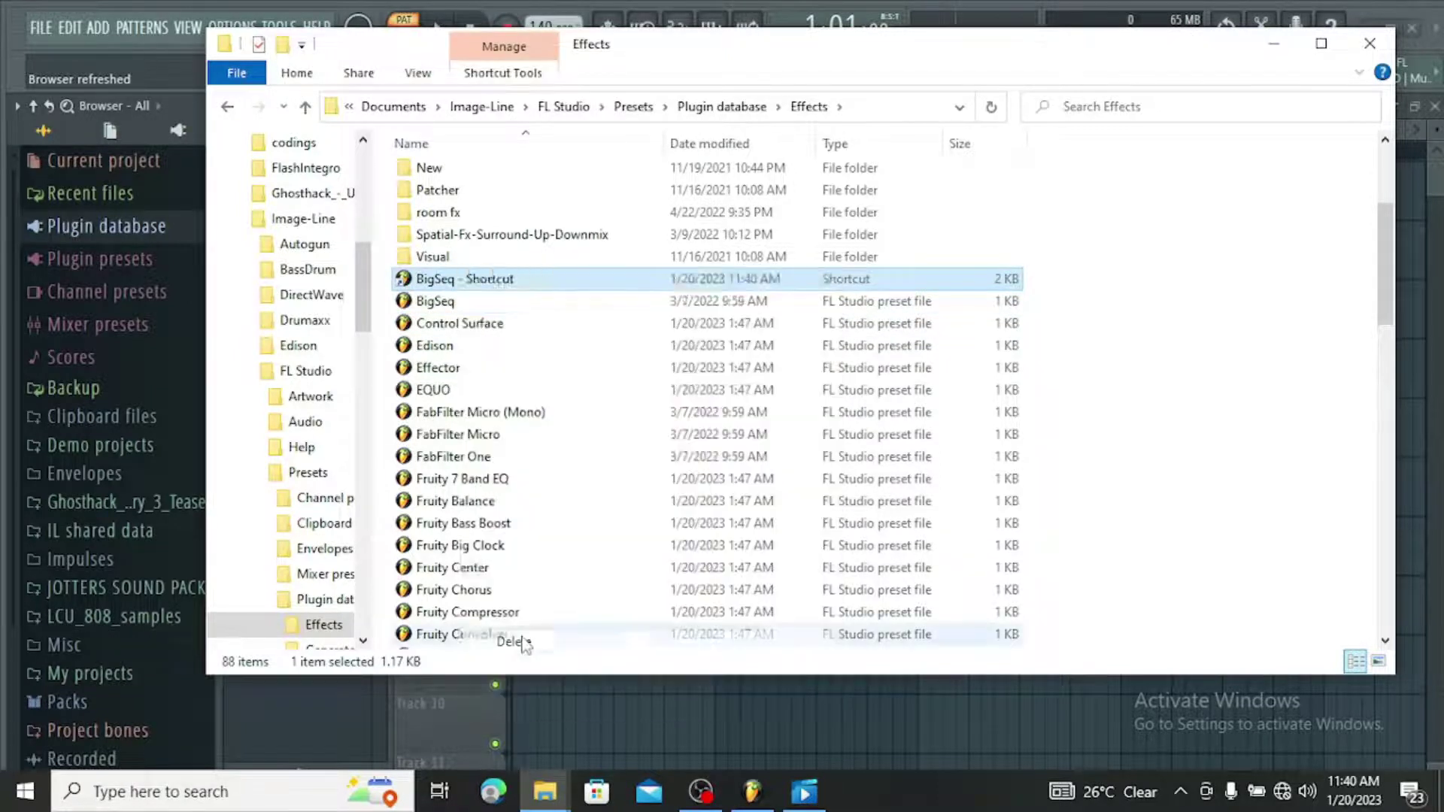
# Delete the BigSeq preset file from the Effects folder.
pyautogui.rightClick(466, 287)
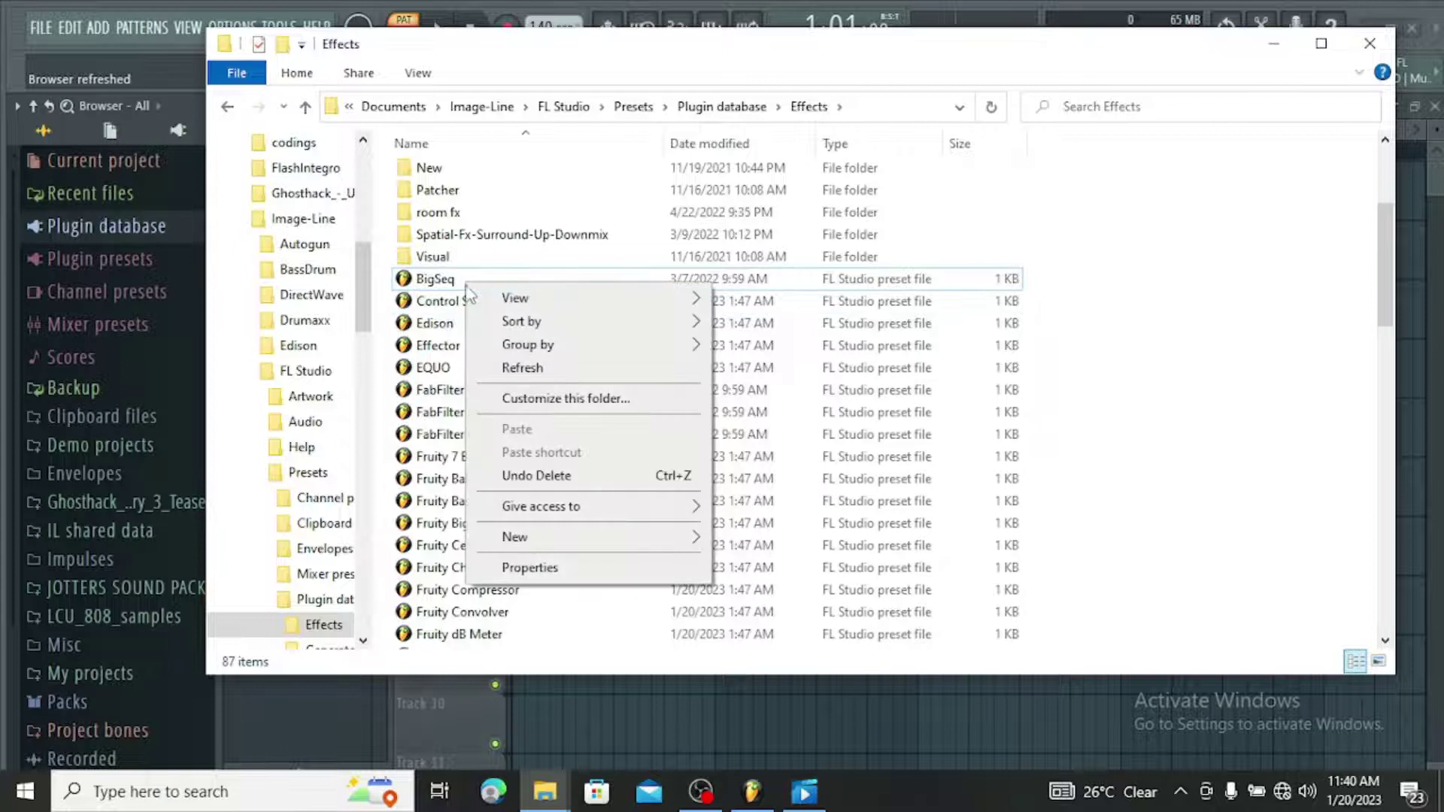
pyautogui.click(426, 277)
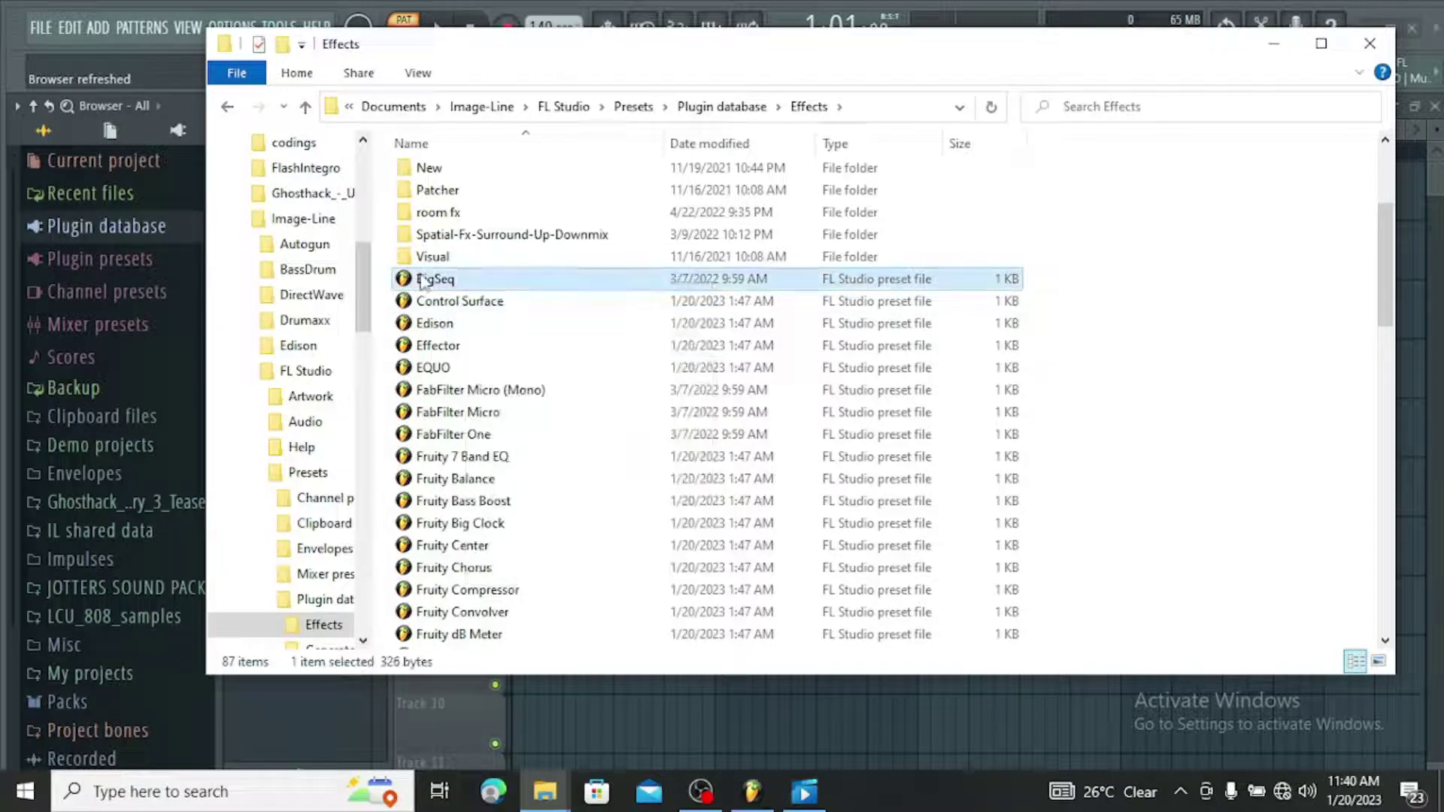
pyautogui.rightClick(423, 278)
pyautogui.click(496, 668)
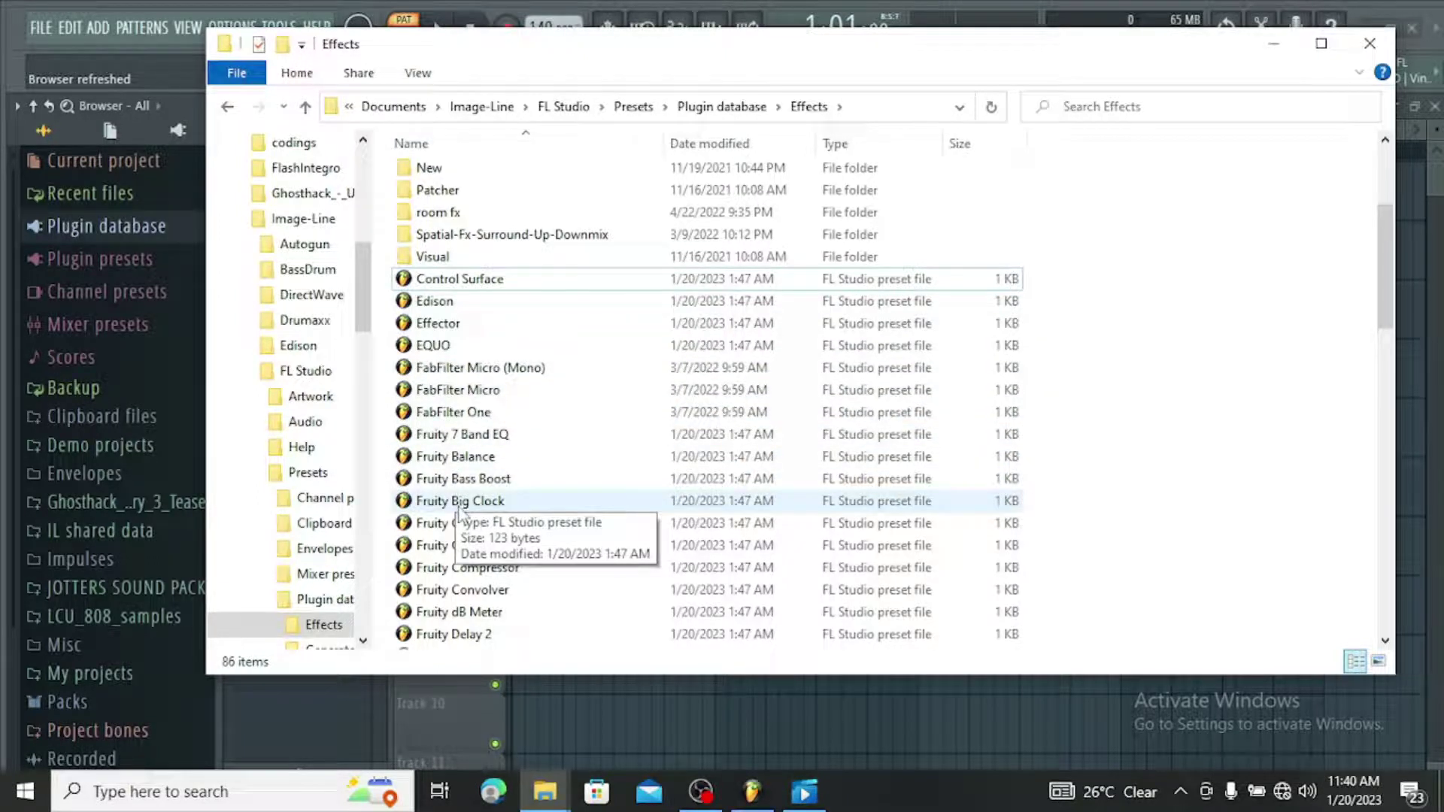
# Delete the FabFilter Micro (Mono), FabFilter Micro and FabFilter One preset files together.
pyautogui.moveTo(388, 365); pyautogui.dragTo(456, 422)
pyautogui.rightClick(466, 399)
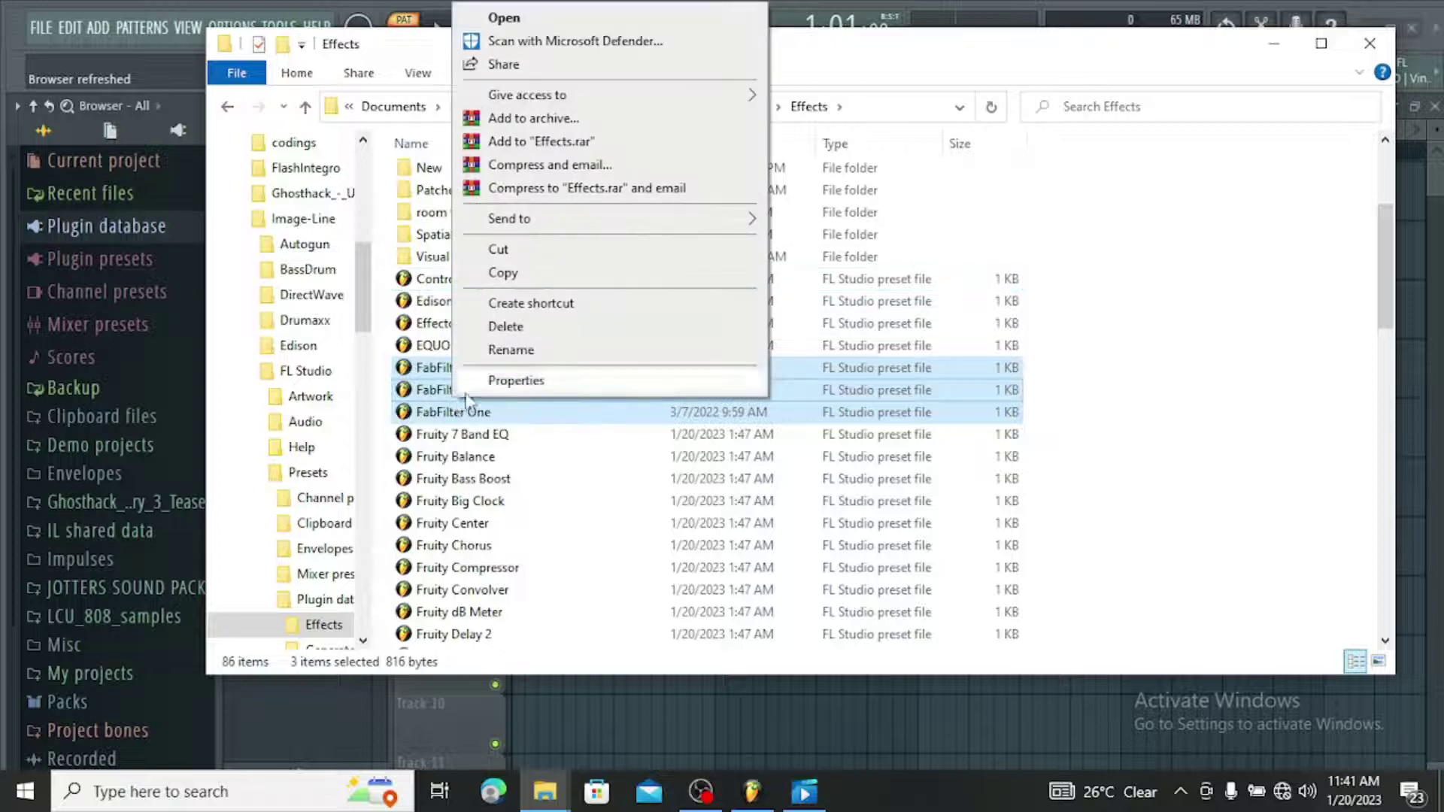
pyautogui.click(526, 326)
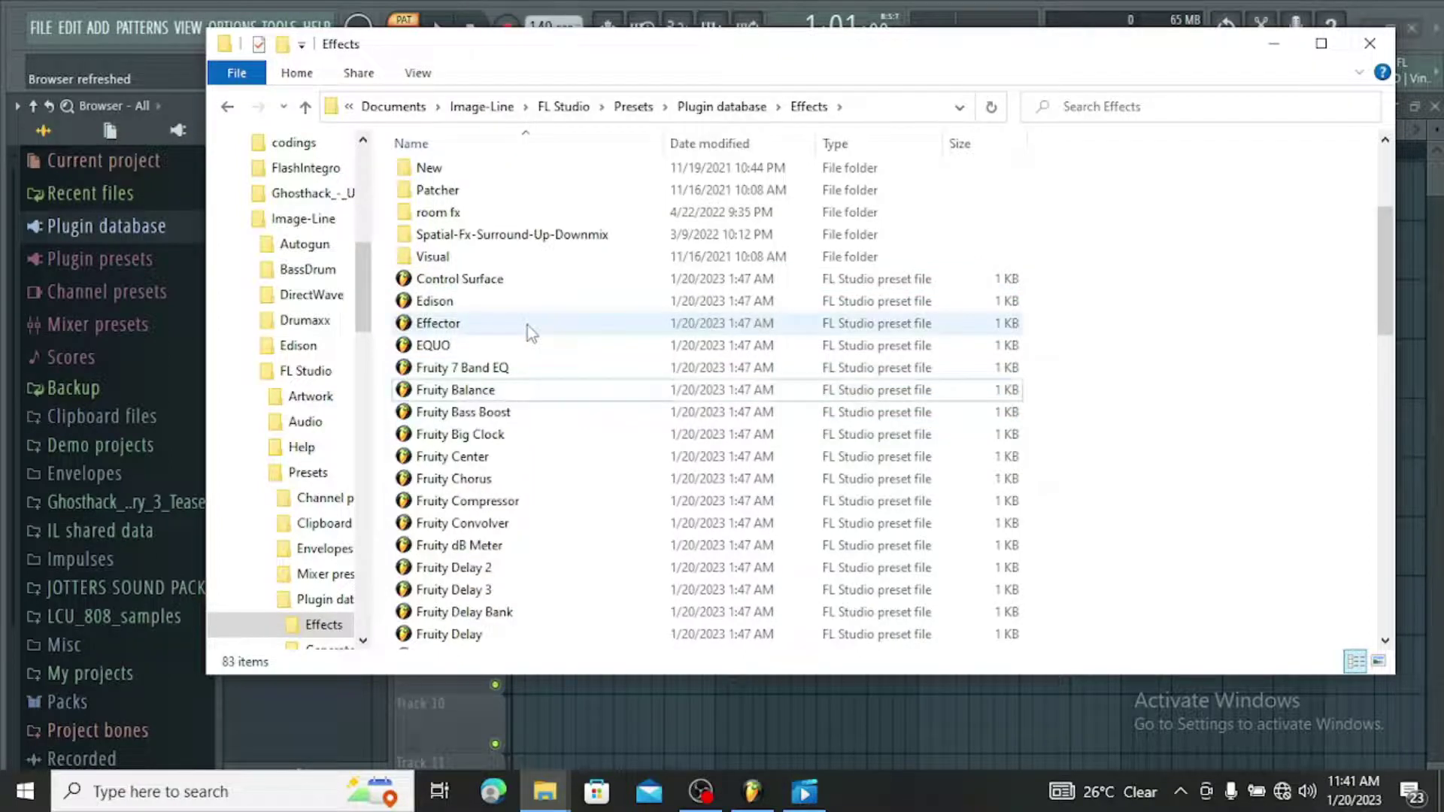
# Look through the rest of the Effects folder for leftover third-party plugin files, and close the folder window.
pyautogui.scroll(-5, 553, 380)
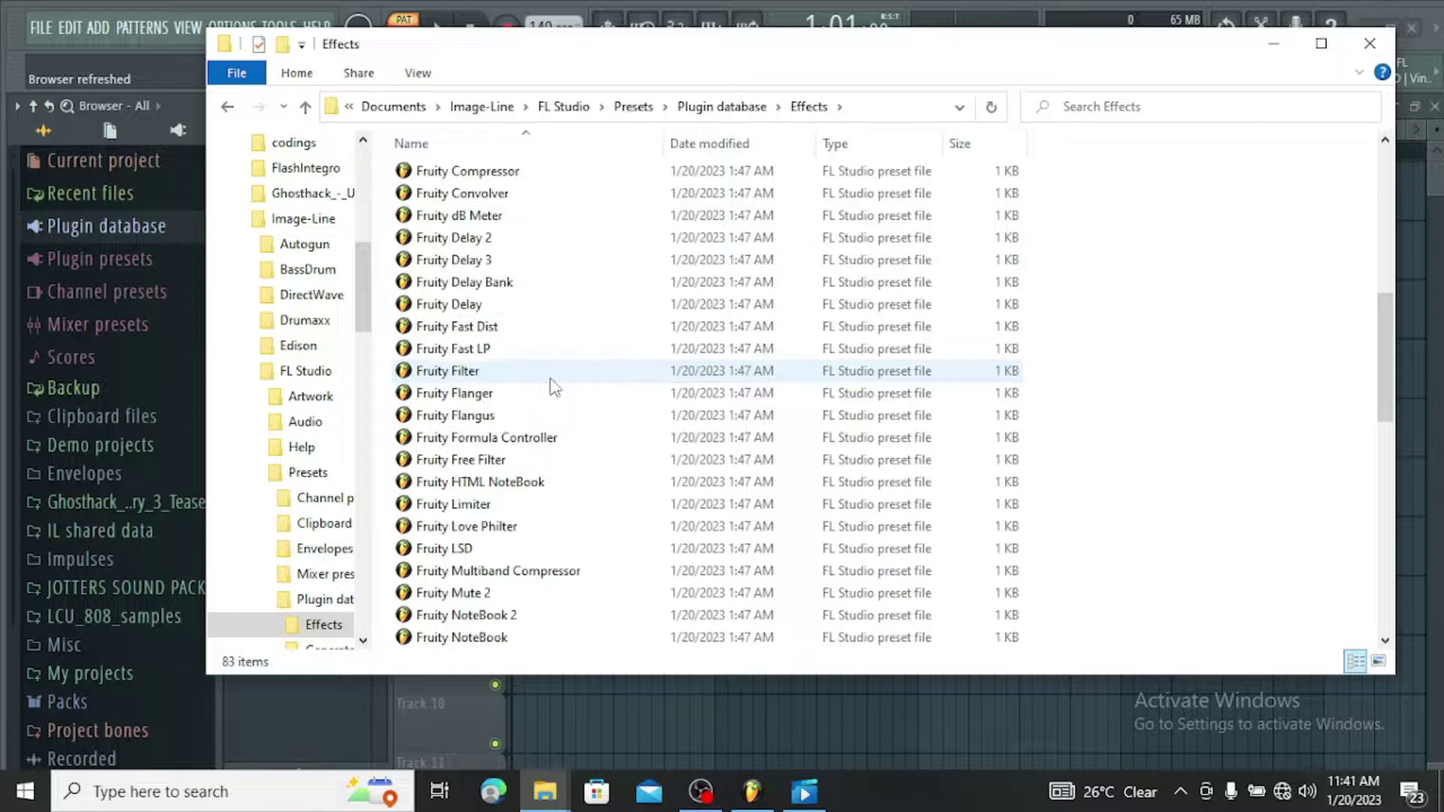
pyautogui.scroll(-10, 555, 387)
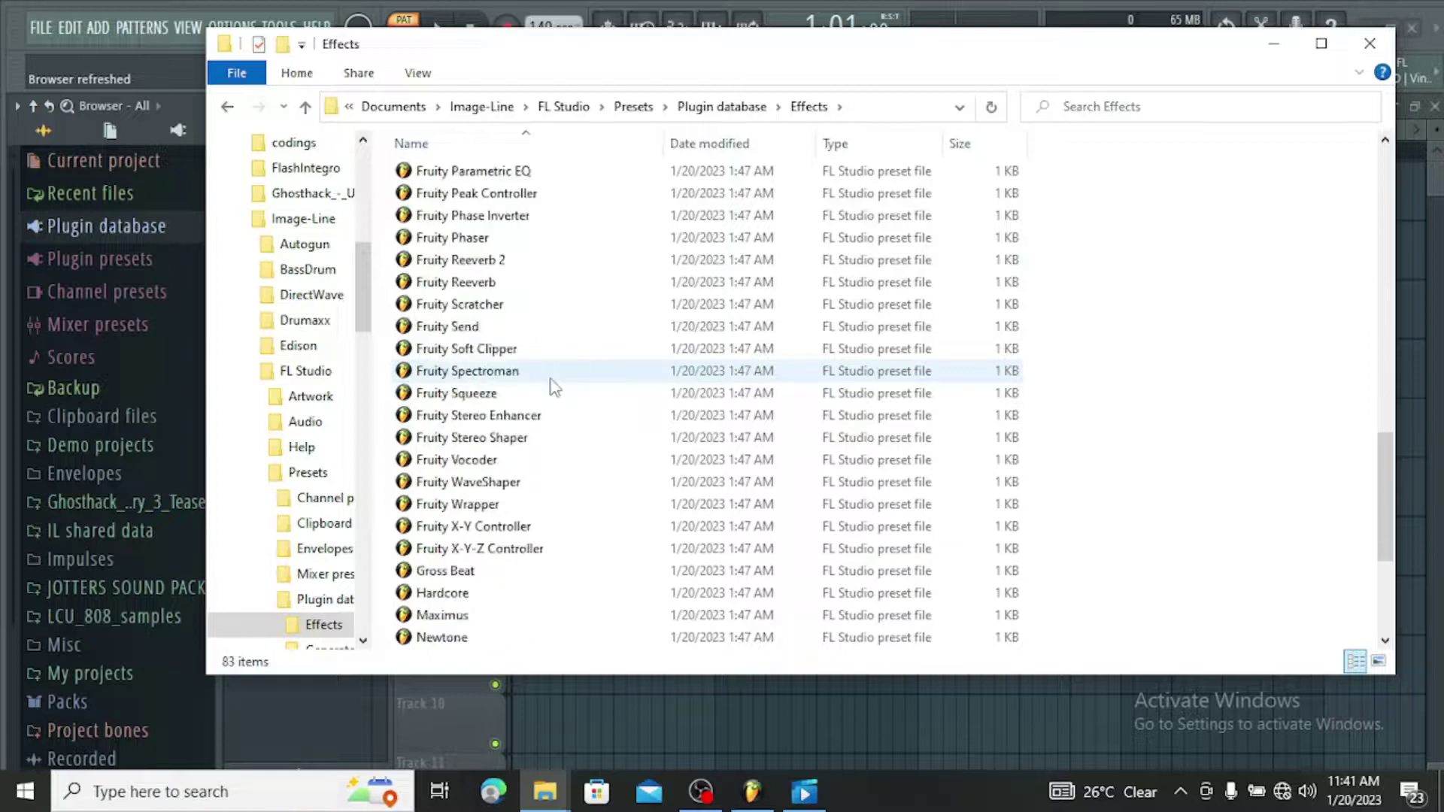
pyautogui.scroll(-2, 555, 387)
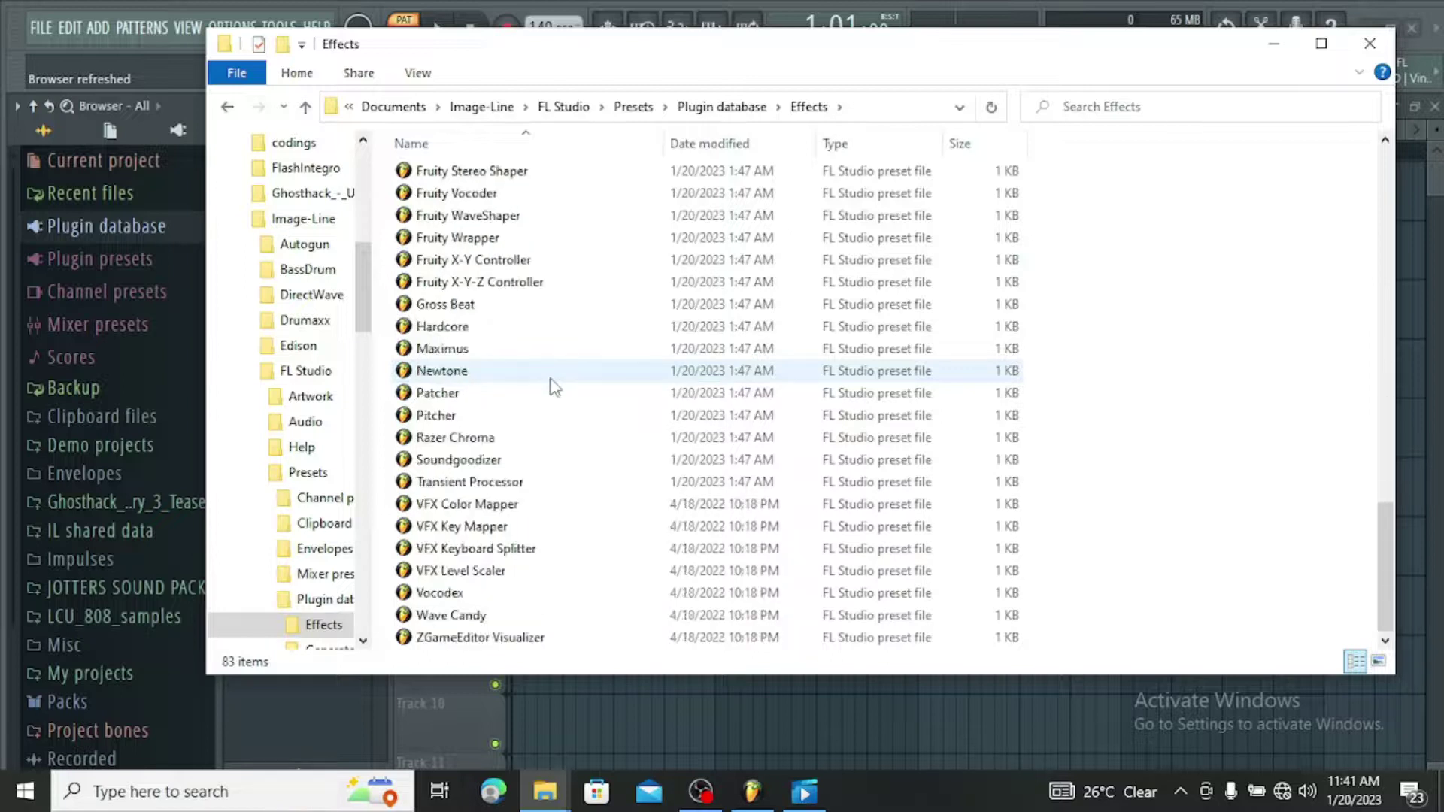
pyautogui.scroll(2, 554, 388)
pyautogui.scroll(3, 555, 388)
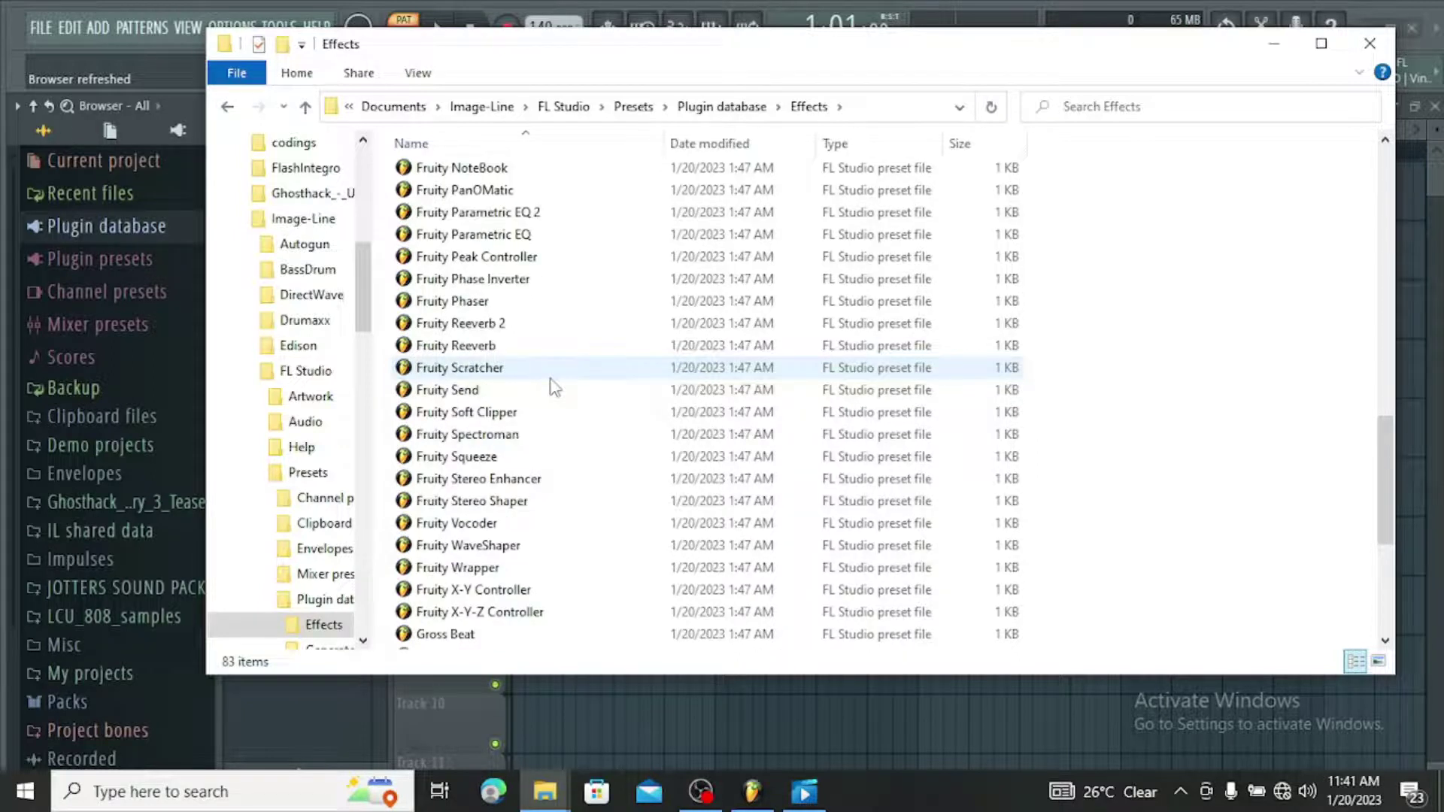
pyautogui.scroll(9, 555, 387)
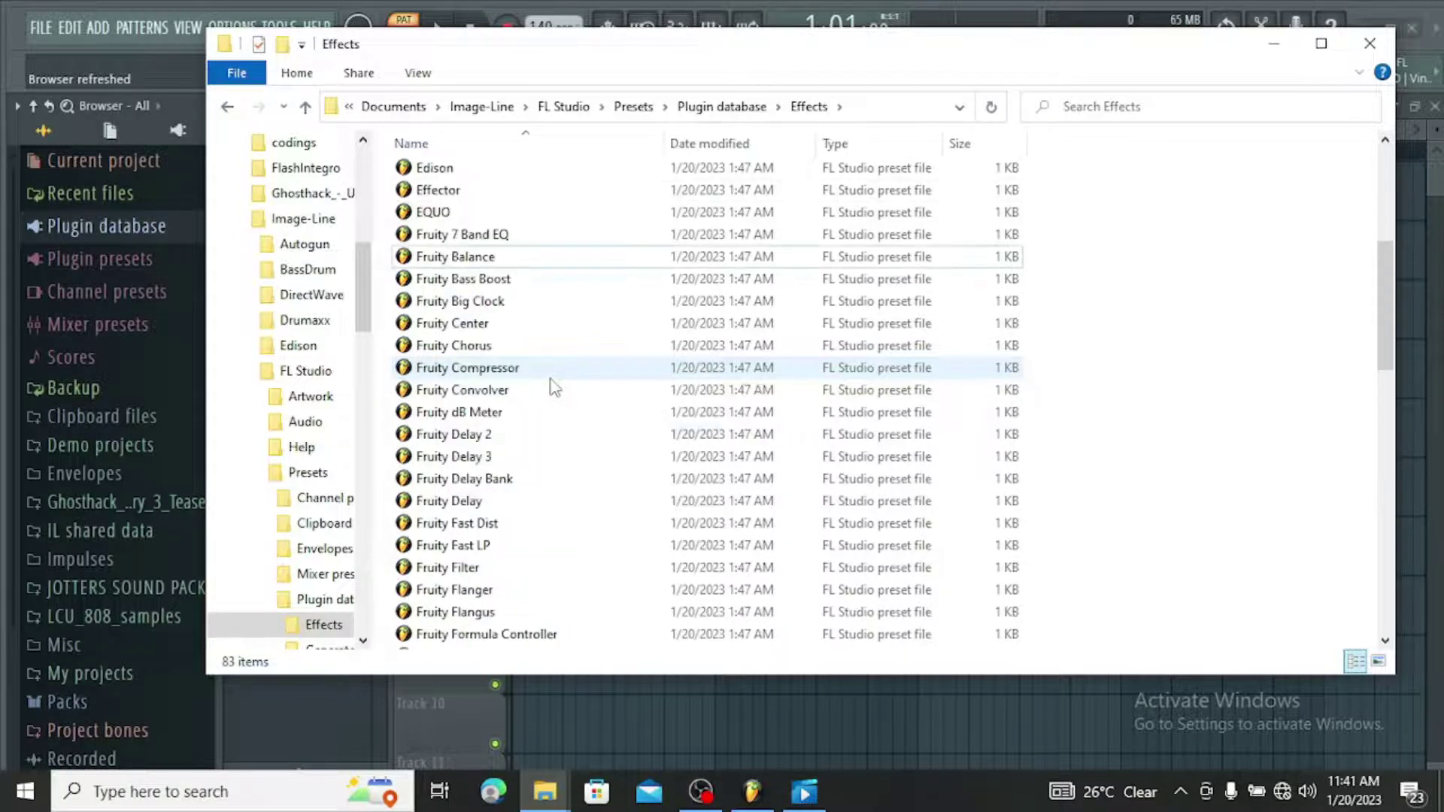
pyautogui.scroll(4, 554, 387)
pyautogui.scroll(2, 554, 387)
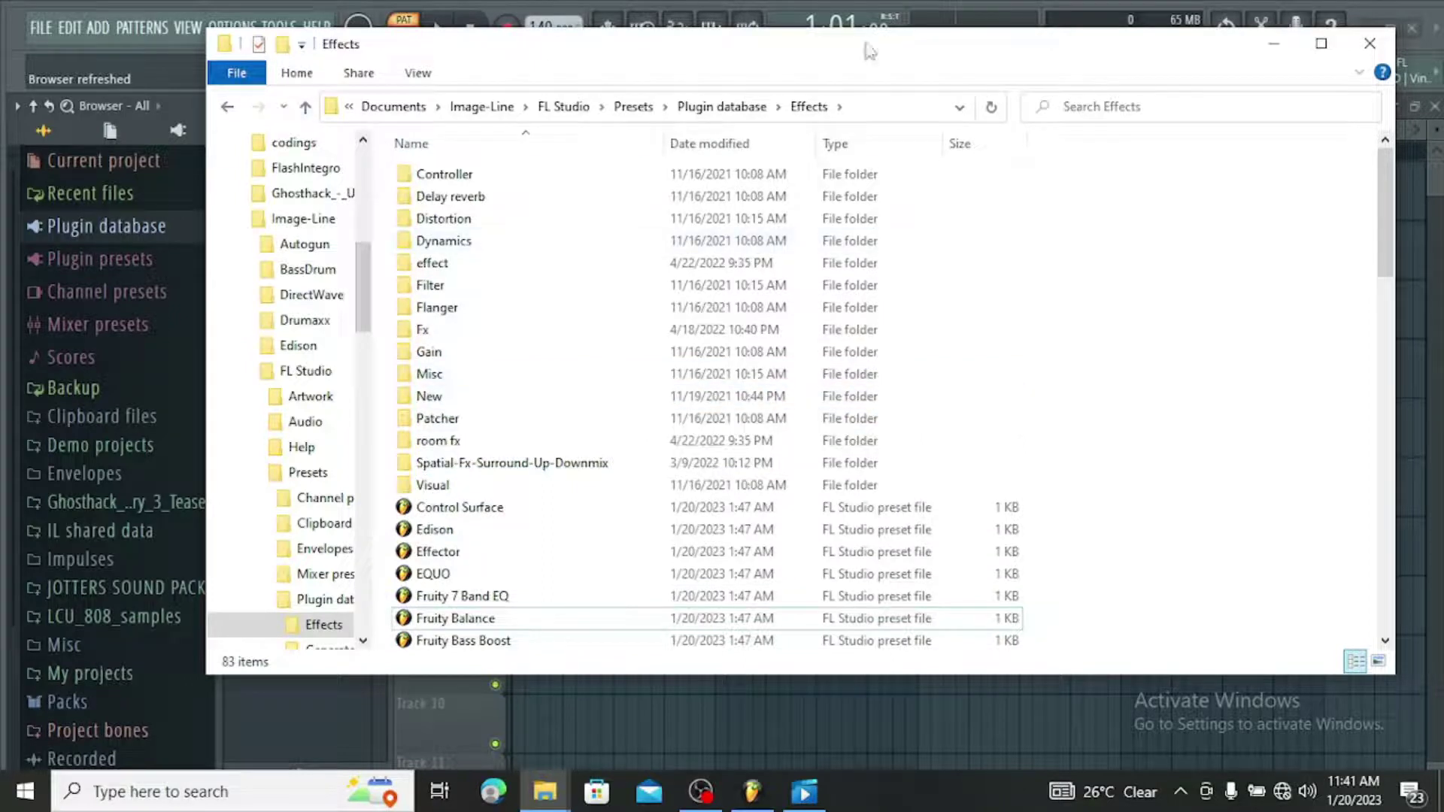
pyautogui.click(1369, 43)
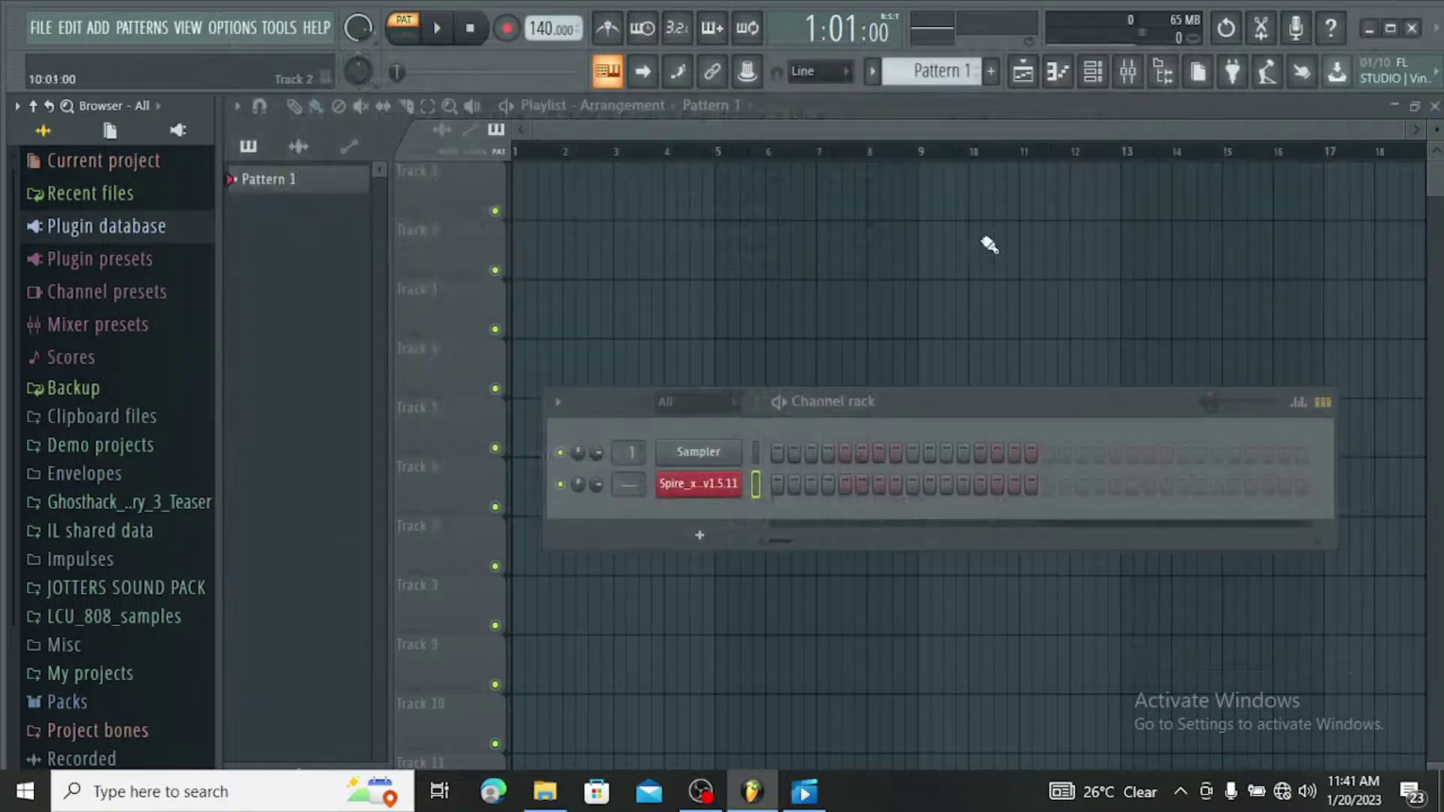
# Check the replacement plugin list for the FabFilter Micro slot on the mixer's Master track, and close the mixer.
pyautogui.click(1129, 75)
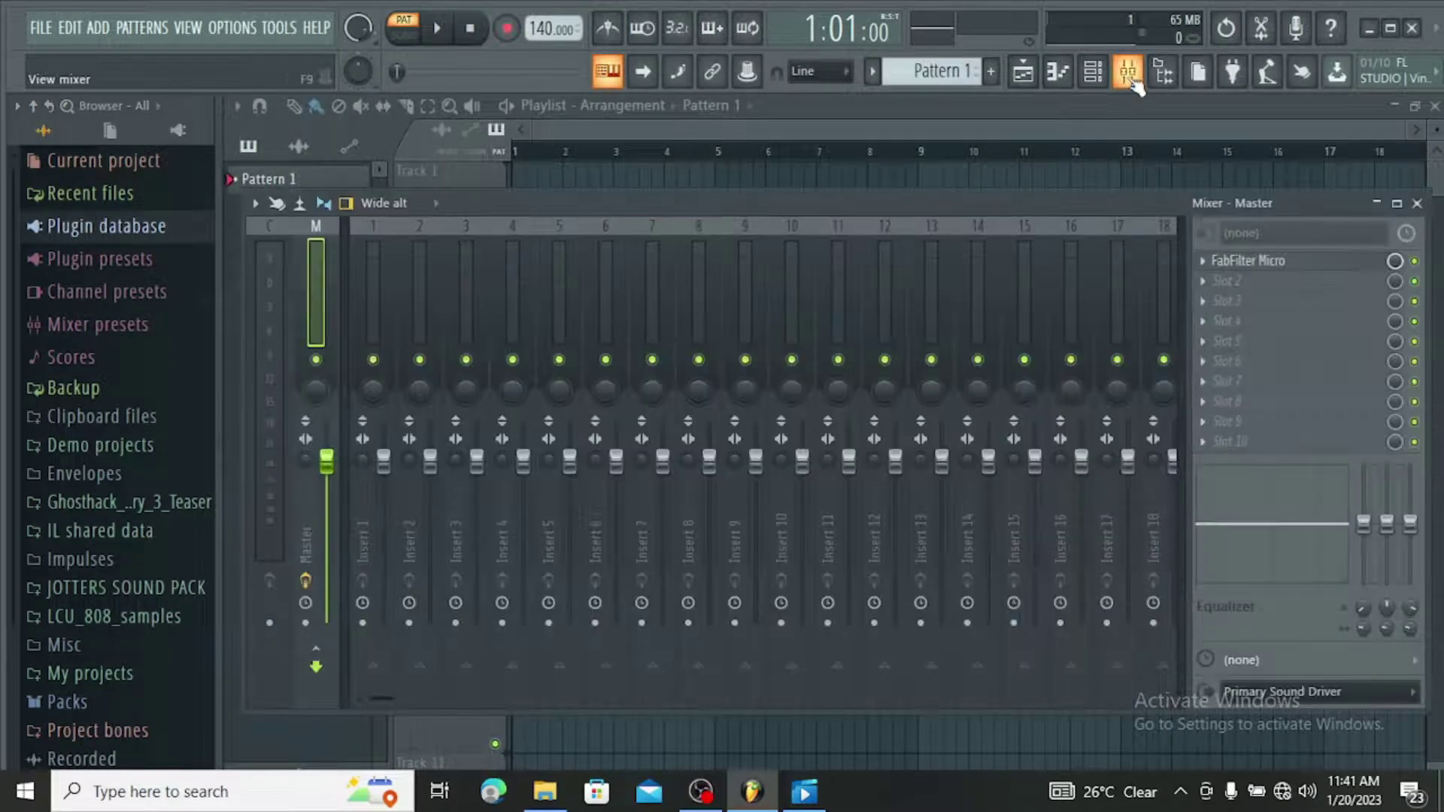
pyautogui.click(1203, 263)
pyautogui.moveTo(1220, 285)
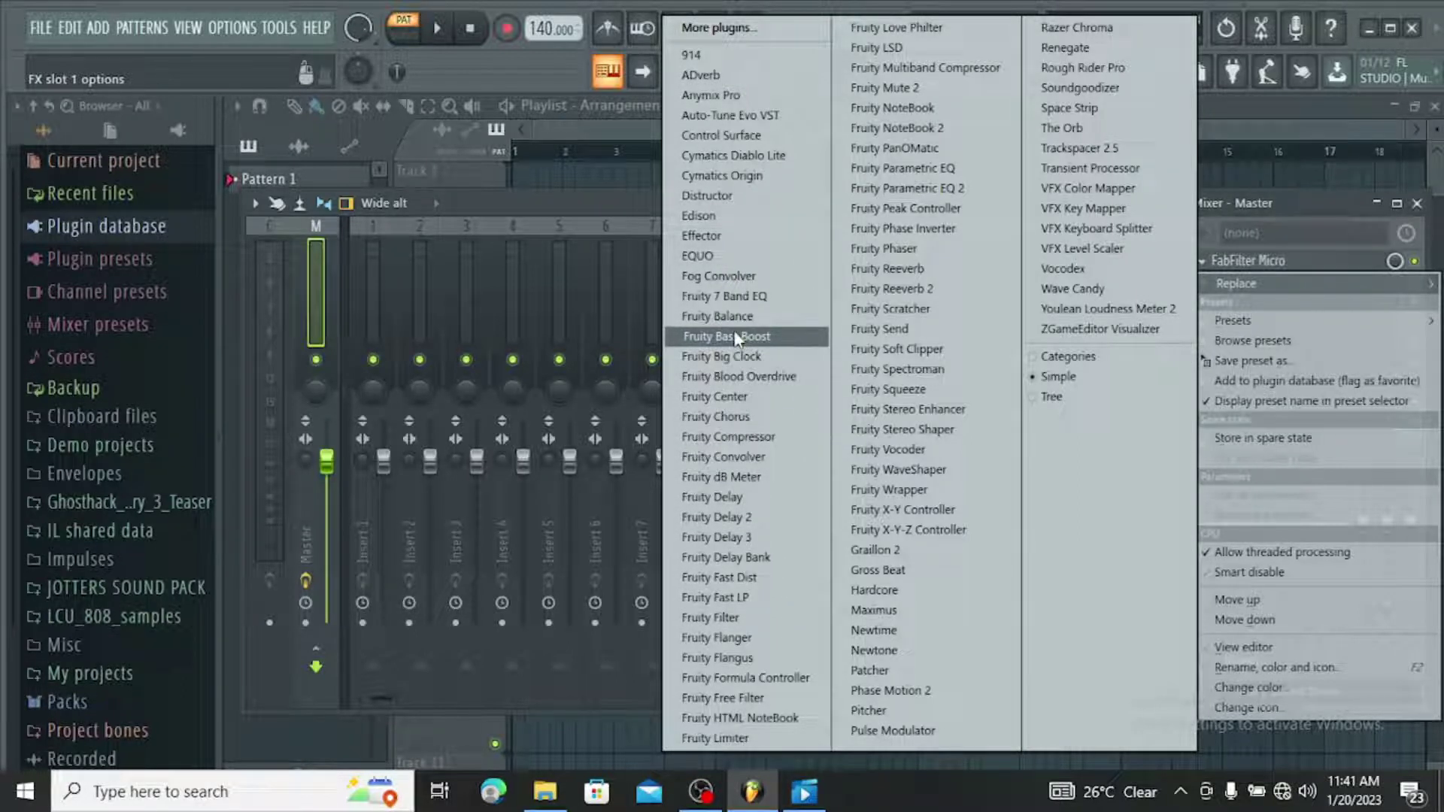
pyautogui.click(518, 203)
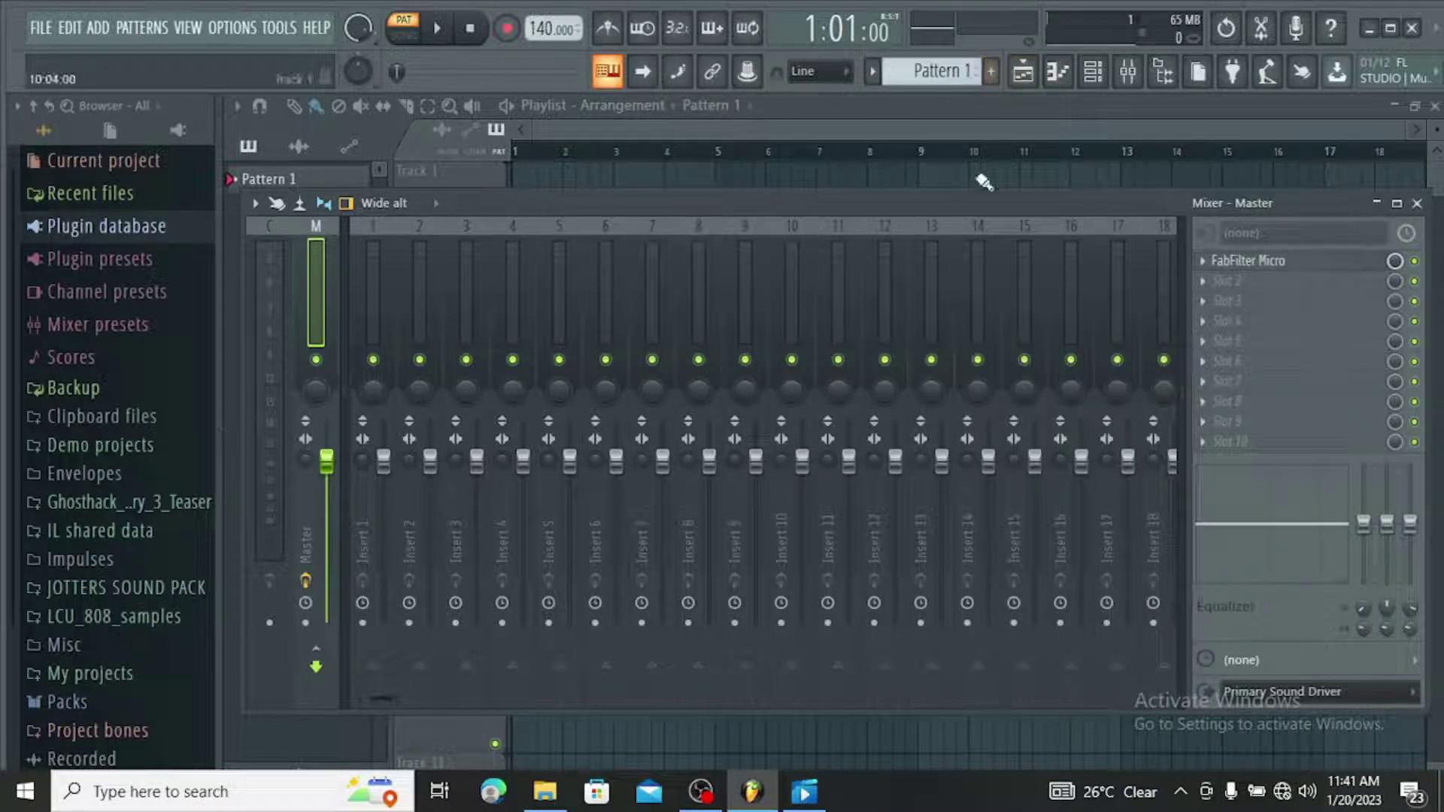
pyautogui.click(1417, 203)
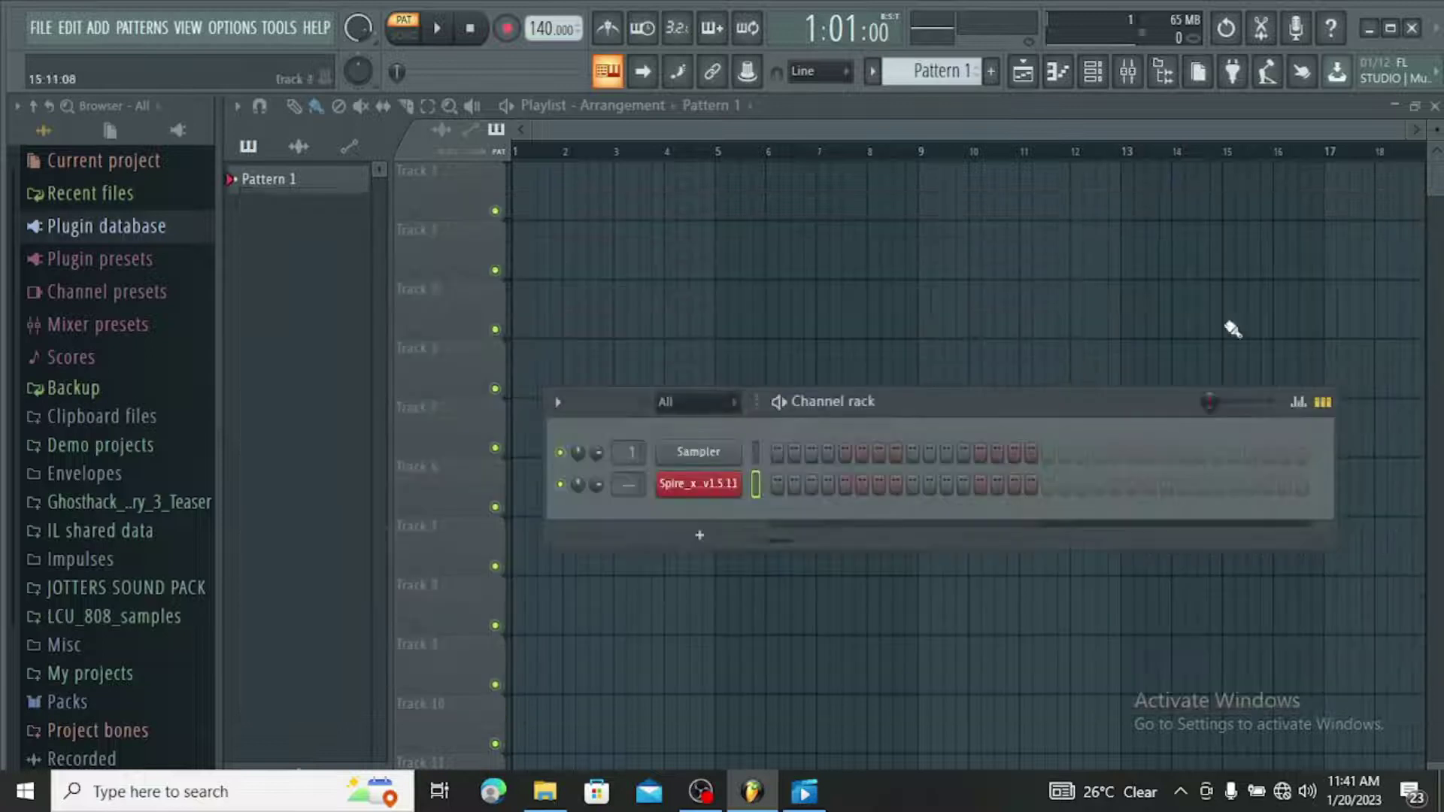
# Check the replacement plugin list for the Spire_x64_v1.5.11 channel in the Channel rack.
pyautogui.rightClick(707, 487)
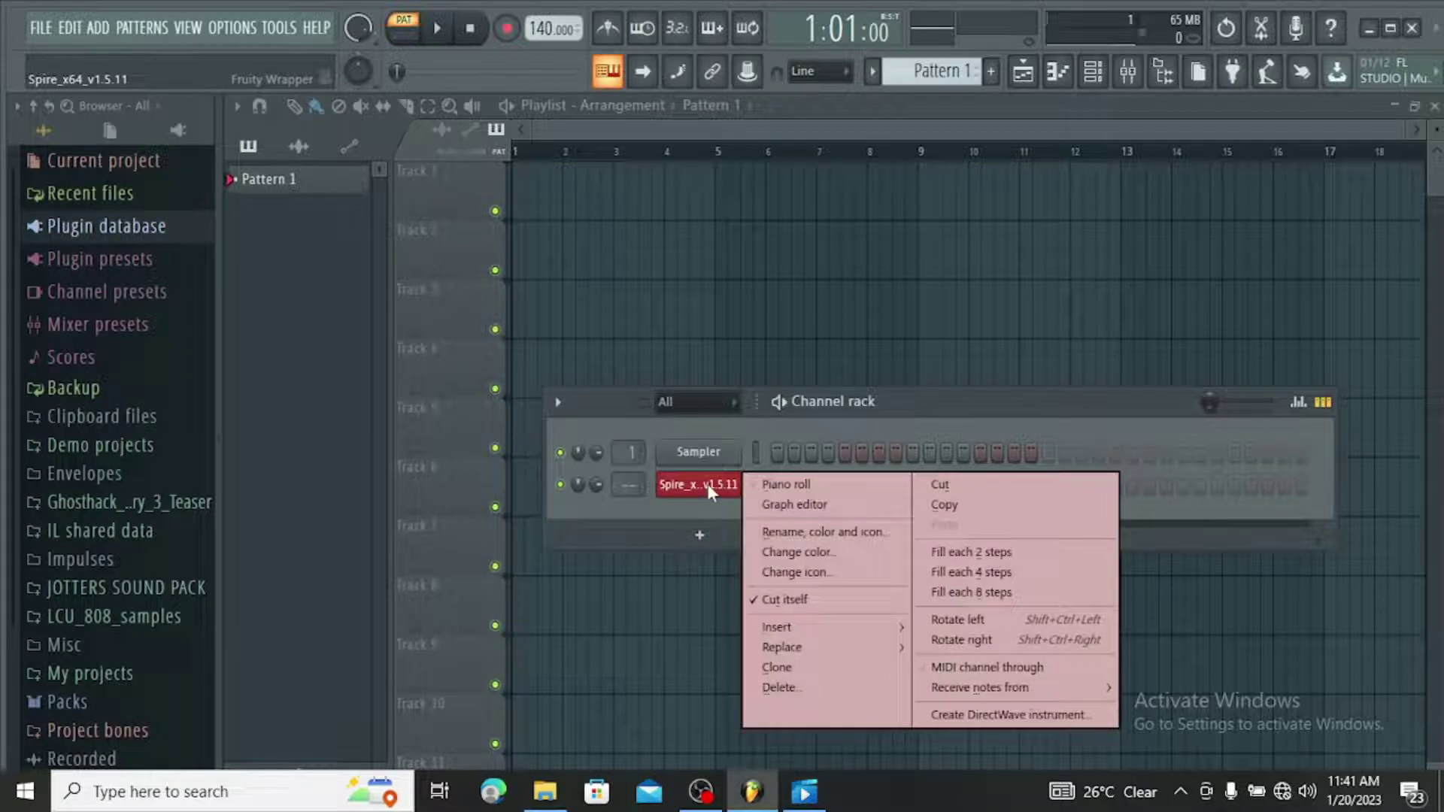
pyautogui.moveTo(815, 646)
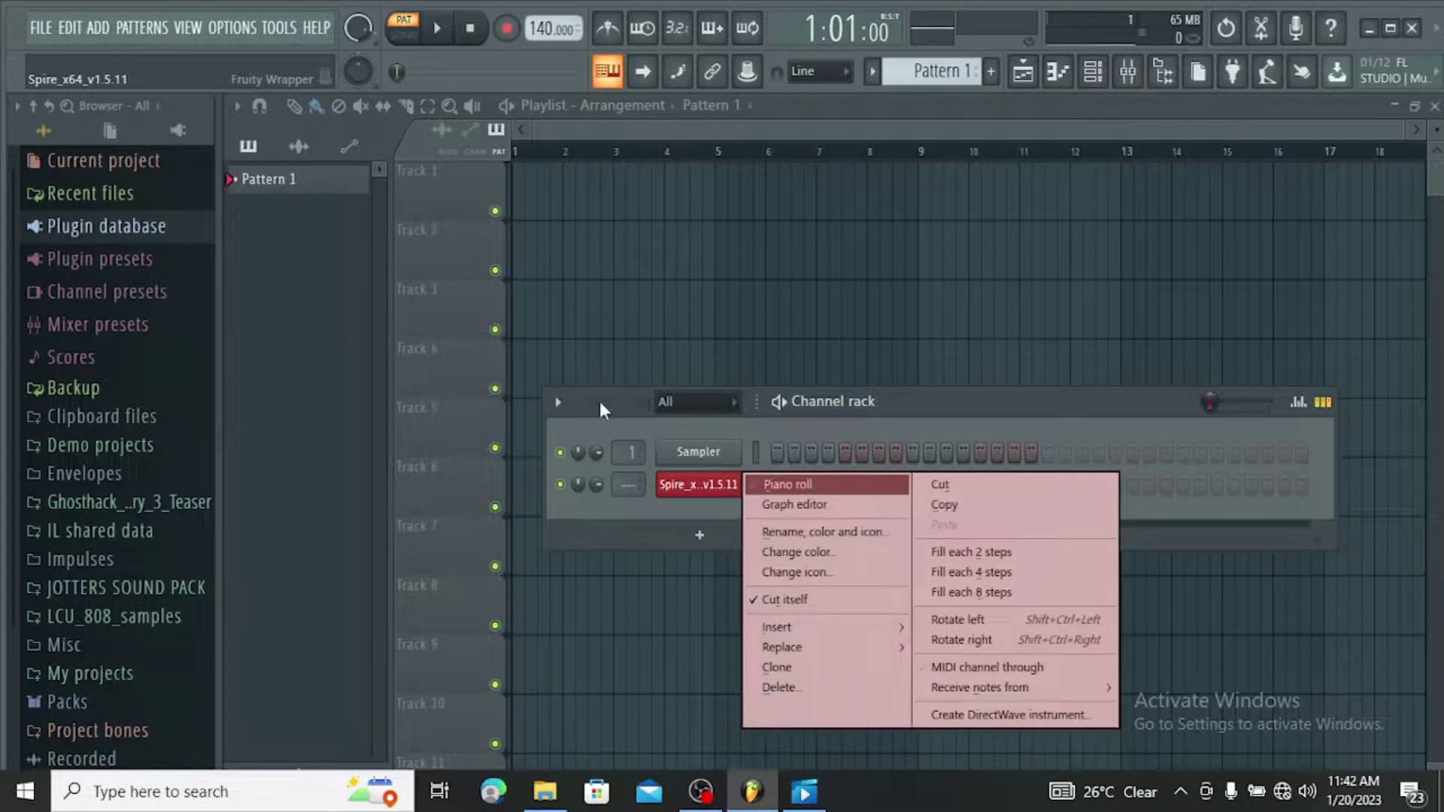
pyautogui.click(605, 400)
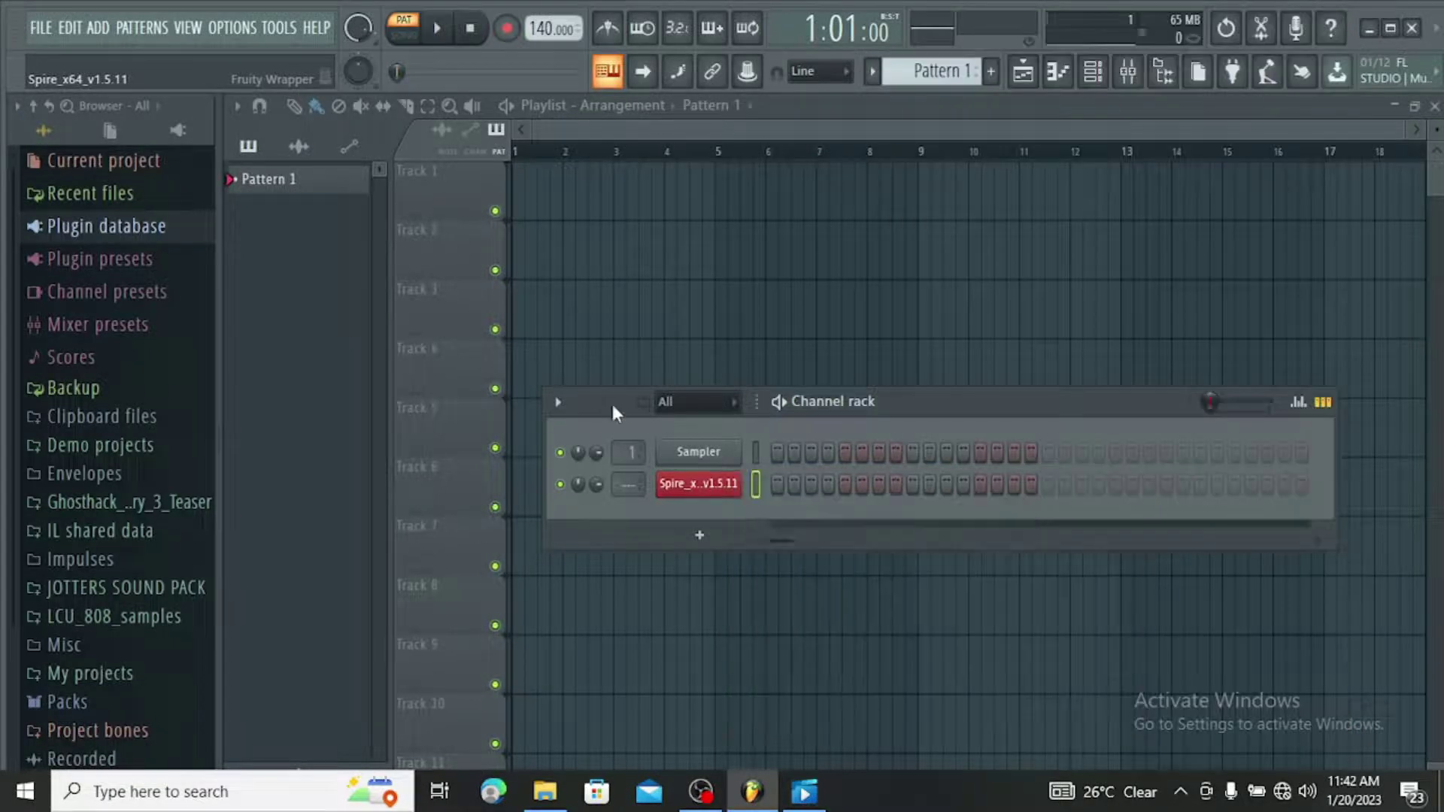
# Open the Plugin database folder from the browser and look through its Generators folder for third-party plugin entries.
pyautogui.rightClick(89, 234)
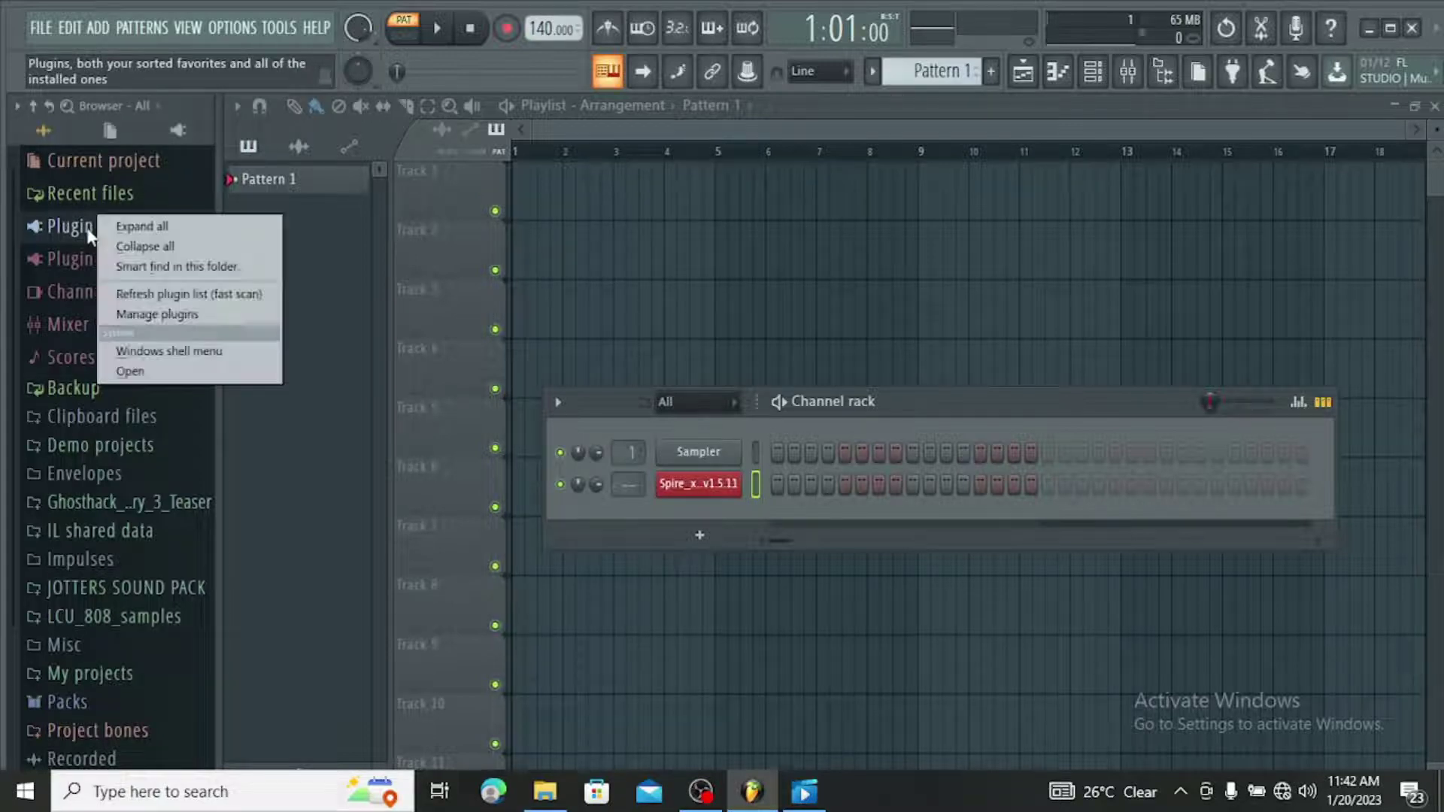
pyautogui.click(154, 373)
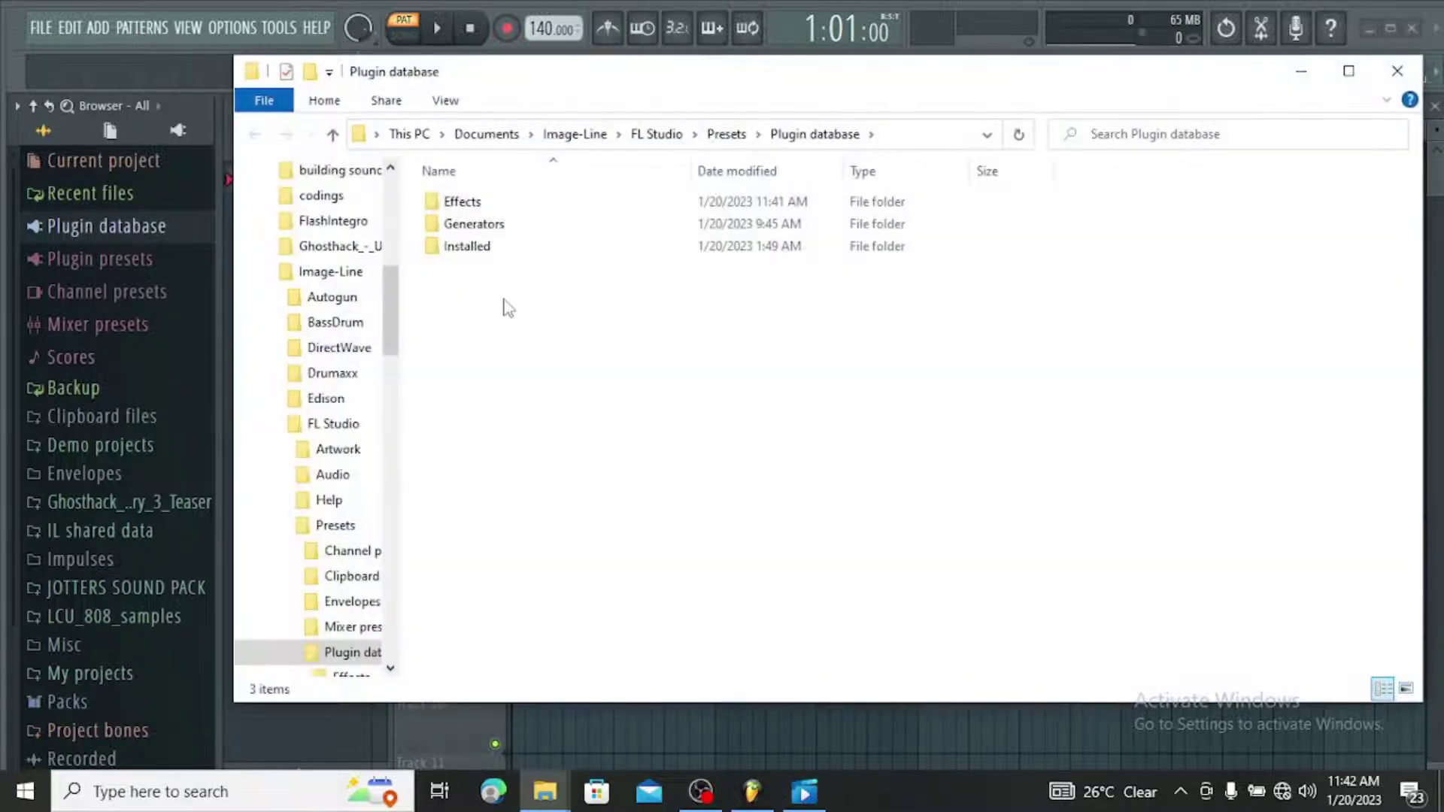
pyautogui.doubleClick(490, 227)
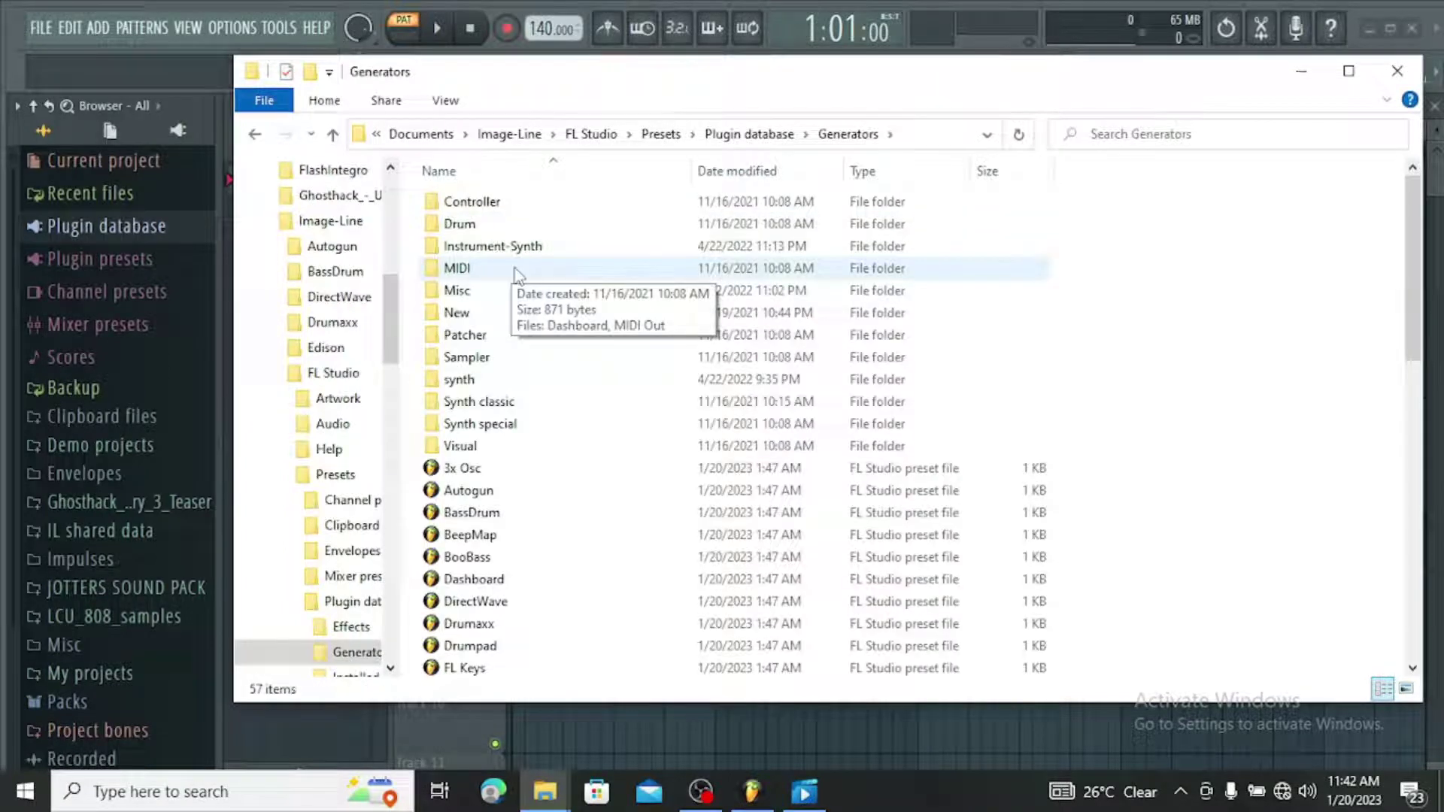
pyautogui.scroll(-4, 519, 278)
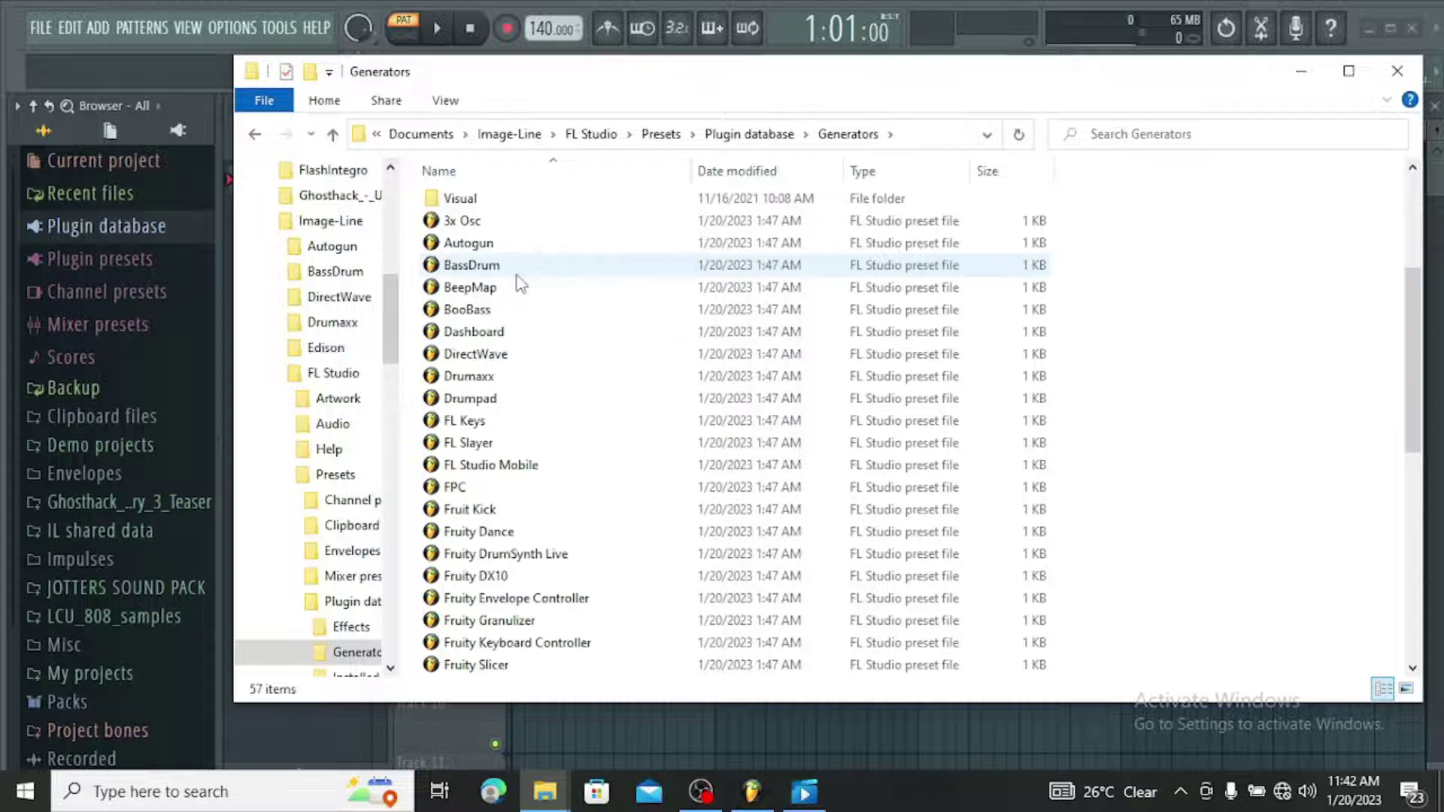
pyautogui.scroll(-3, 519, 284)
pyautogui.scroll(-5, 521, 285)
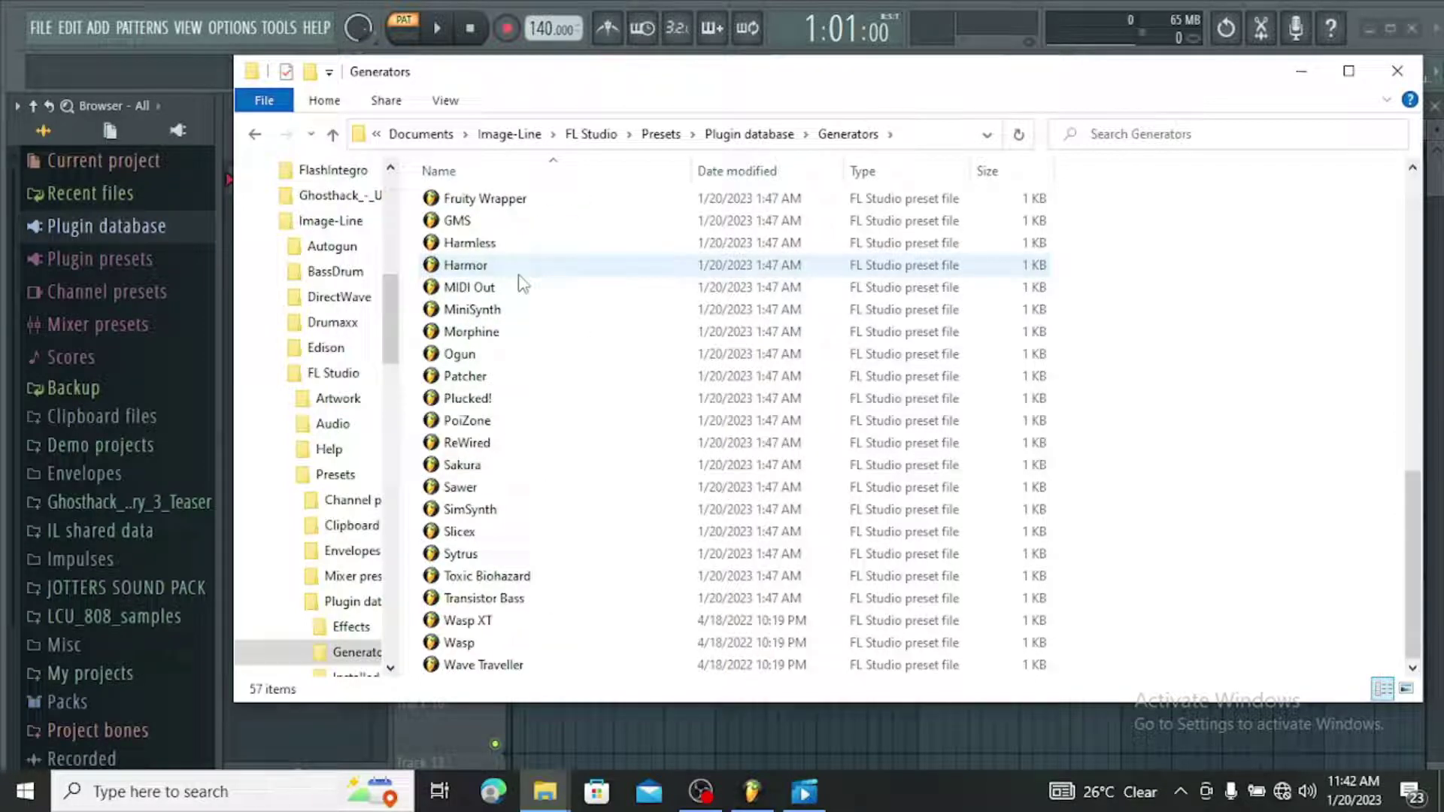
pyautogui.scroll(3, 522, 284)
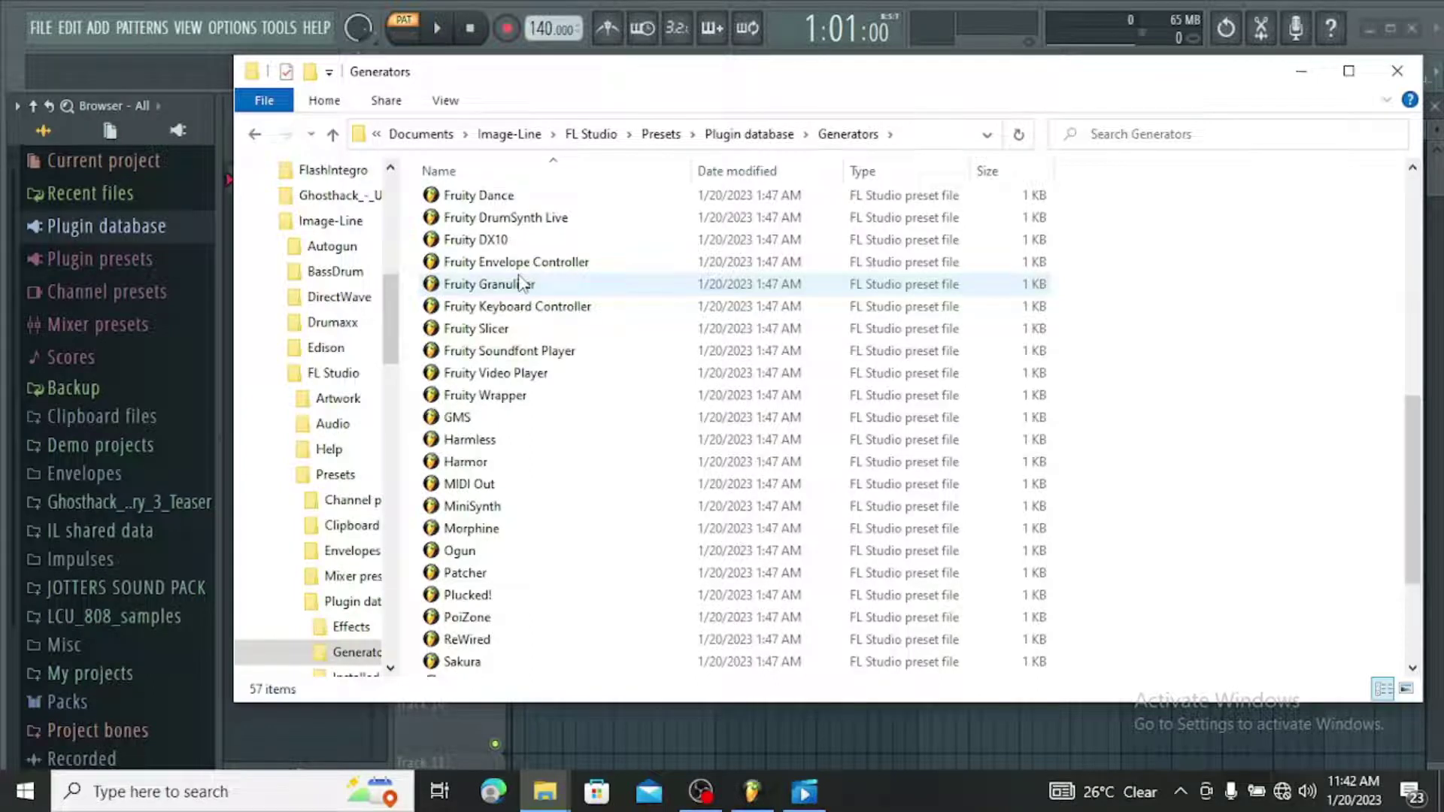
pyautogui.scroll(6, 521, 284)
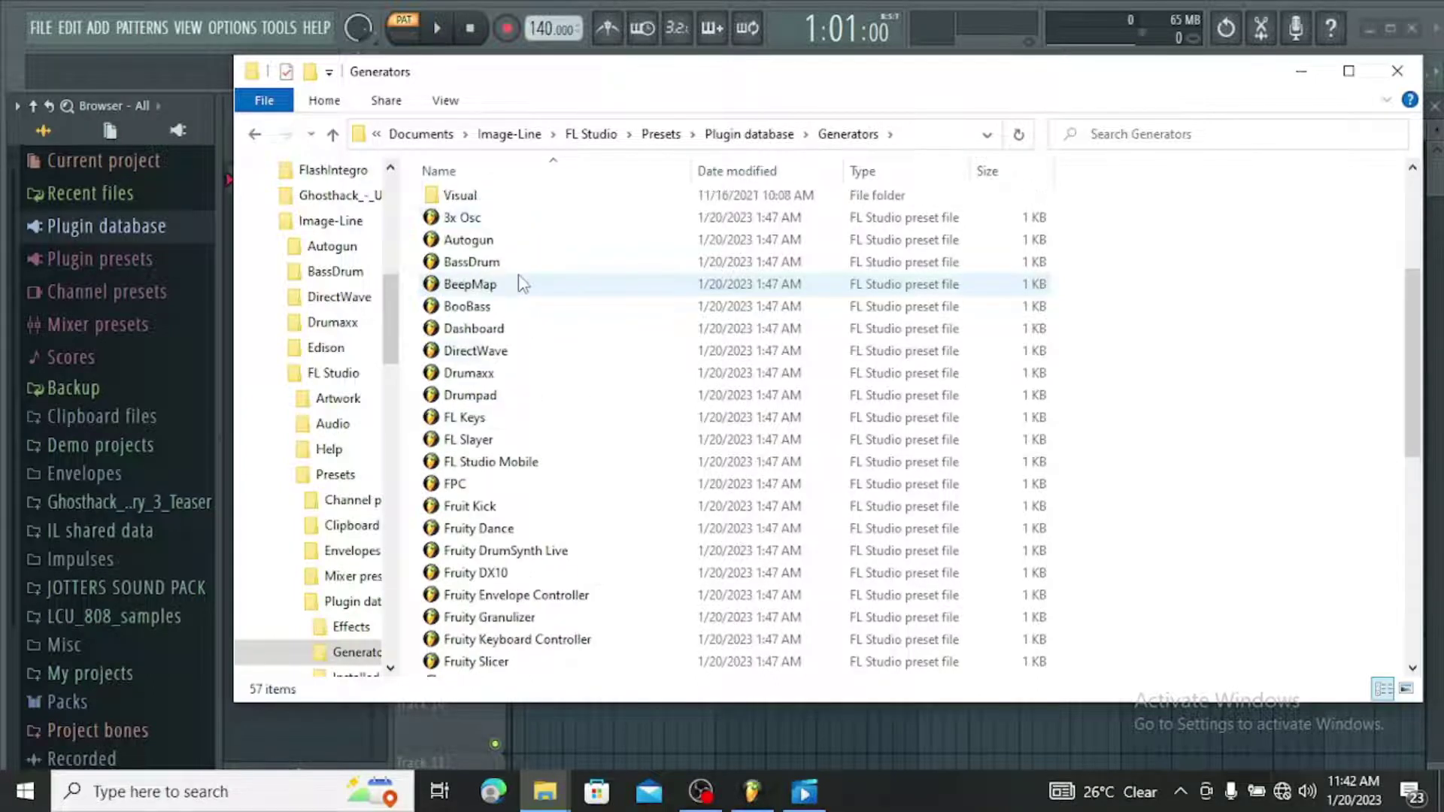
pyautogui.scroll(2, 521, 284)
# Check the preset files inside the Instrument-Synth generator folder, and delete the whole folder.
pyautogui.click(515, 201)
pyautogui.doubleClick(516, 198)
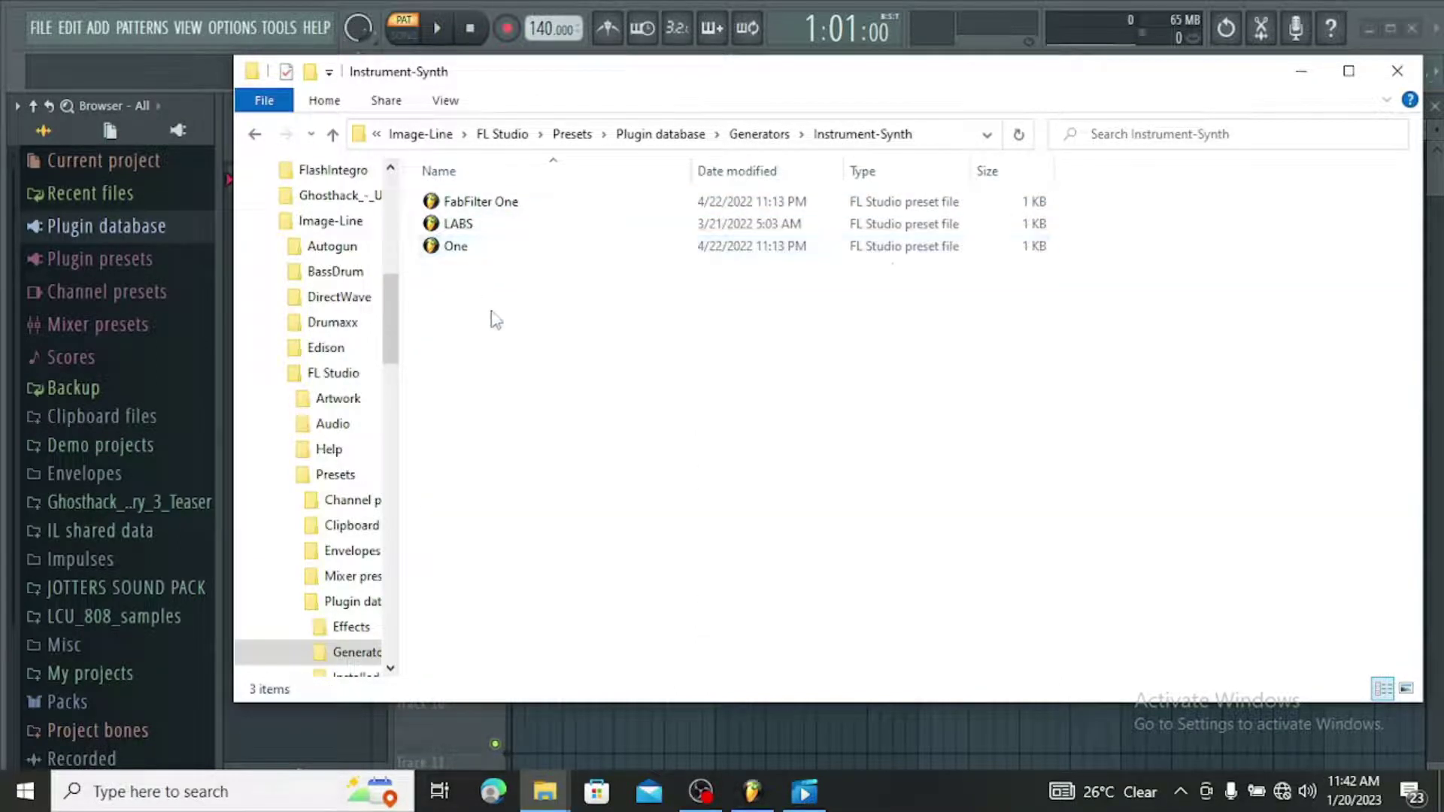
pyautogui.click(333, 135)
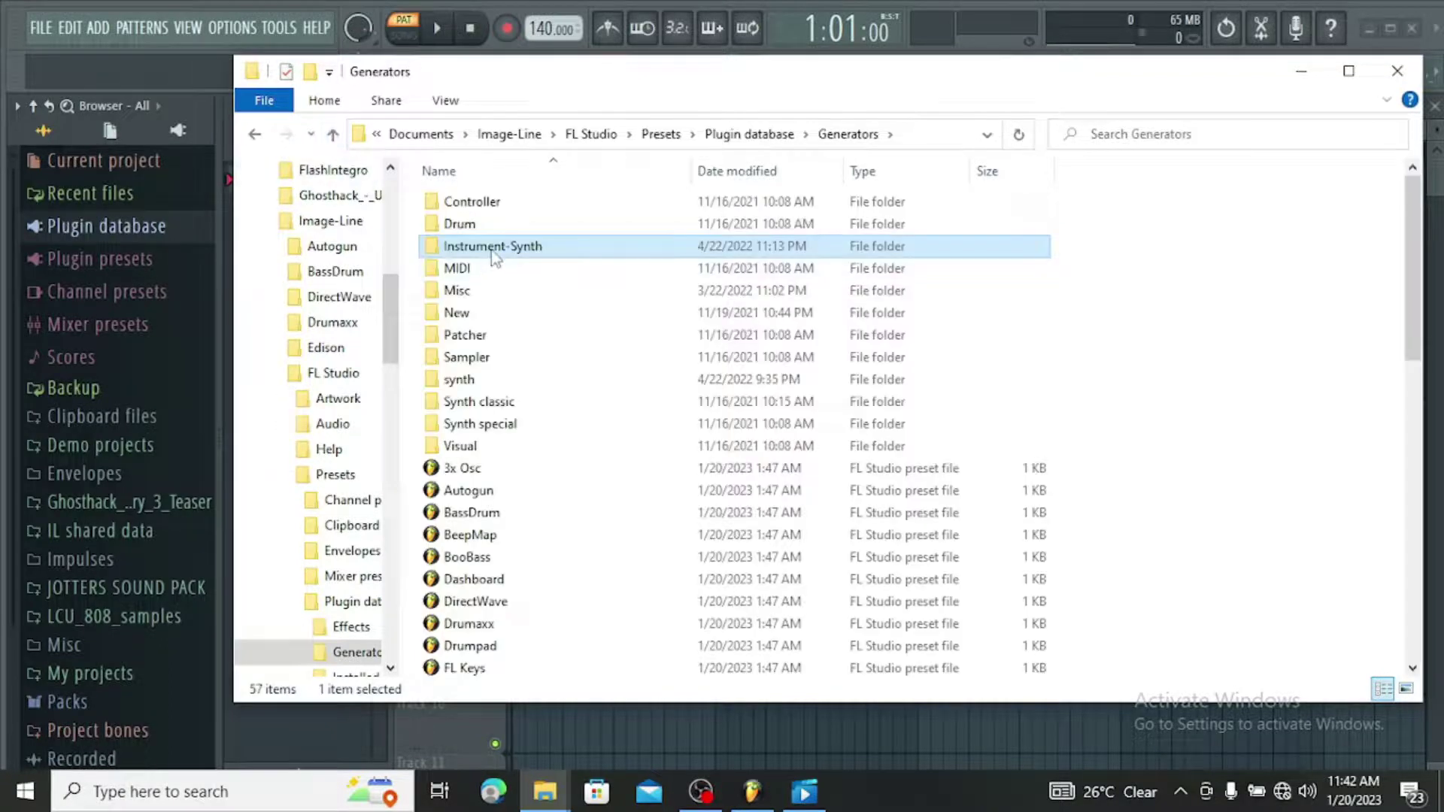
pyautogui.rightClick(492, 248)
pyautogui.click(590, 673)
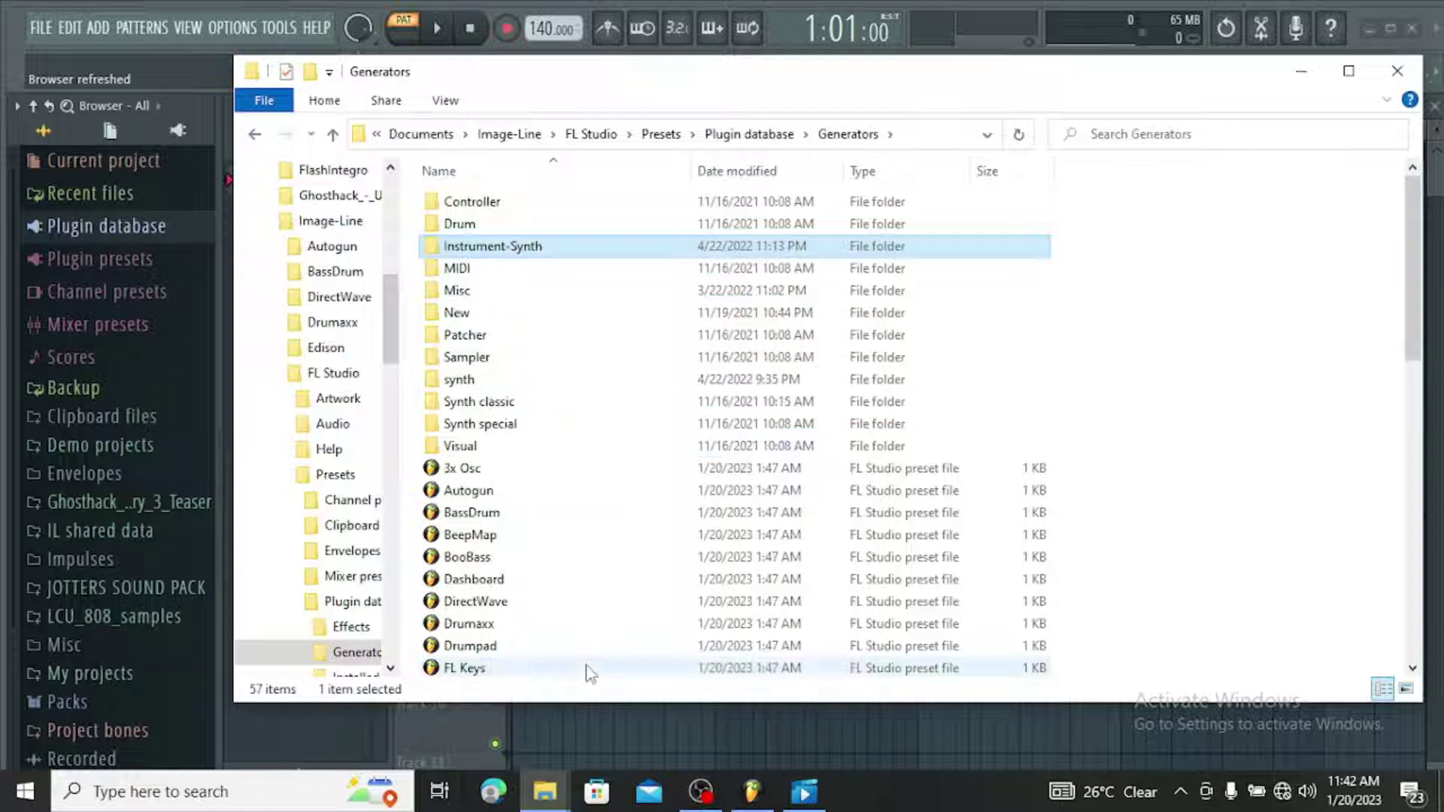
# Check the New, Drum, Misc and Sampler generator folders for third-party plugin presets.
pyautogui.doubleClick(472, 293)
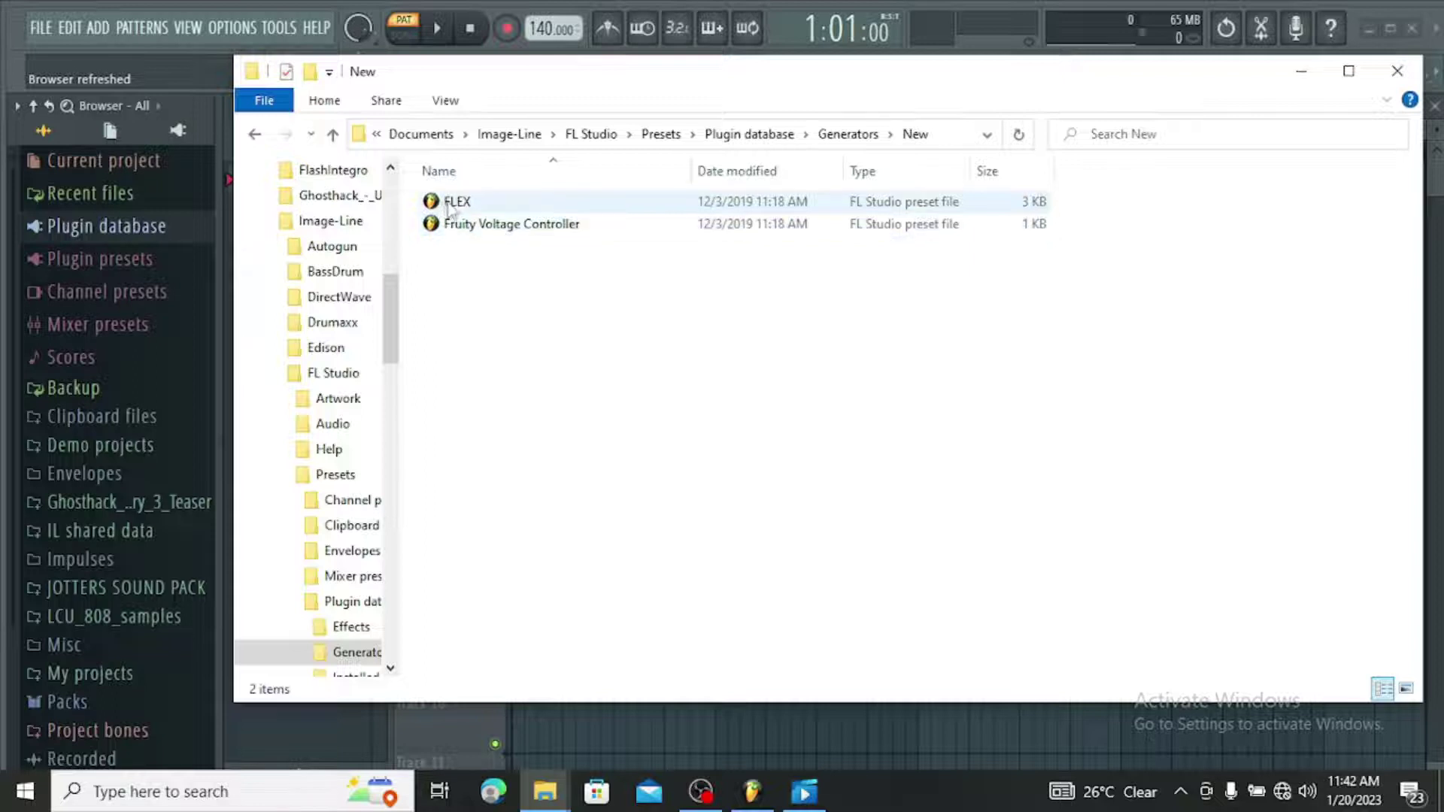
pyautogui.click(331, 136)
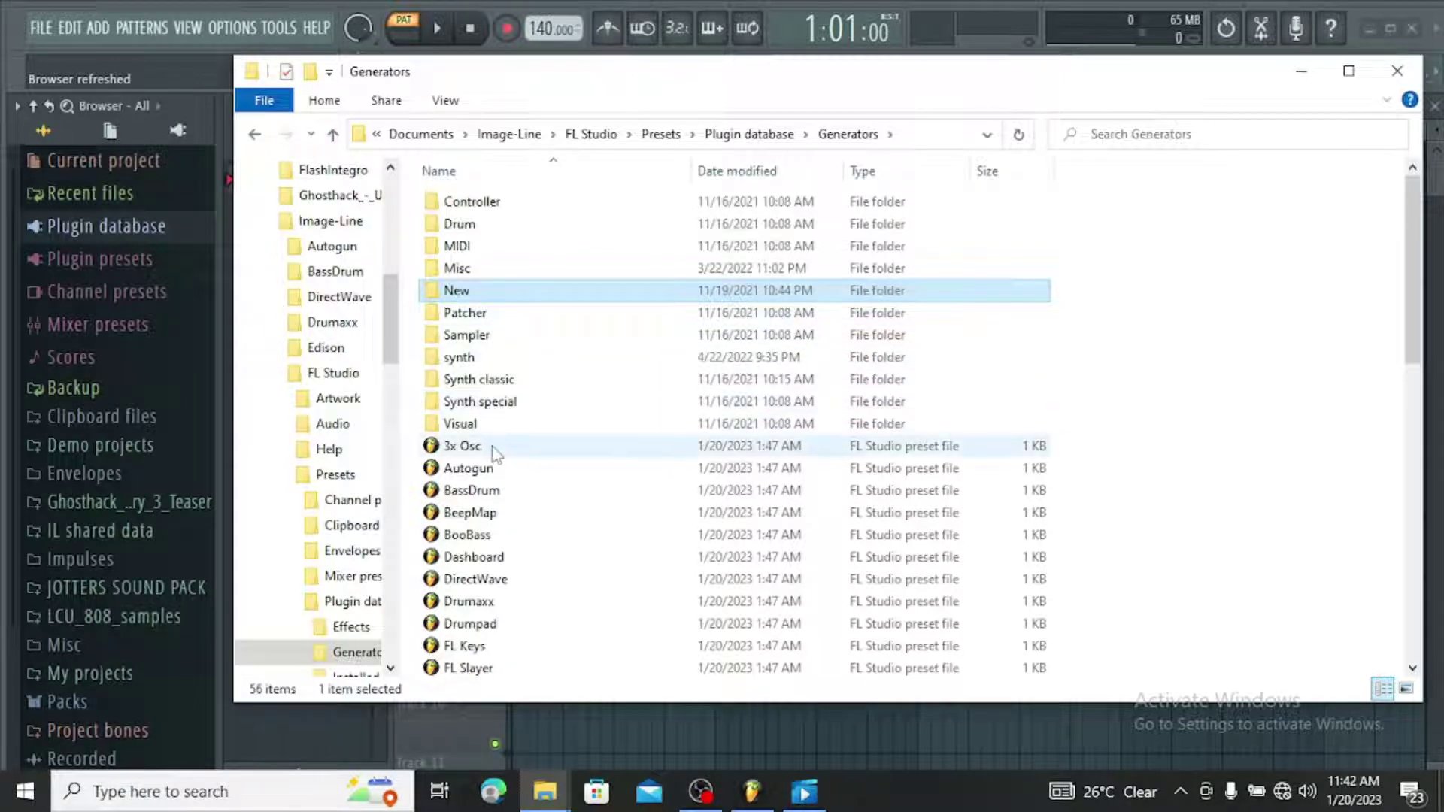
pyautogui.click(471, 227)
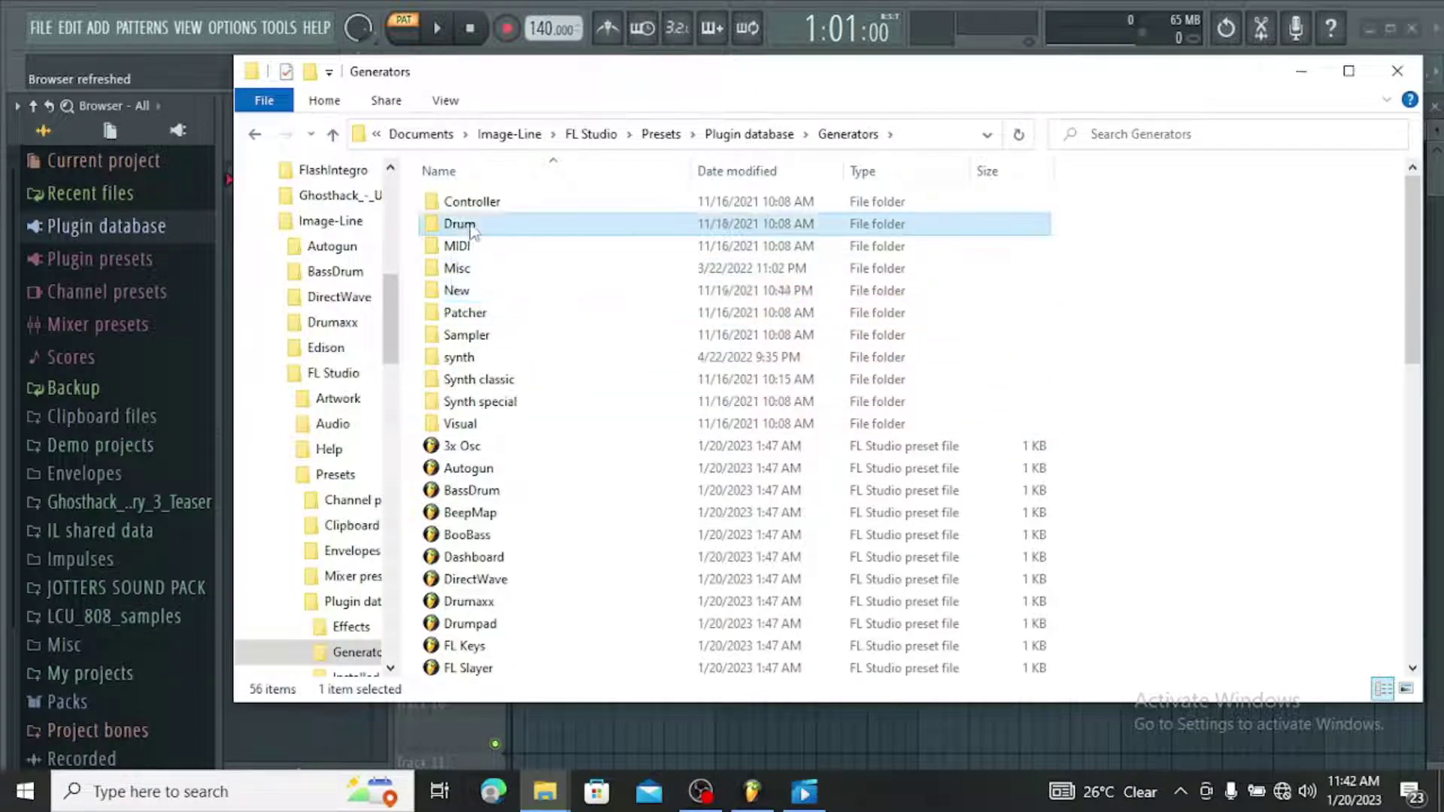
pyautogui.doubleClick(471, 226)
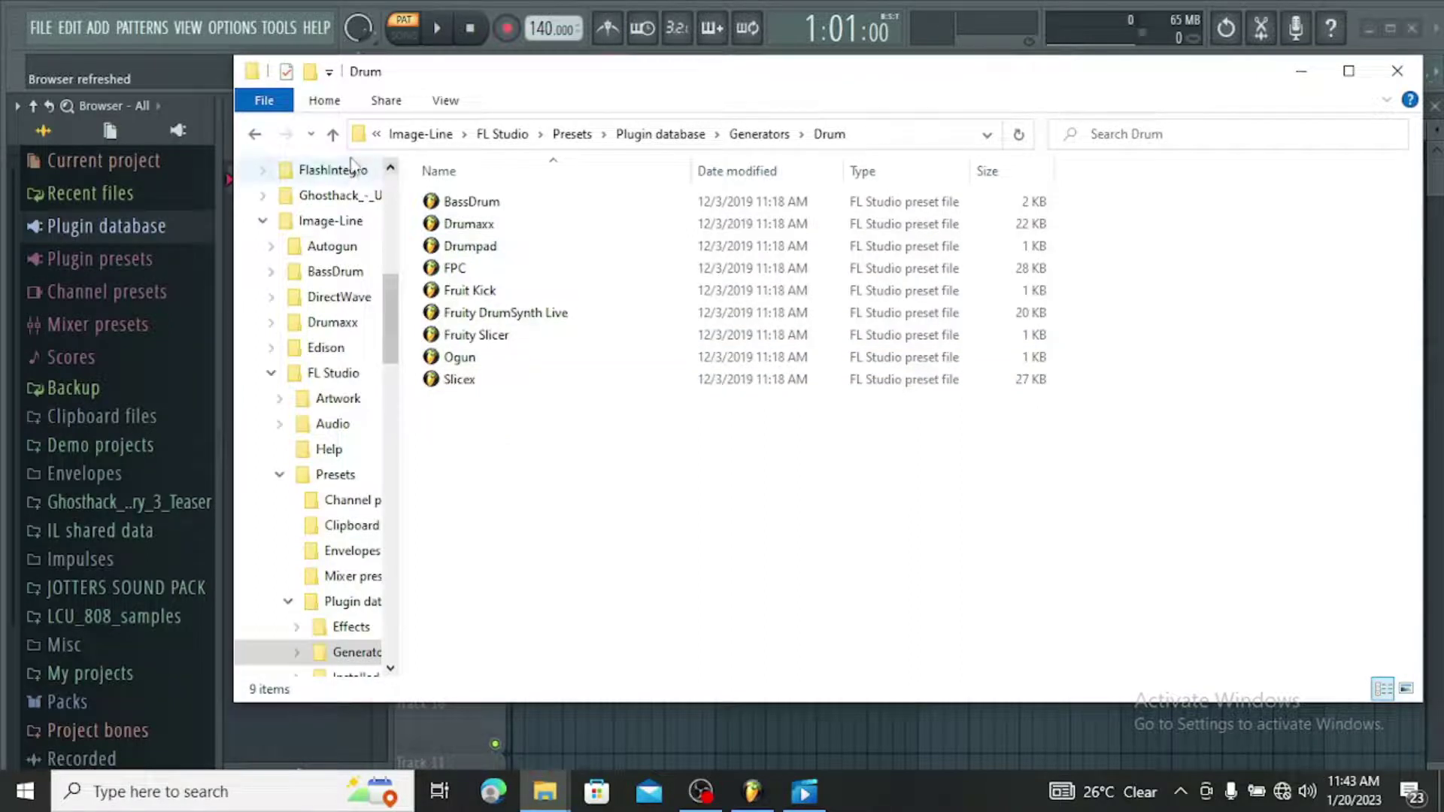
pyautogui.click(333, 134)
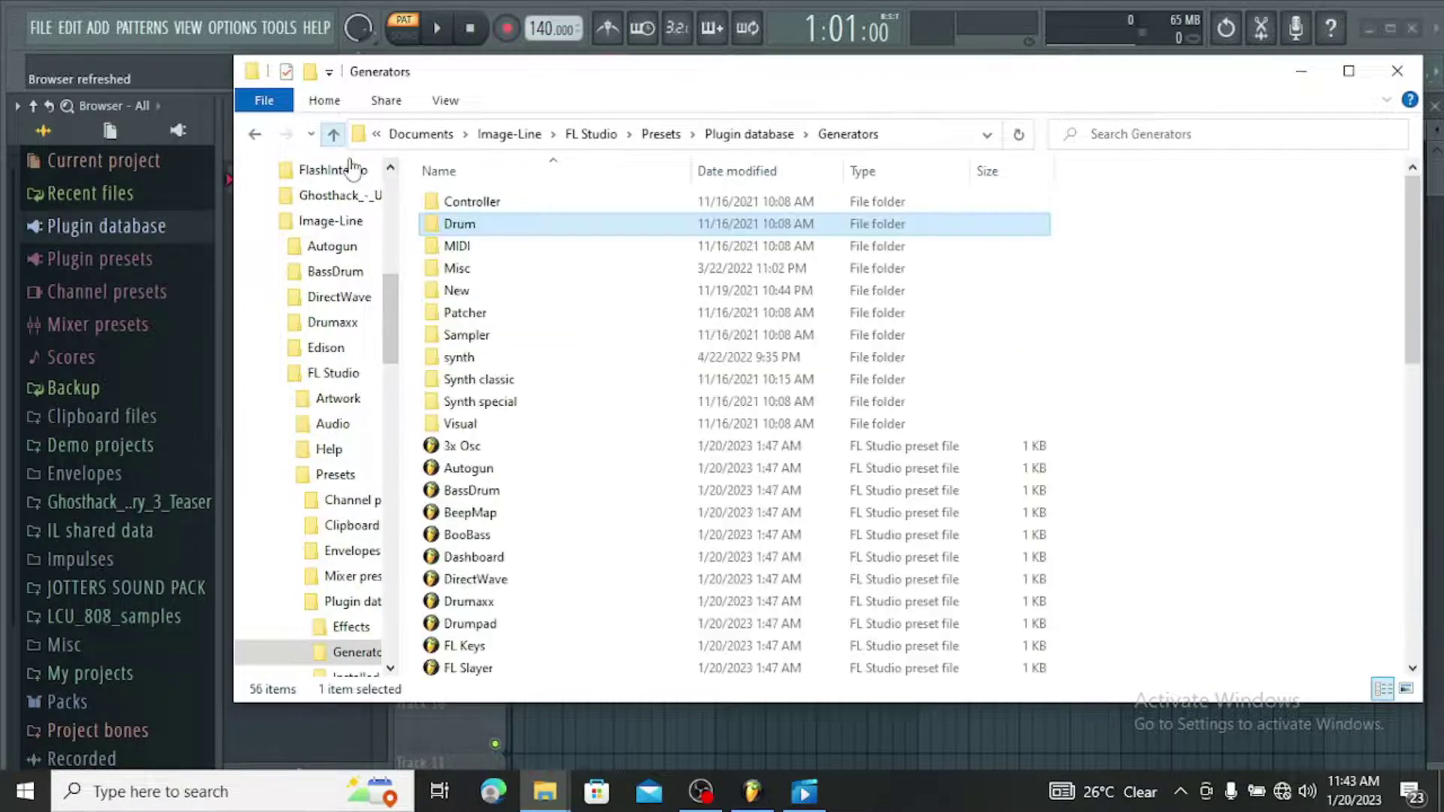
pyautogui.click(489, 274)
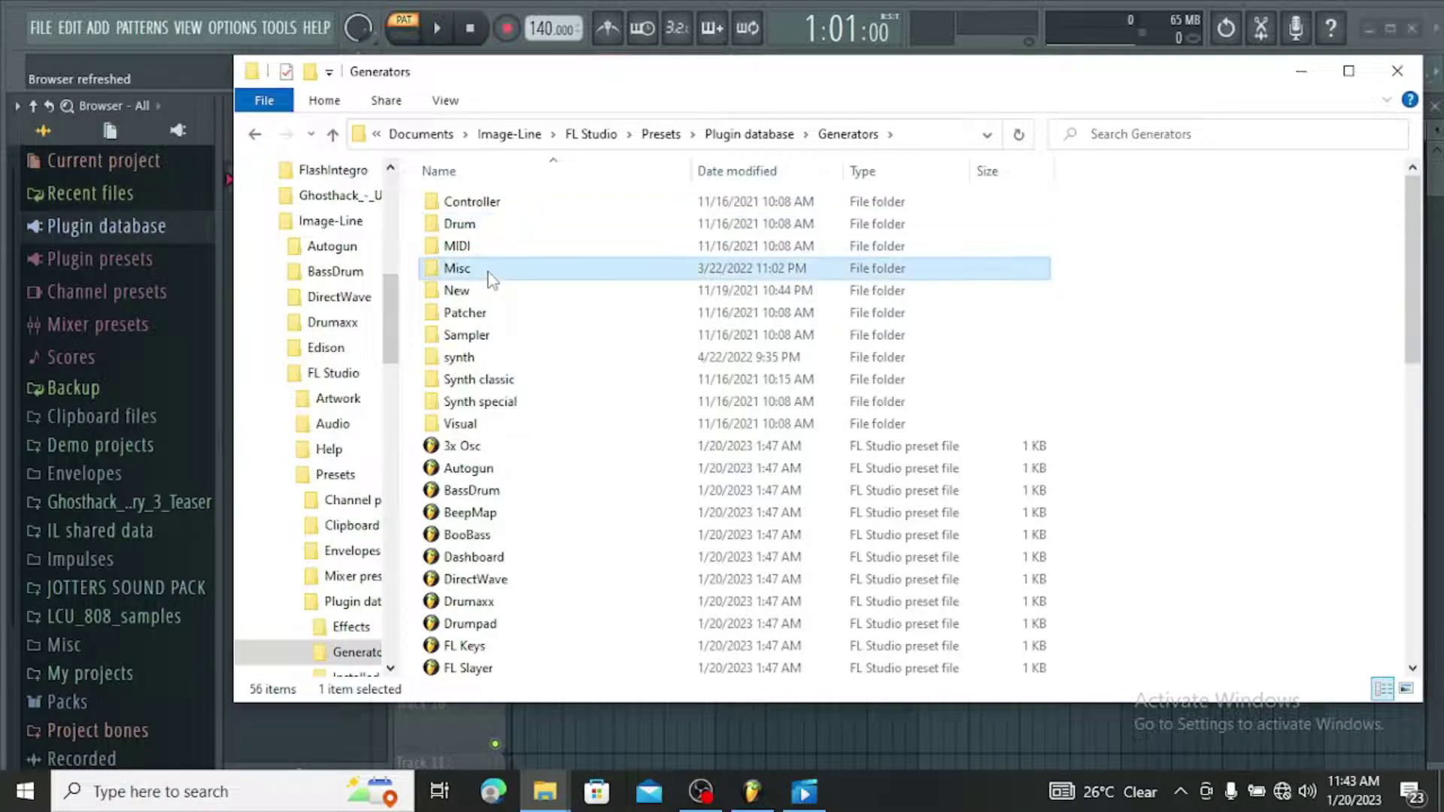
pyautogui.click(489, 272)
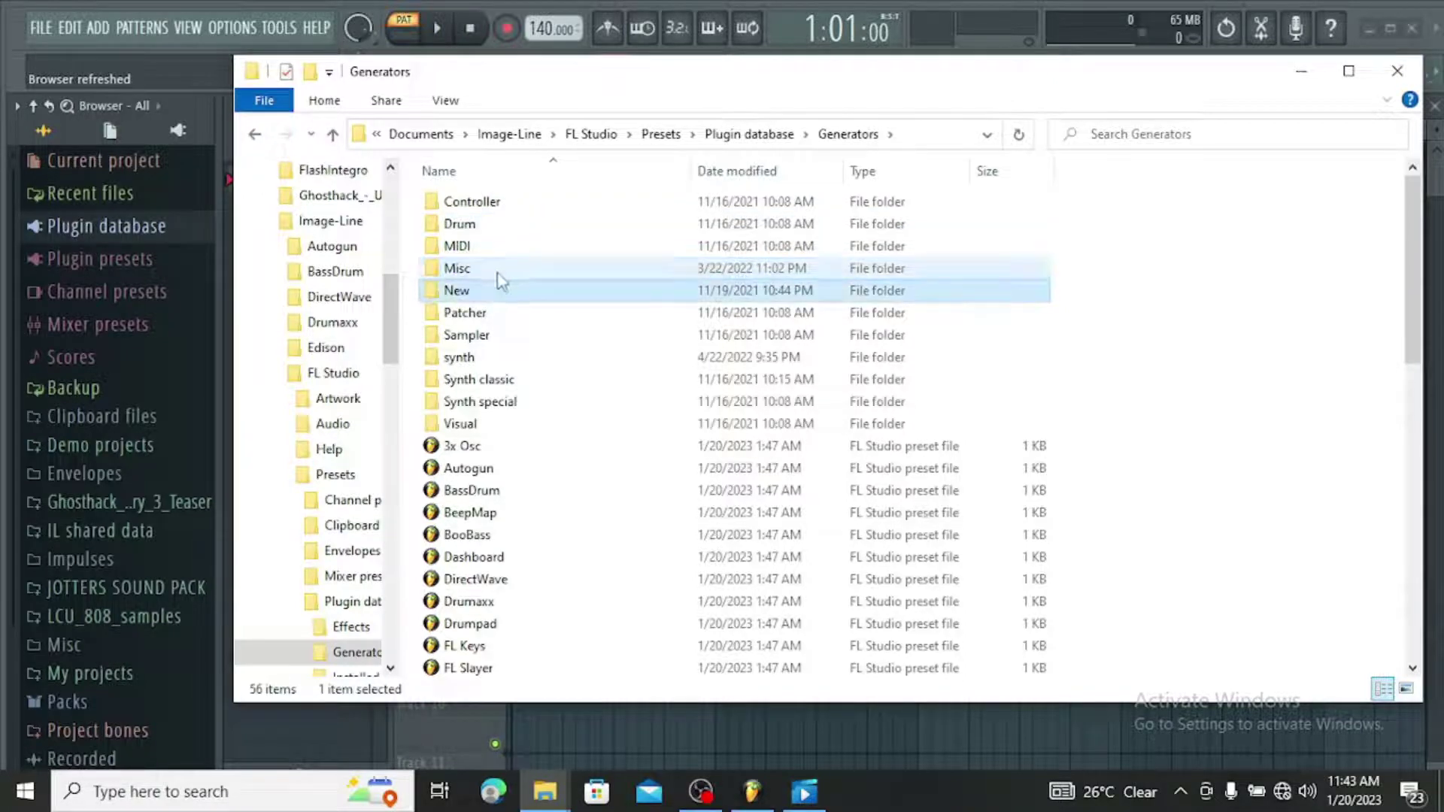
pyautogui.doubleClick(493, 270)
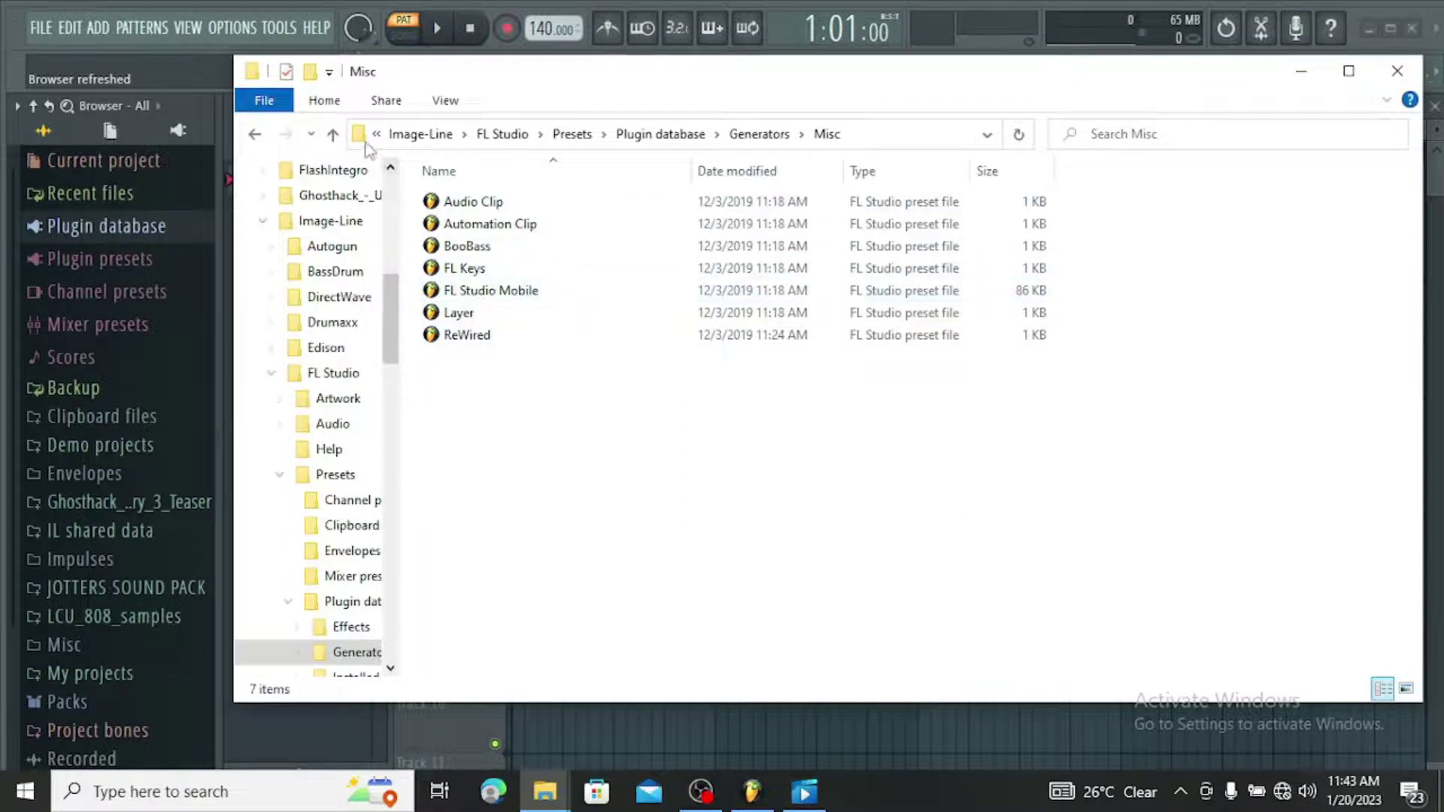
pyautogui.click(333, 134)
pyautogui.doubleClick(458, 291)
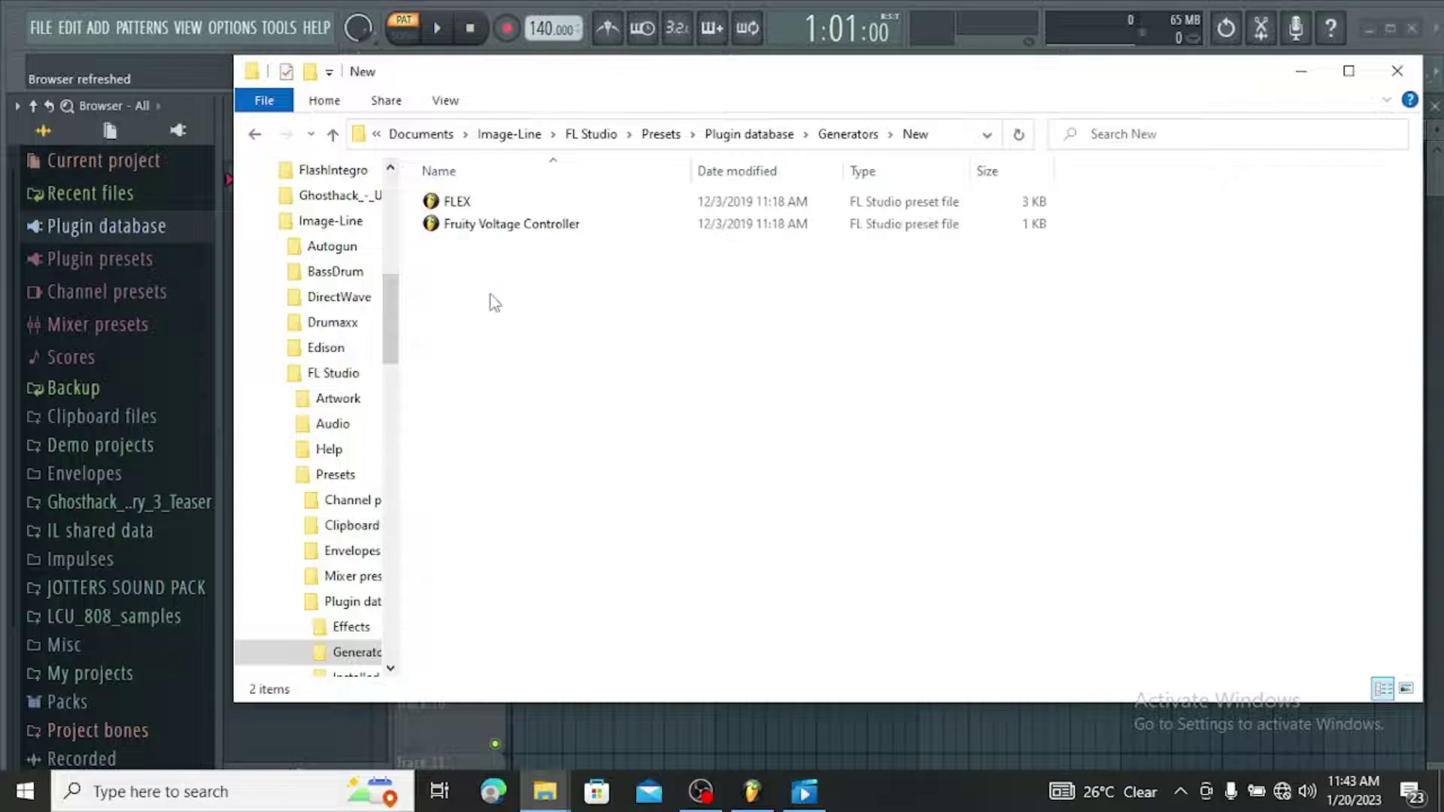
pyautogui.click(333, 135)
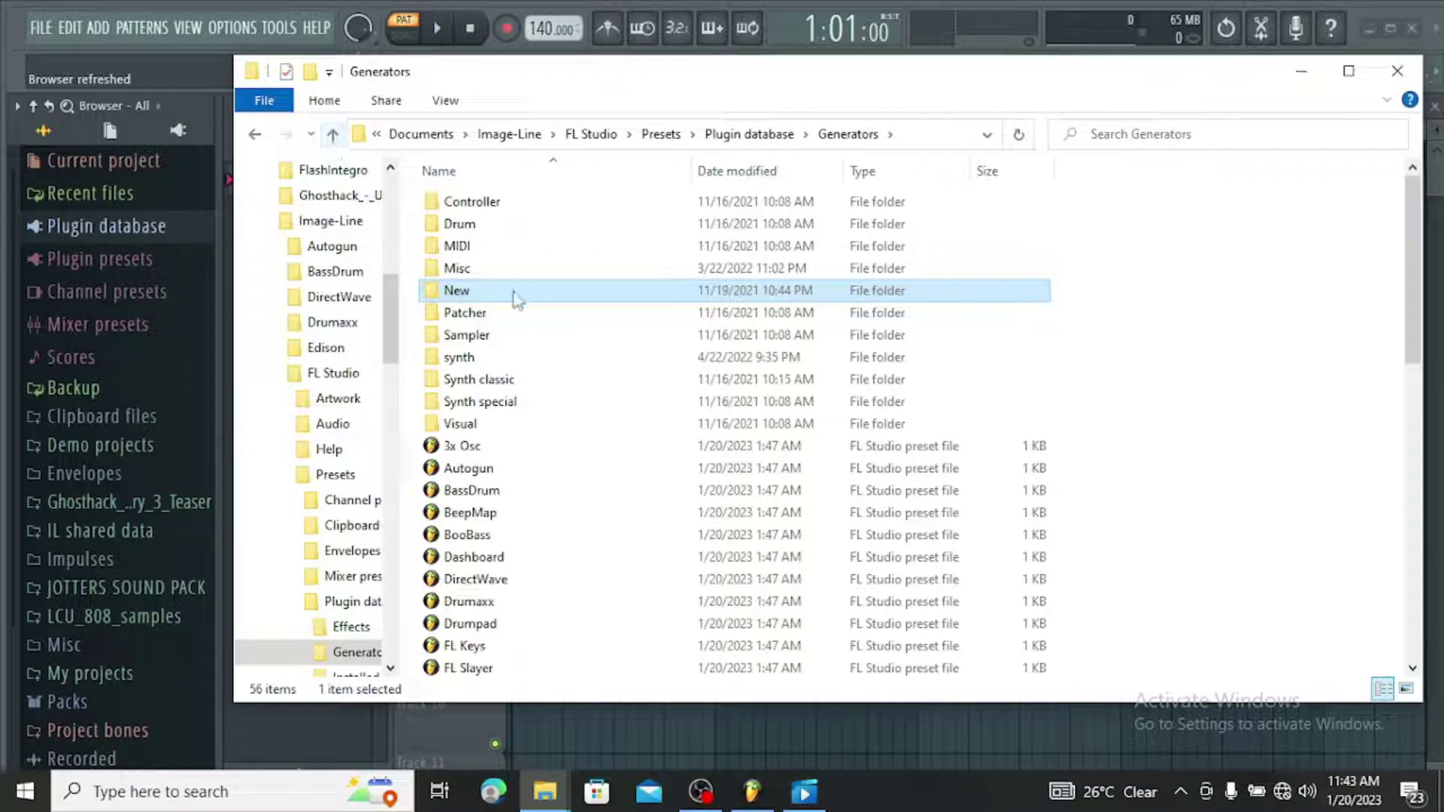
pyautogui.doubleClick(502, 342)
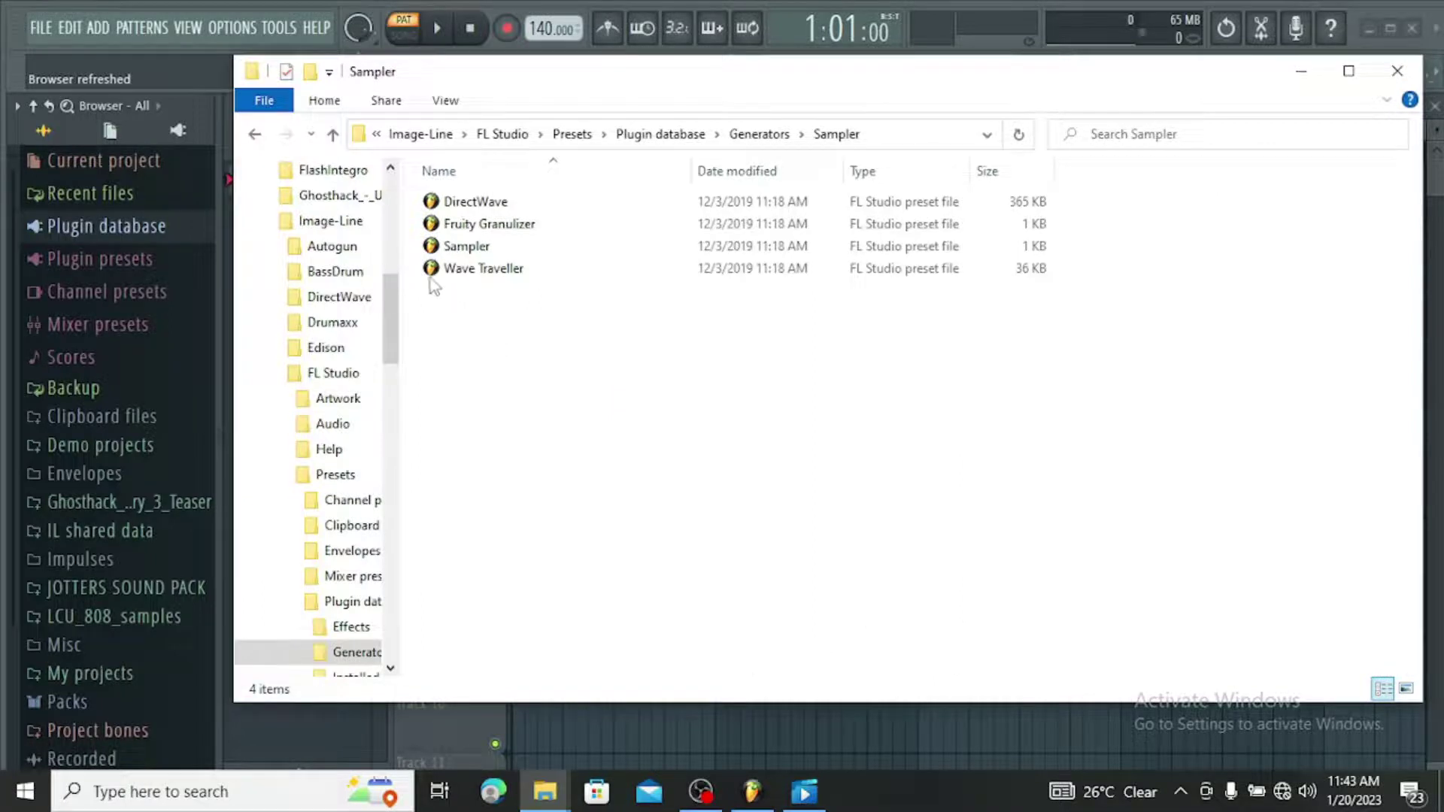
pyautogui.click(332, 134)
# Delete the NeuroBot, Purity, Purity_2, Serum and Spire_x64_v1.5.11 preset files together from the synth generator folder.
pyautogui.doubleClick(484, 362)
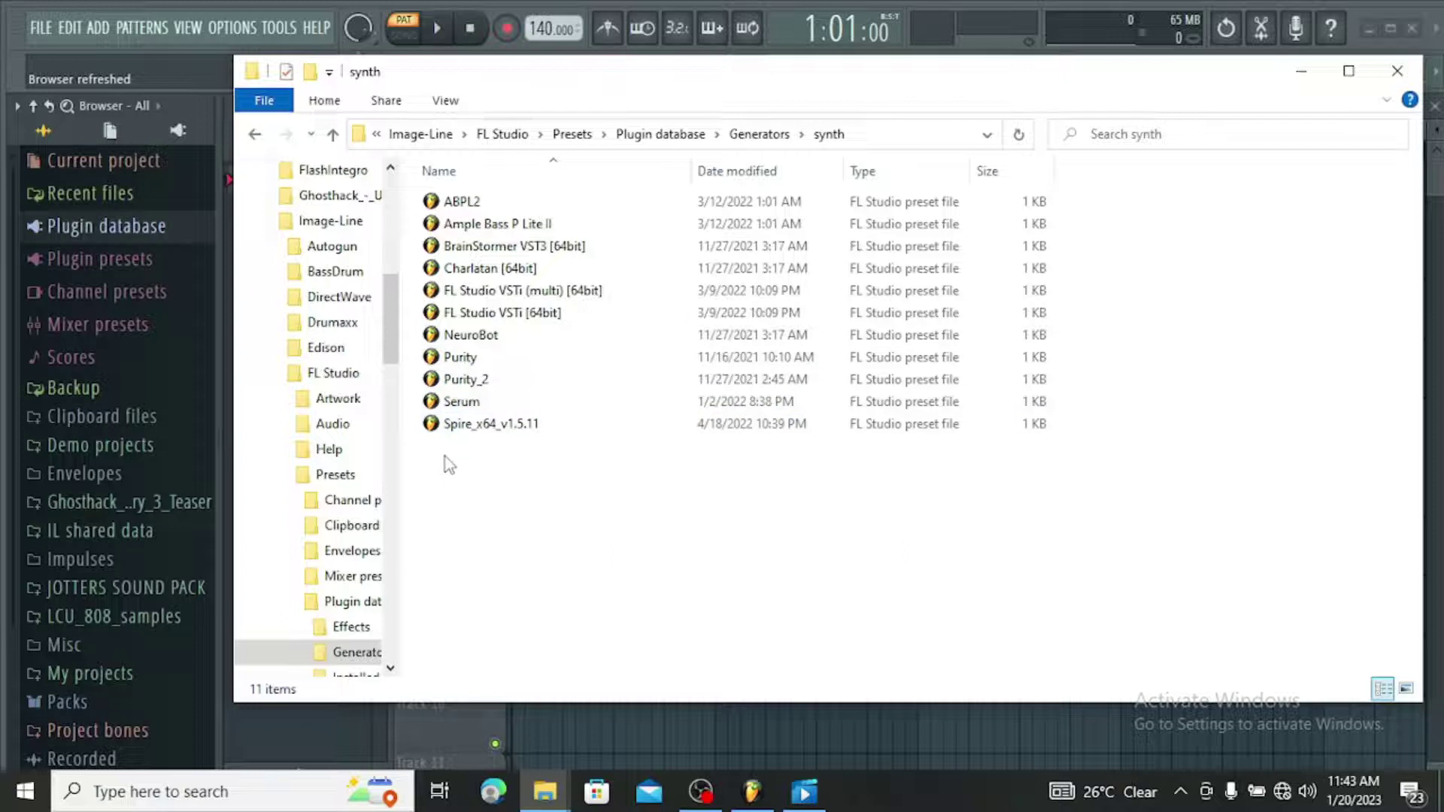
pyautogui.moveTo(449, 465); pyautogui.dragTo(475, 363)
pyautogui.moveTo(465, 460); pyautogui.dragTo(459, 334)
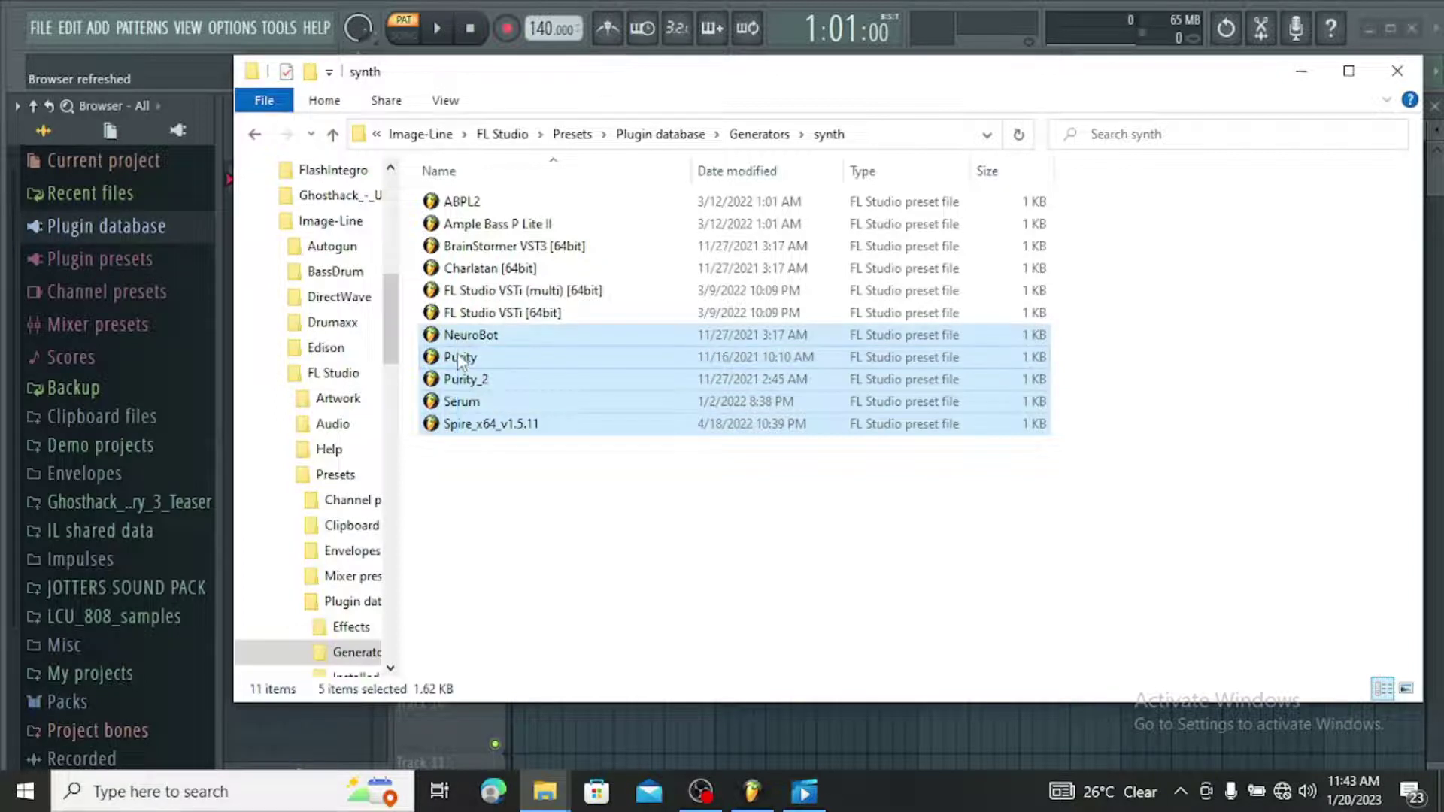
pyautogui.rightClick(456, 355)
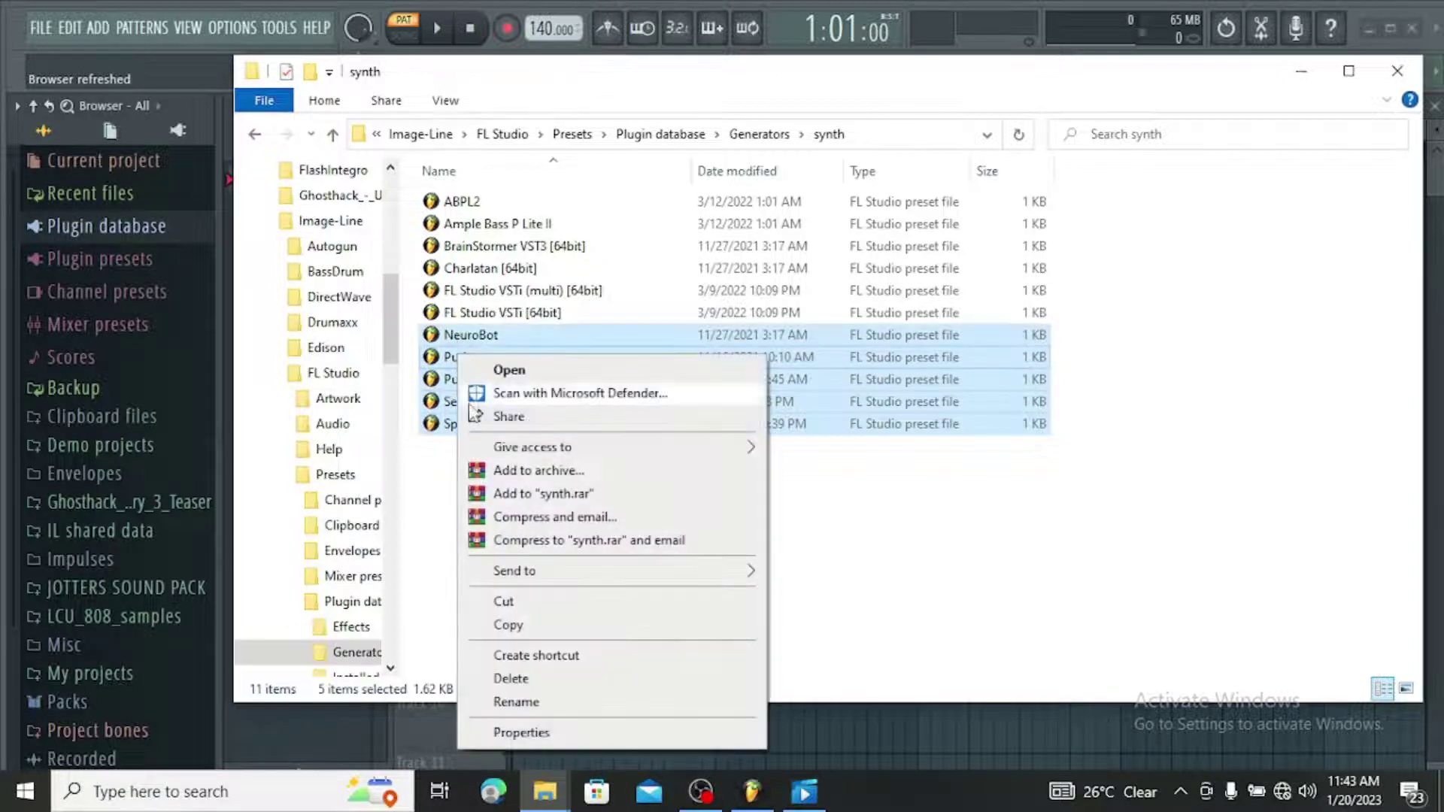
pyautogui.click(543, 677)
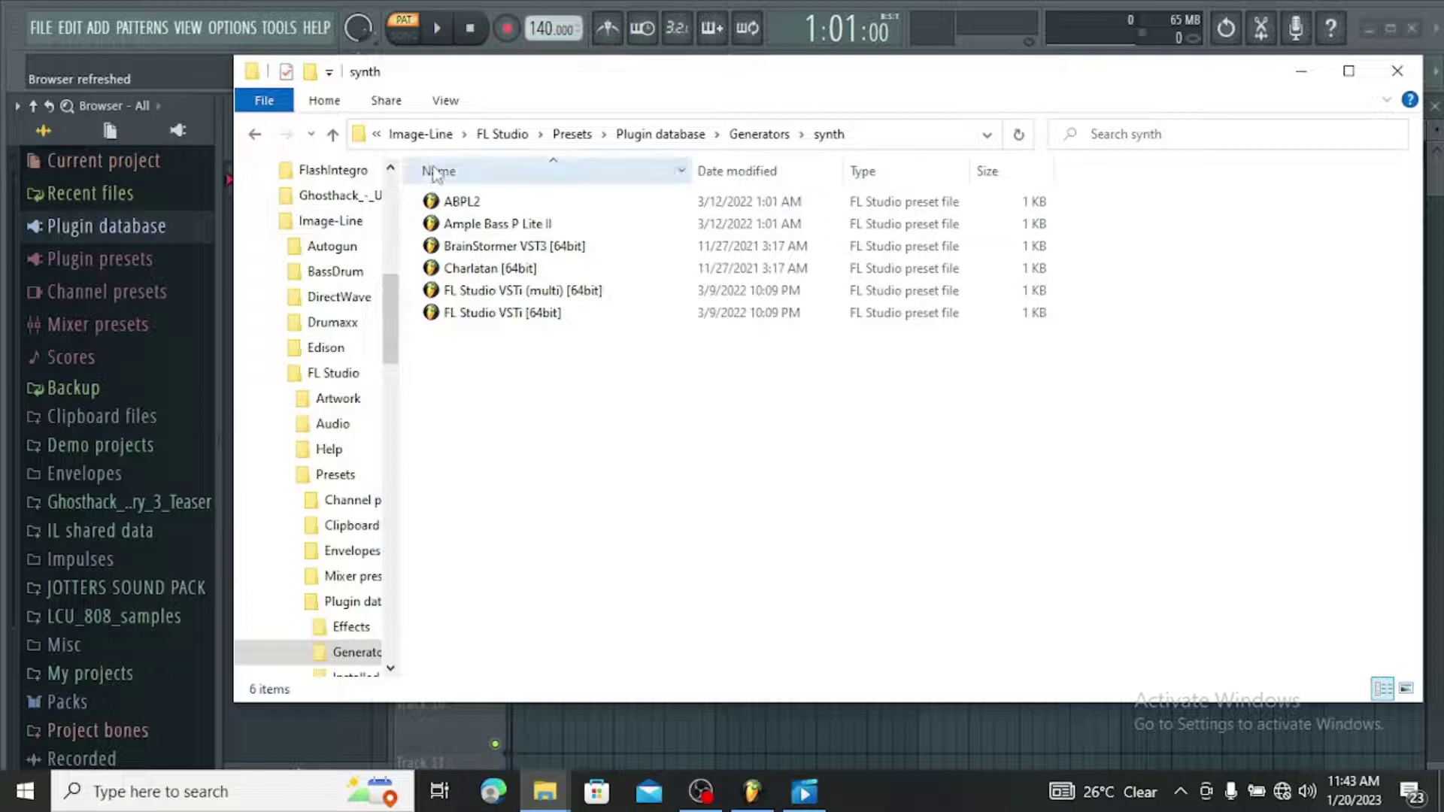
# Delete the ABPL2, Ample Bass P Lite II, BrainStormer VST3 [64bit] and Charlatan [64bit] preset files one by one.
pyautogui.rightClick(447, 199)
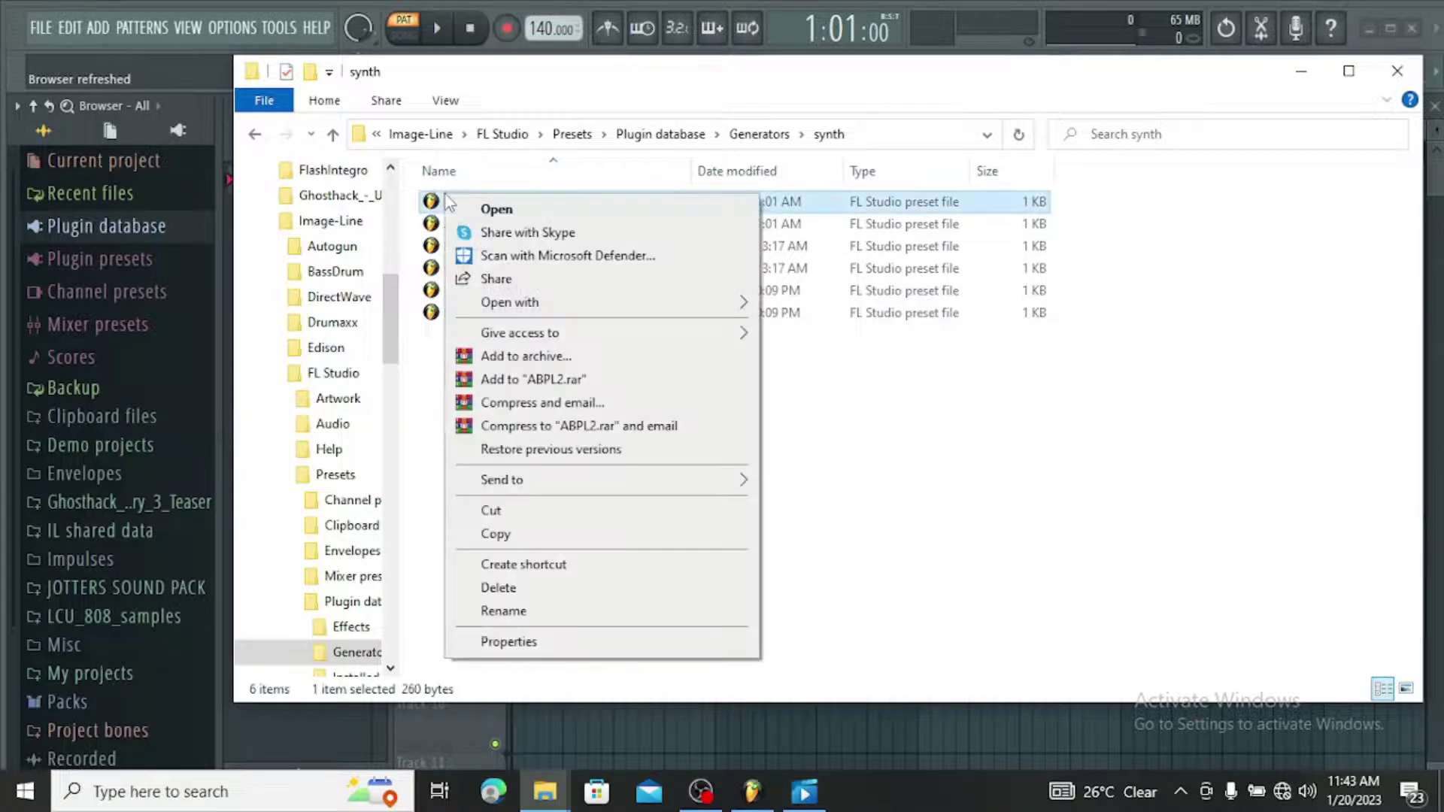
pyautogui.click(498, 587)
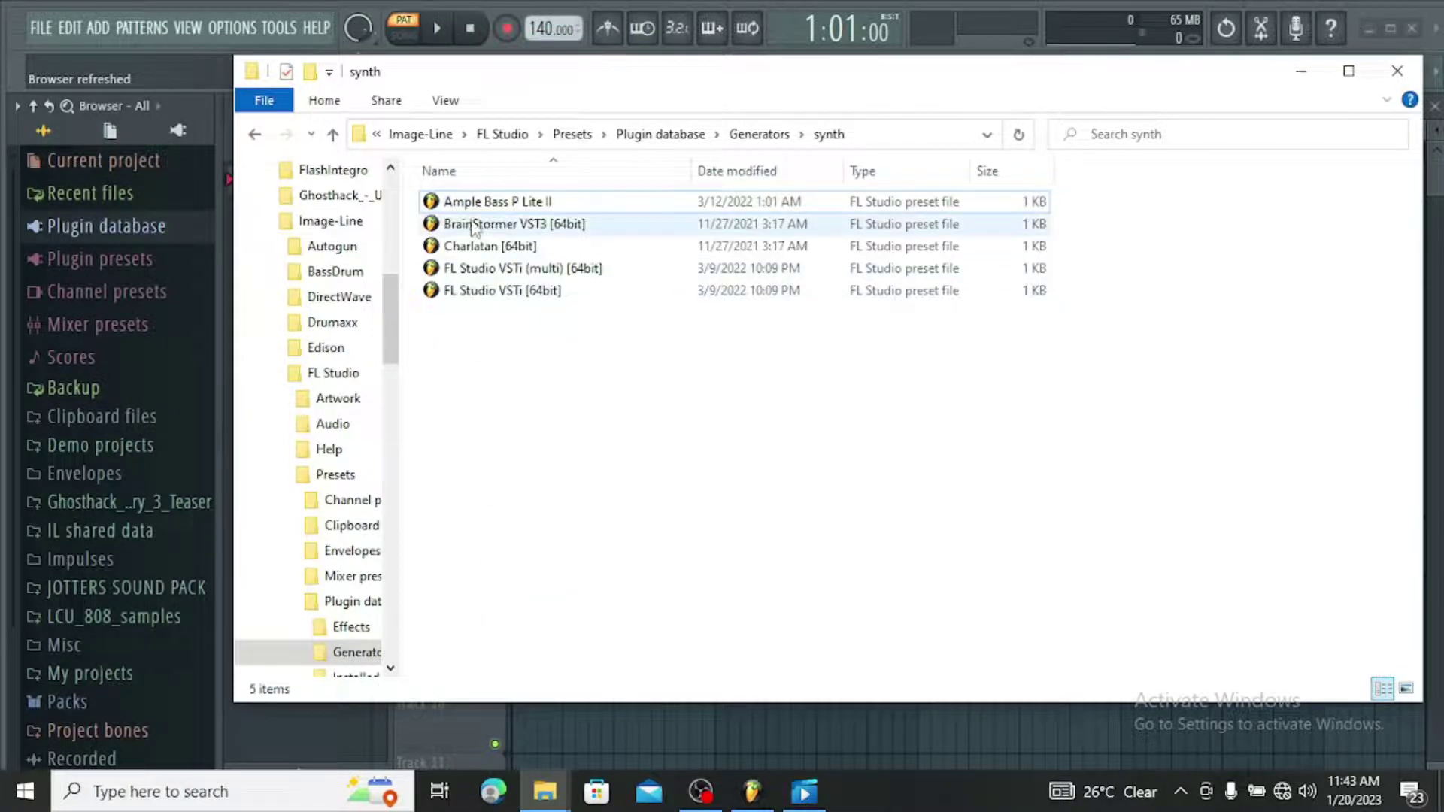
pyautogui.rightClick(477, 201)
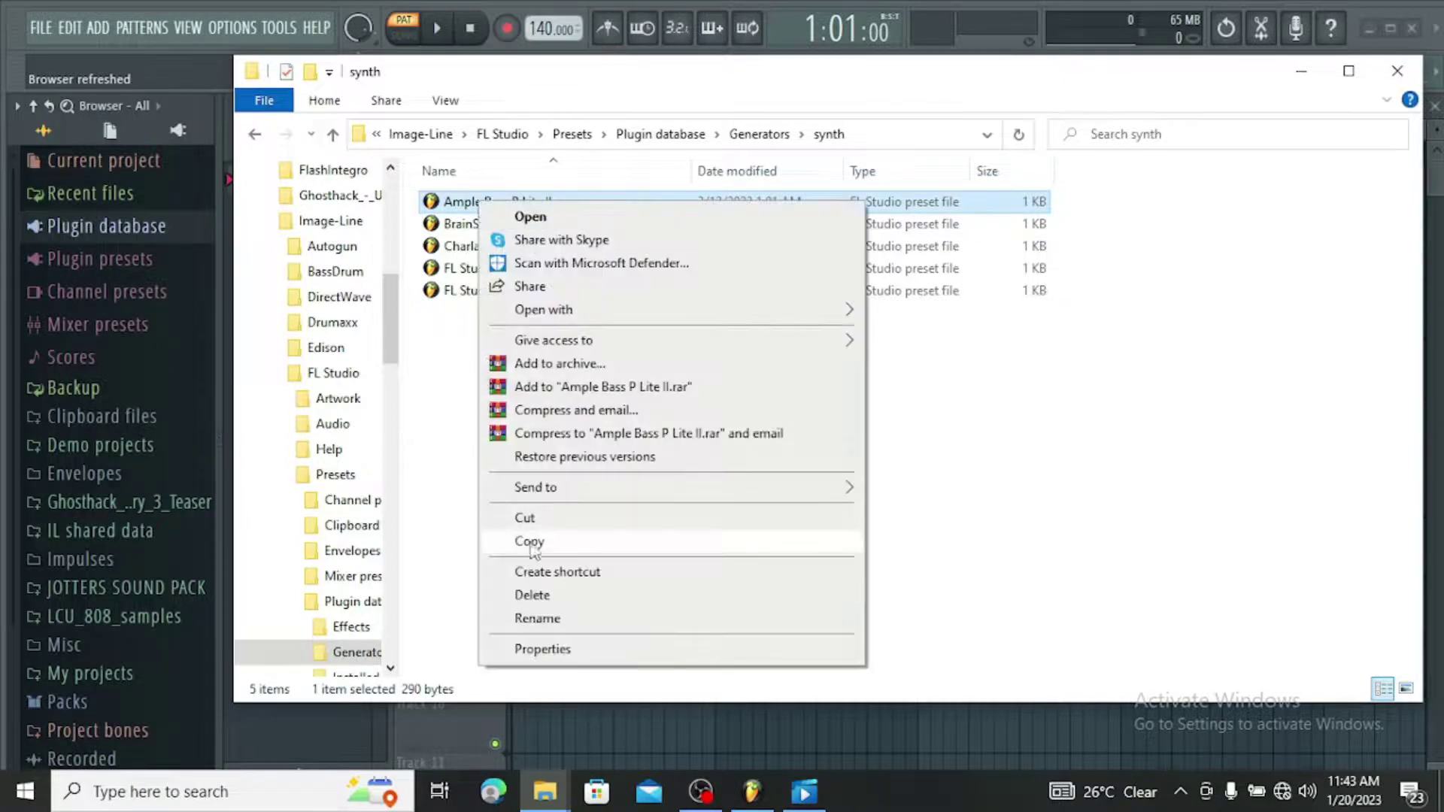
pyautogui.click(532, 595)
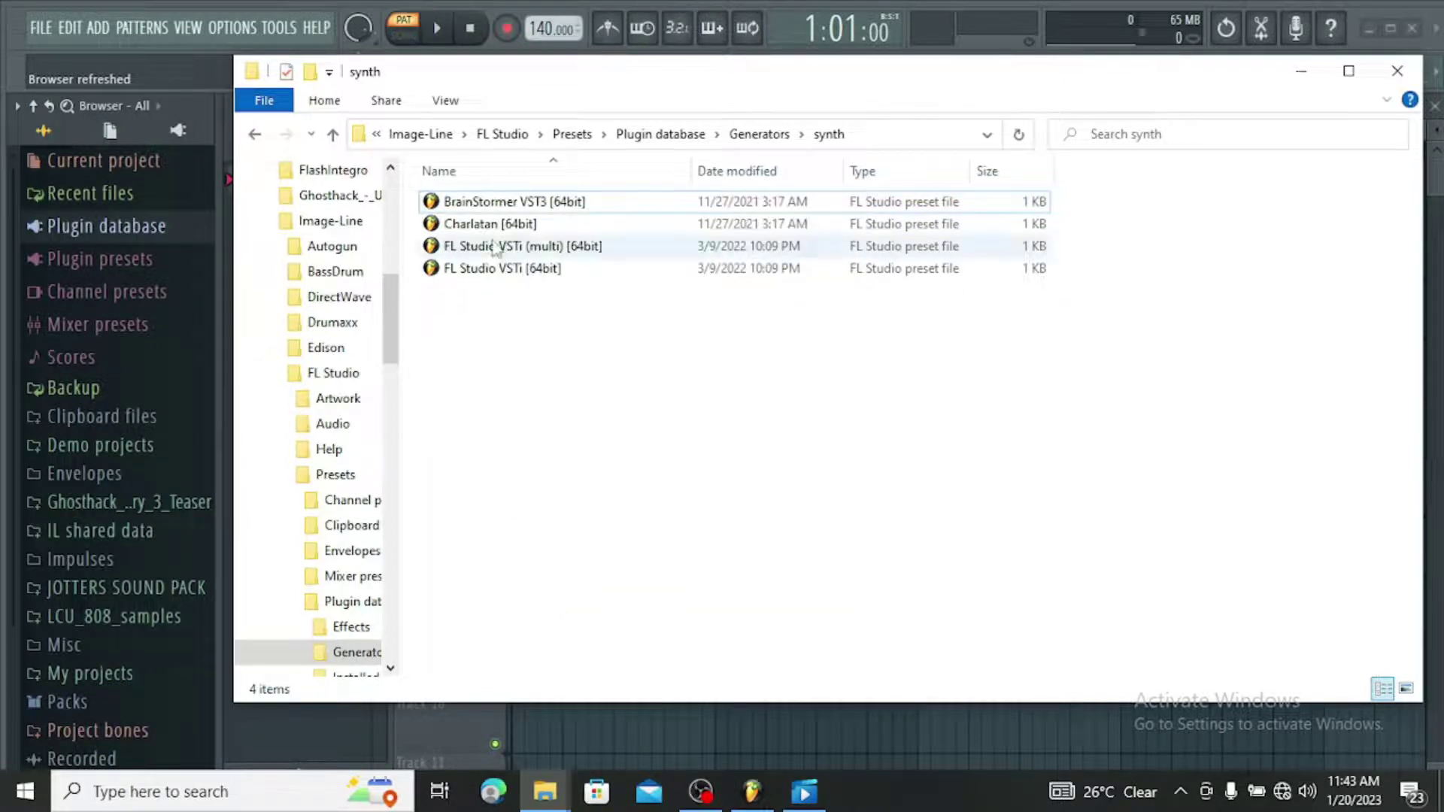
pyautogui.rightClick(489, 200)
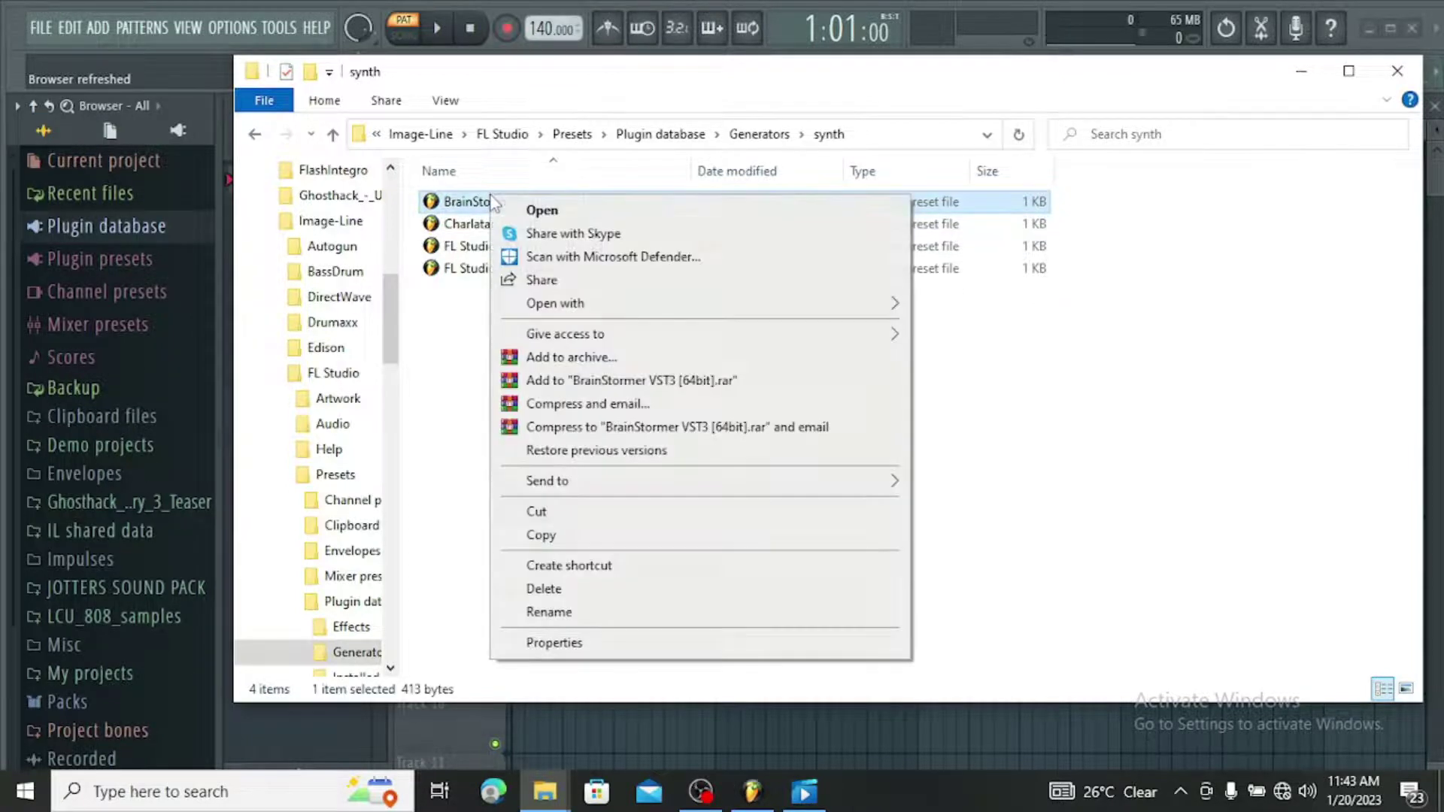
pyautogui.click(530, 590)
pyautogui.rightClick(498, 198)
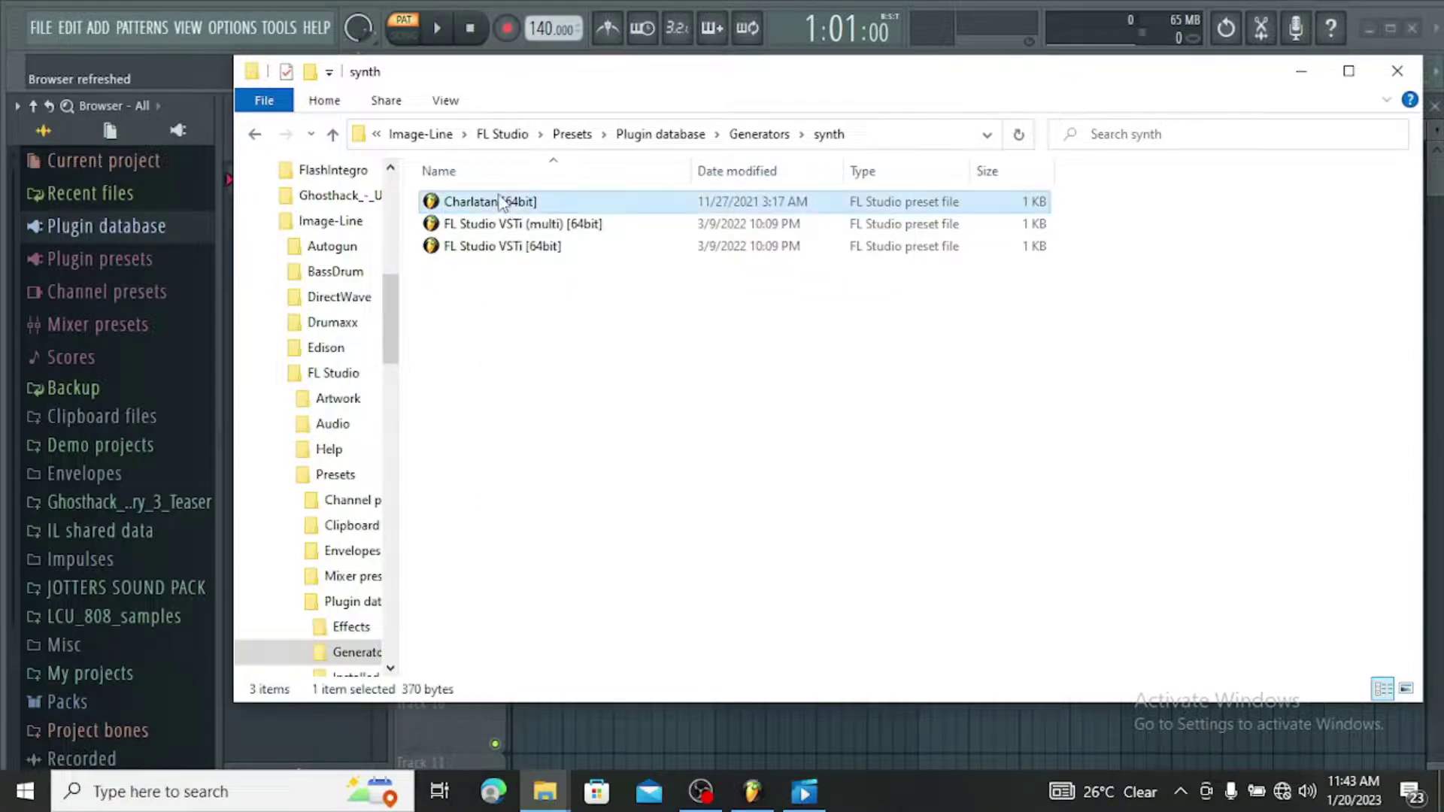
pyautogui.click(553, 588)
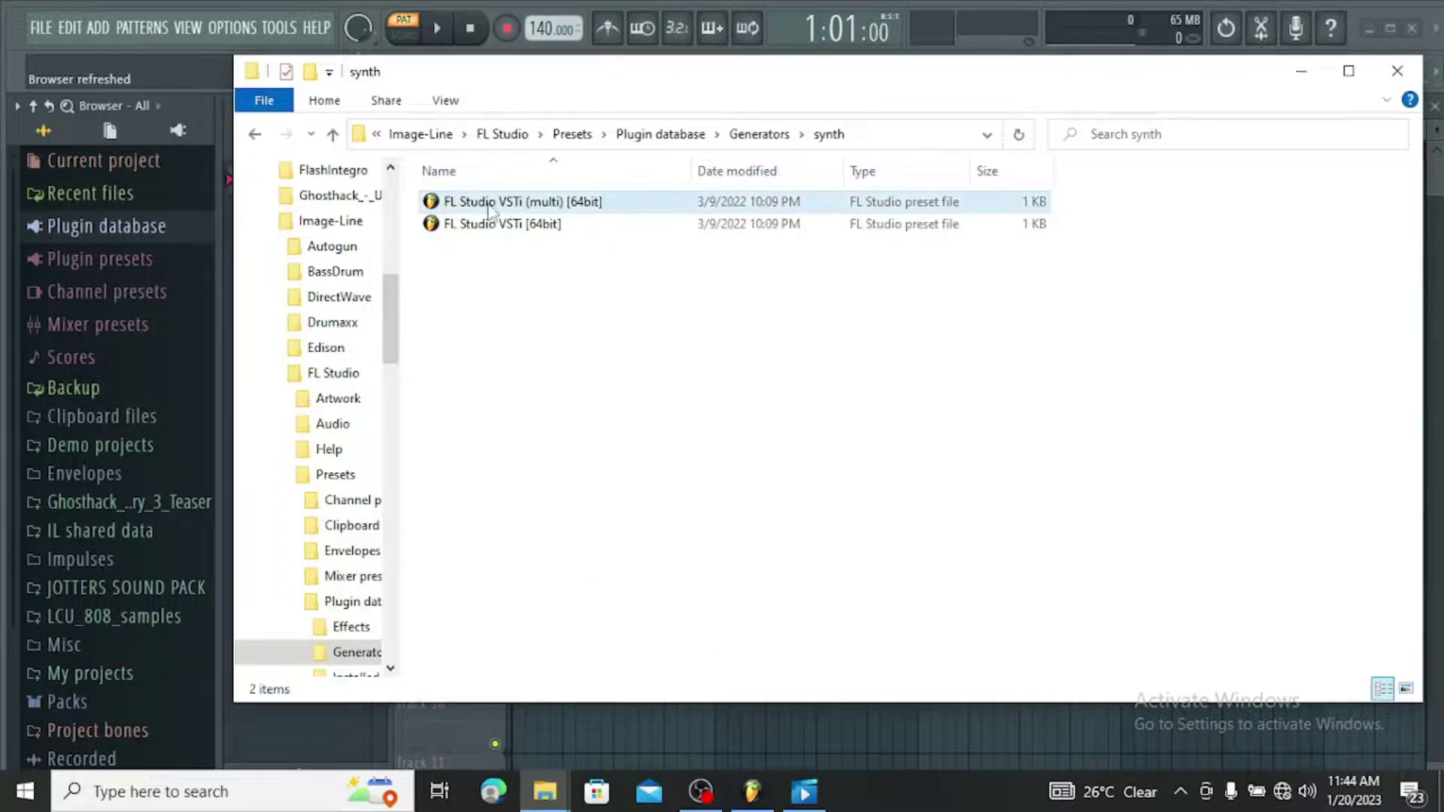
pyautogui.click(496, 257)
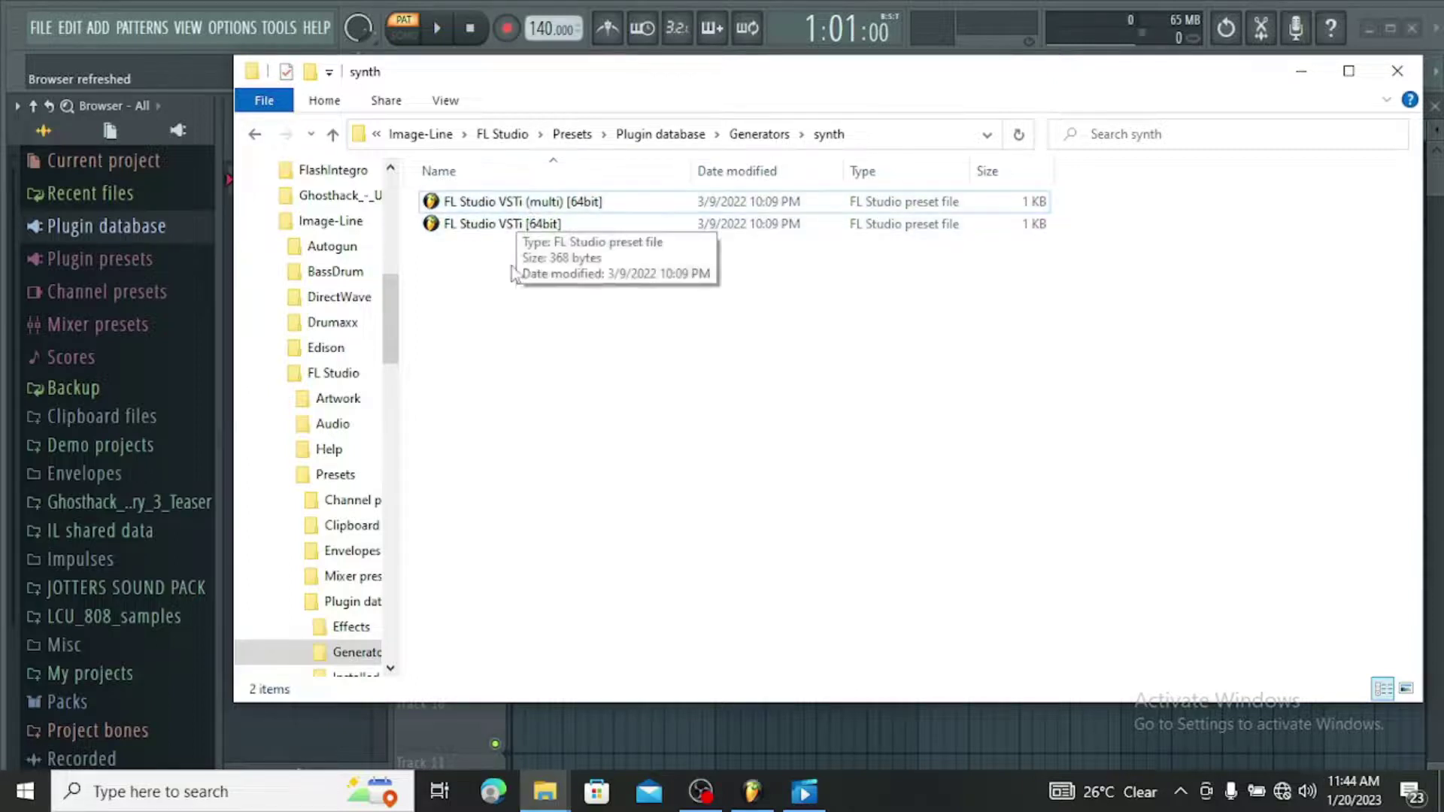
# Check the Synth classic generator folder for third-party plugin presets, and return to the Generators folder.
pyautogui.click(332, 134)
pyautogui.doubleClick(511, 381)
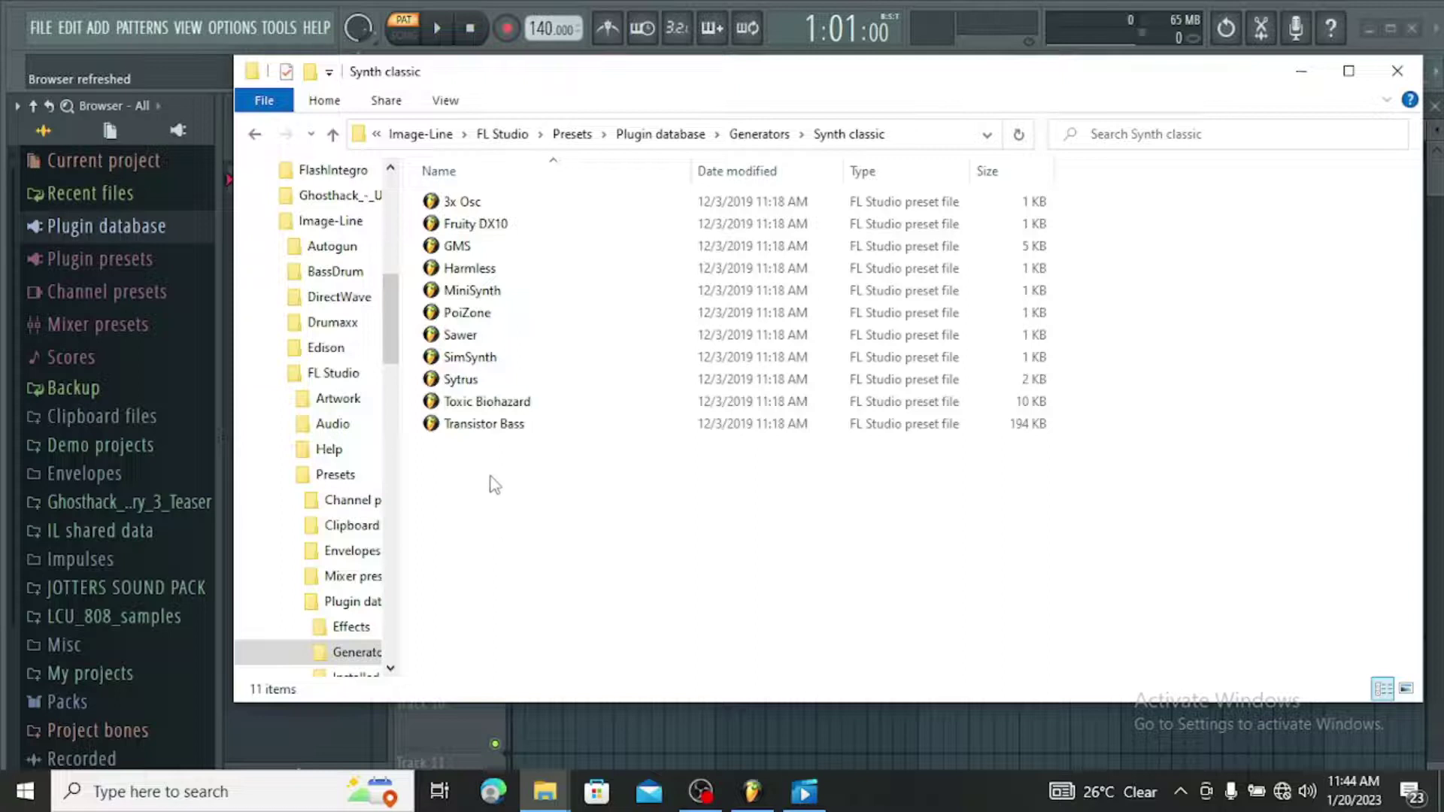
pyautogui.click(333, 134)
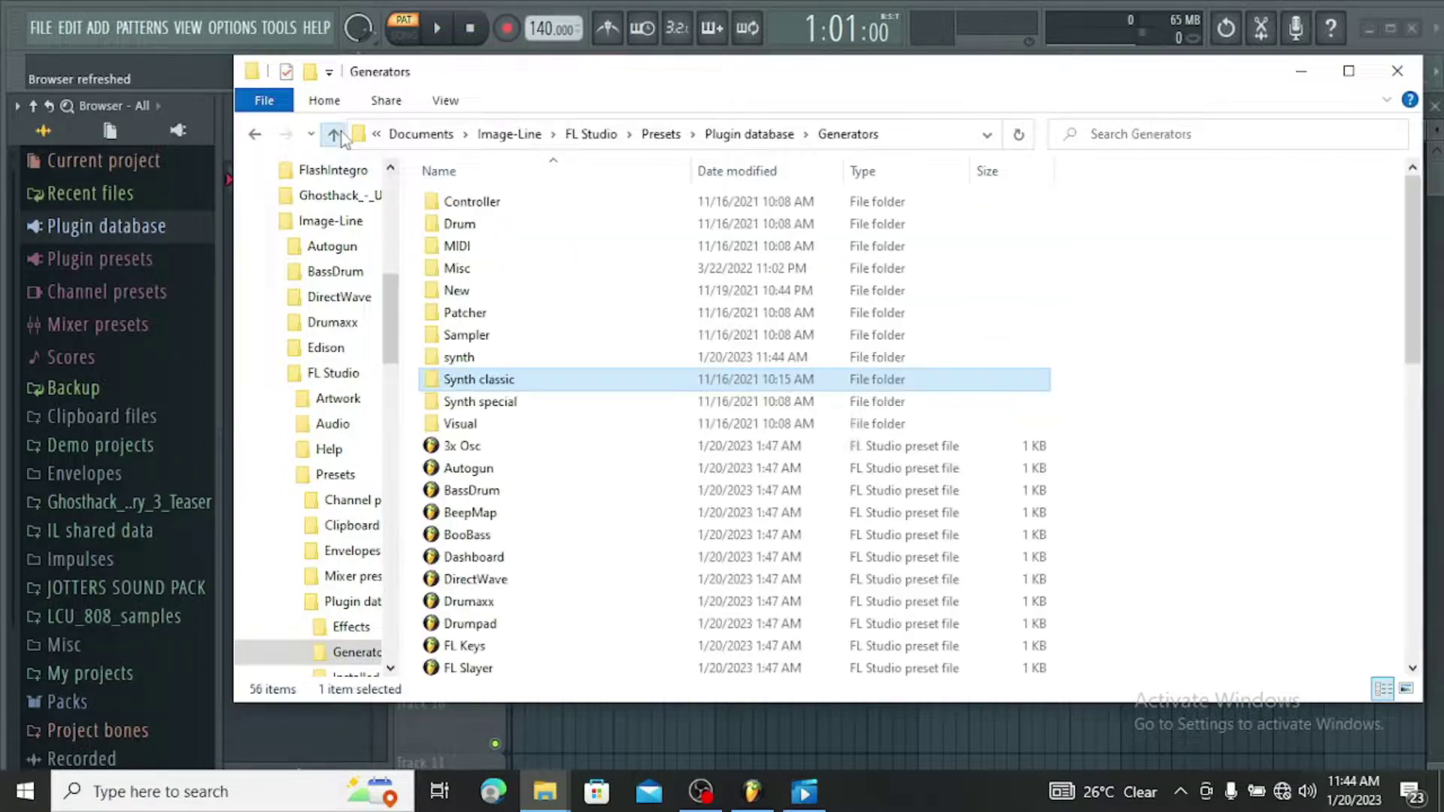
# Check the Synth special and Visual generator folders for third-party plugin presets, and return to the Generators folder.
pyautogui.doubleClick(521, 402)
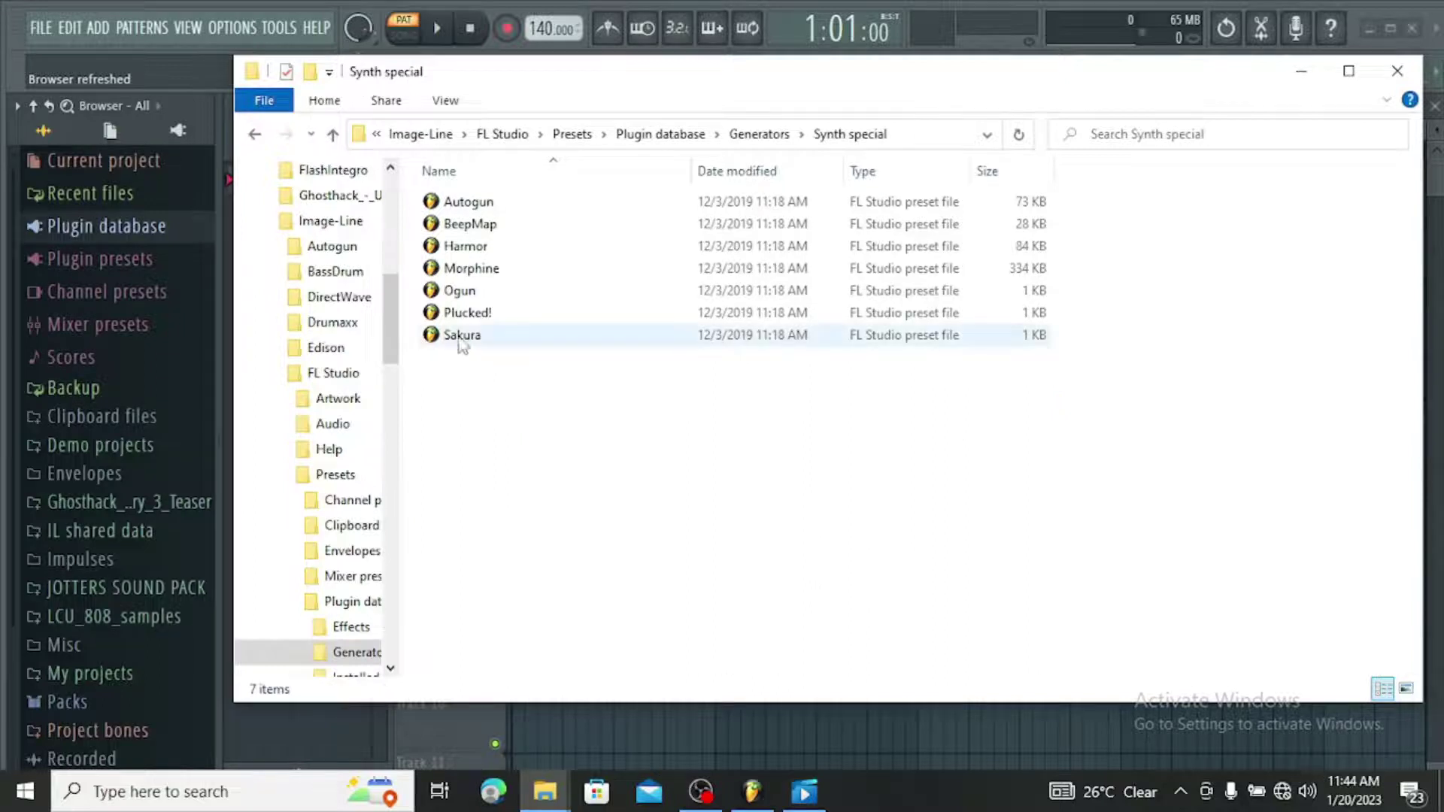
pyautogui.click(332, 134)
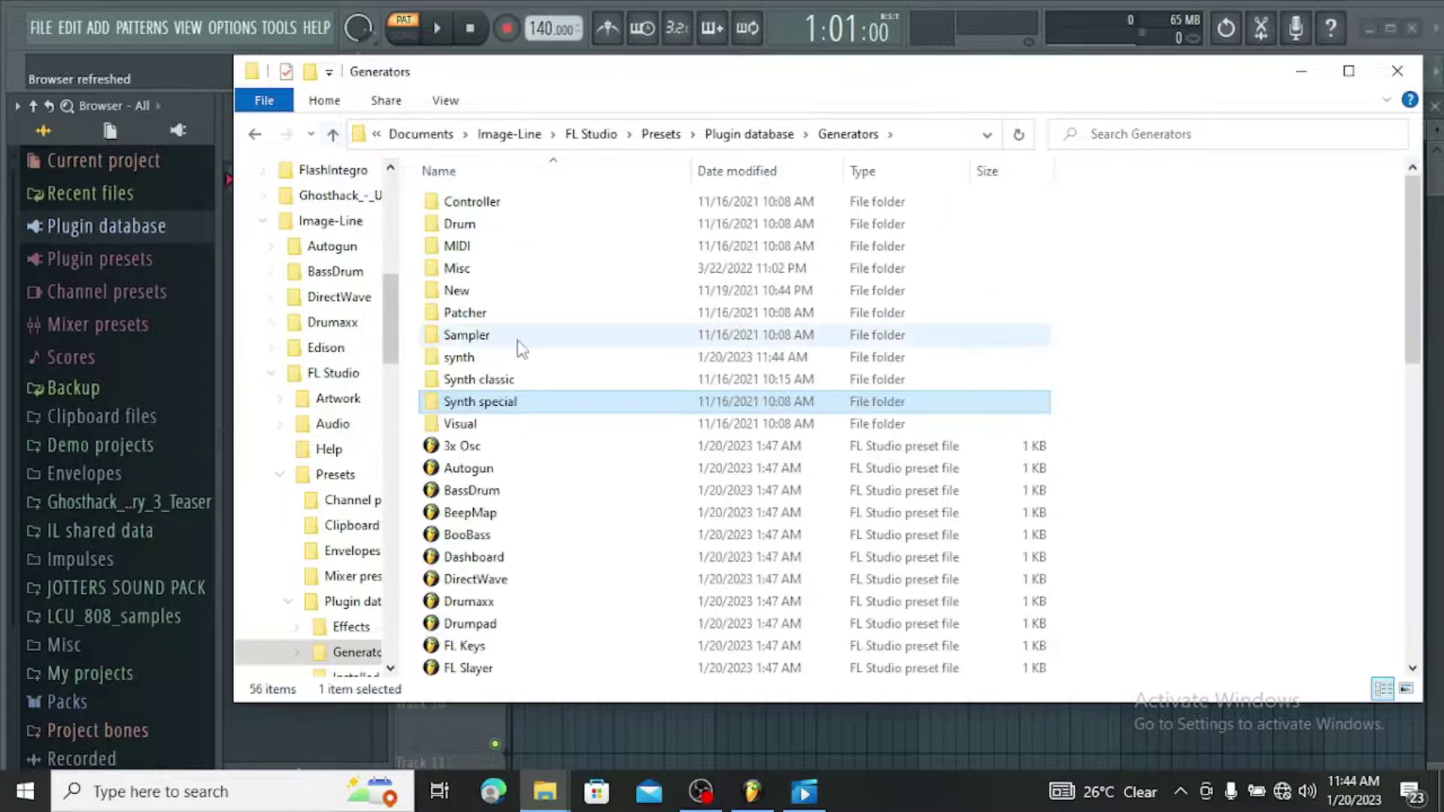
pyautogui.doubleClick(499, 423)
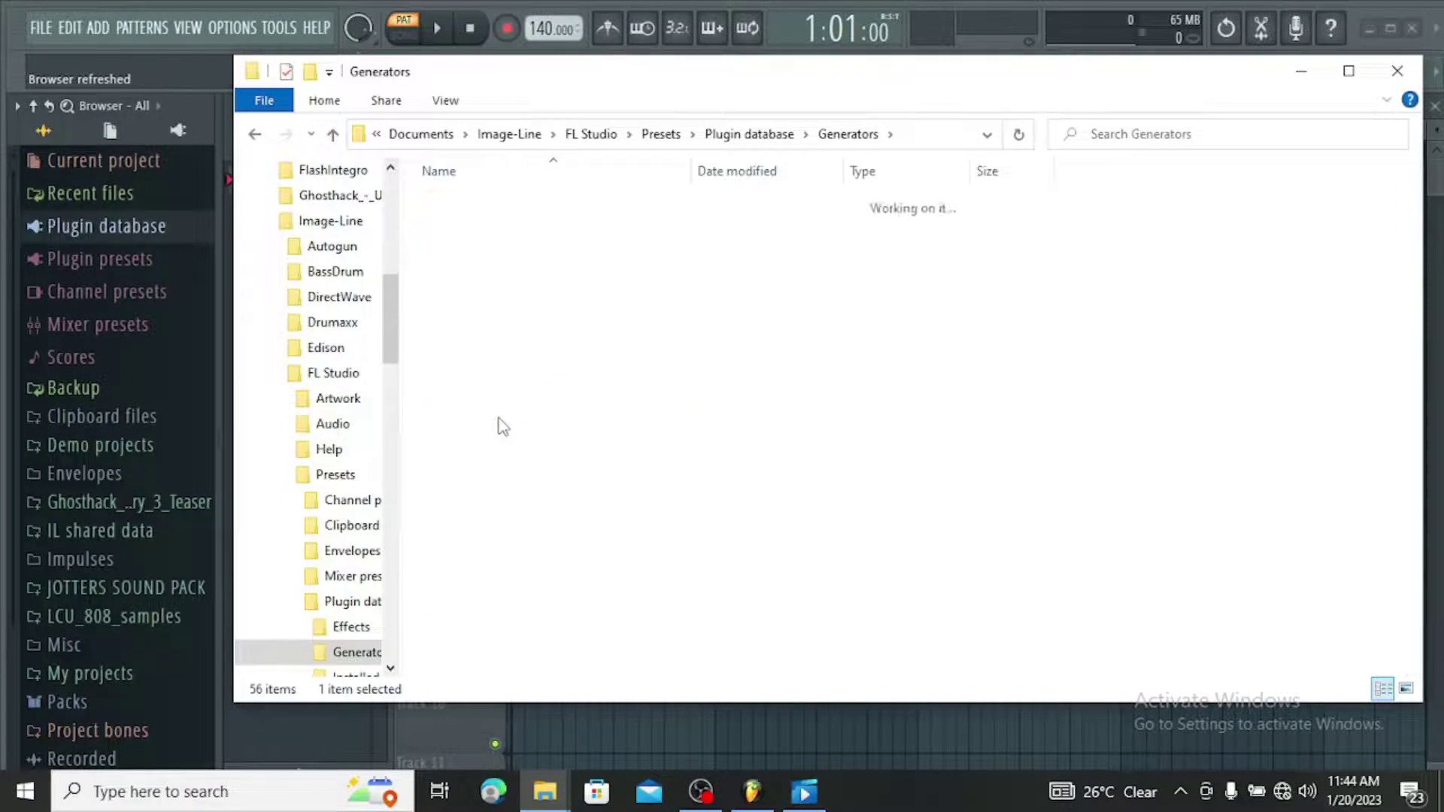
pyautogui.click(332, 134)
# Look through the loose preset files in the Generators folder for third-party plugins, and close the file window.
pyautogui.scroll(-4, 489, 309)
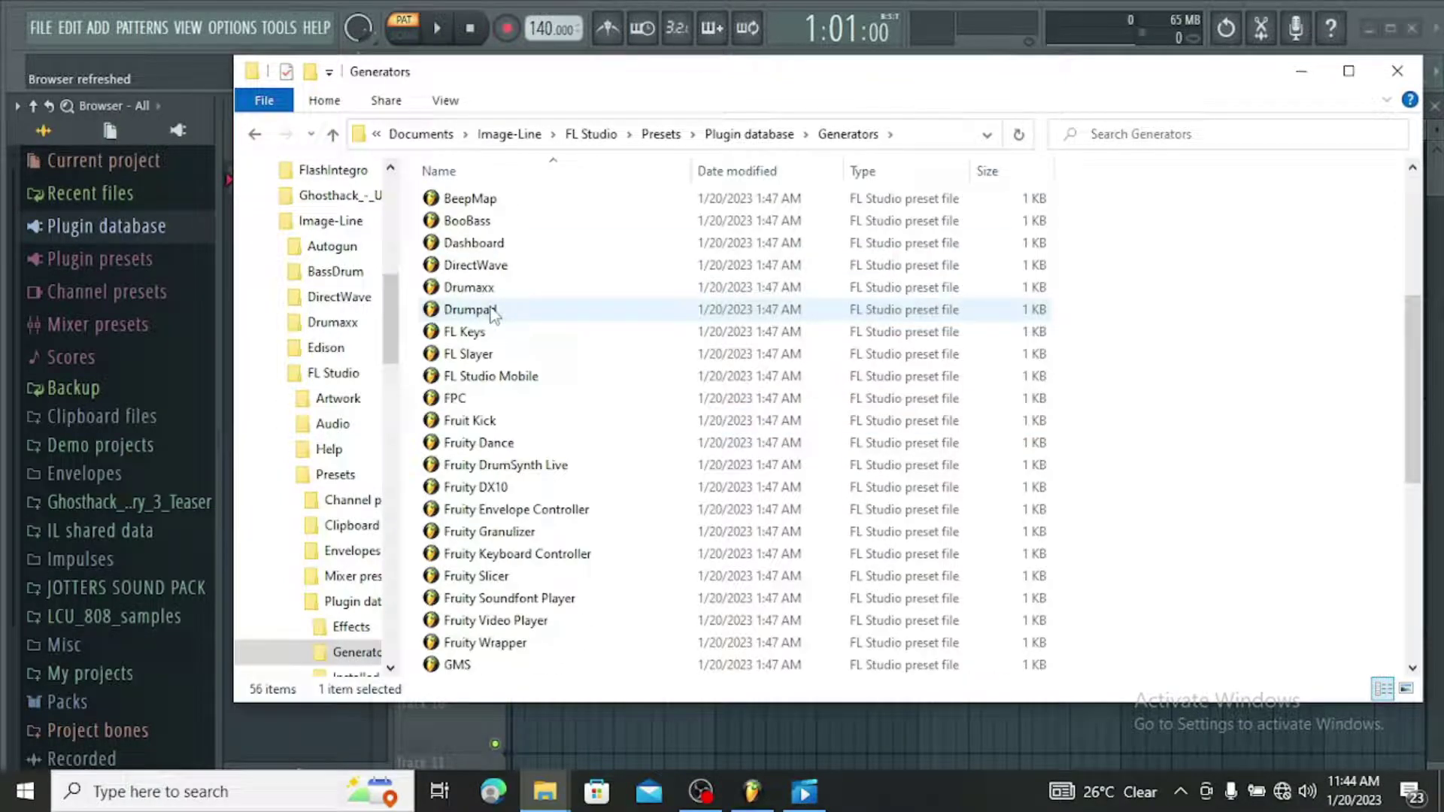
pyautogui.scroll(-5, 493, 312)
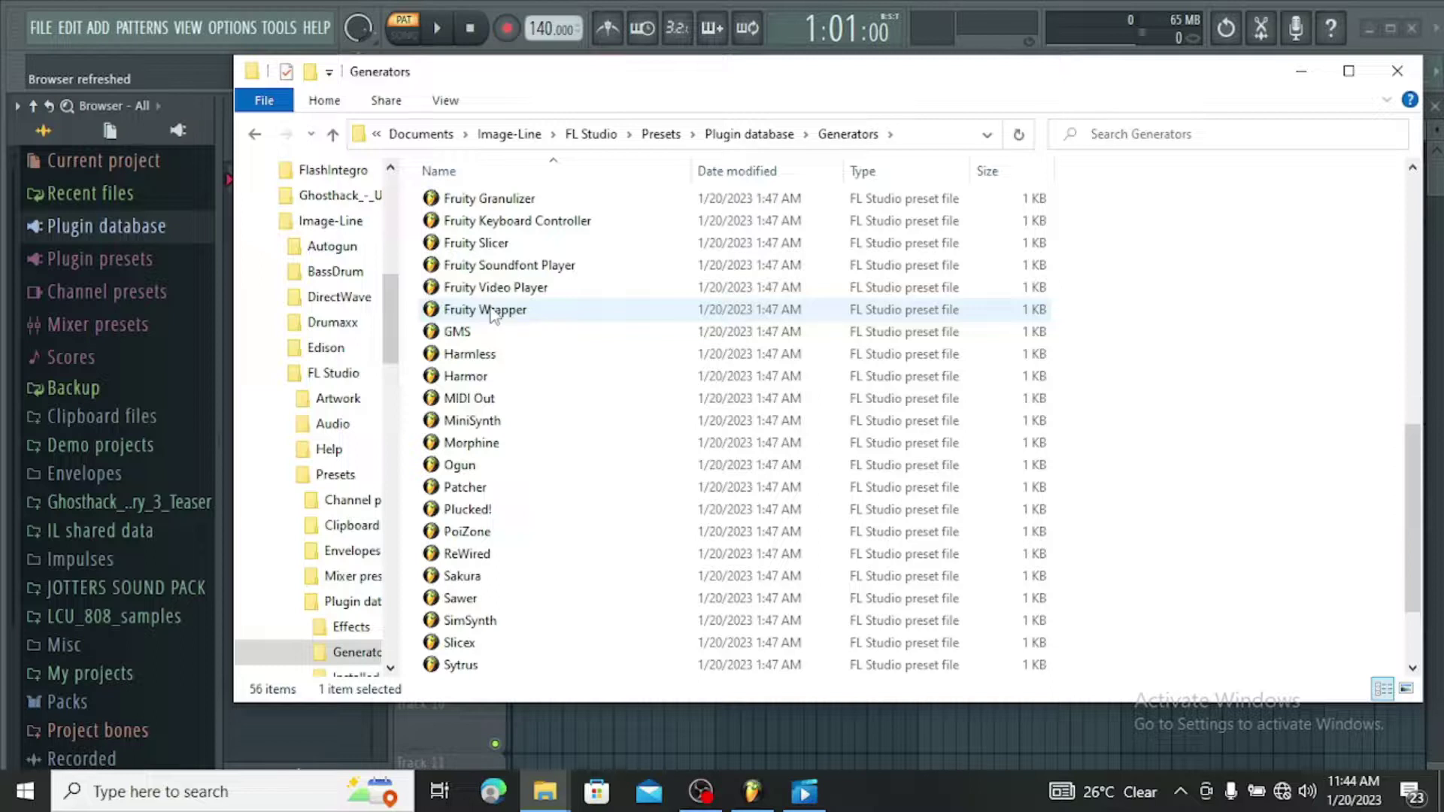
pyautogui.scroll(-2, 492, 314)
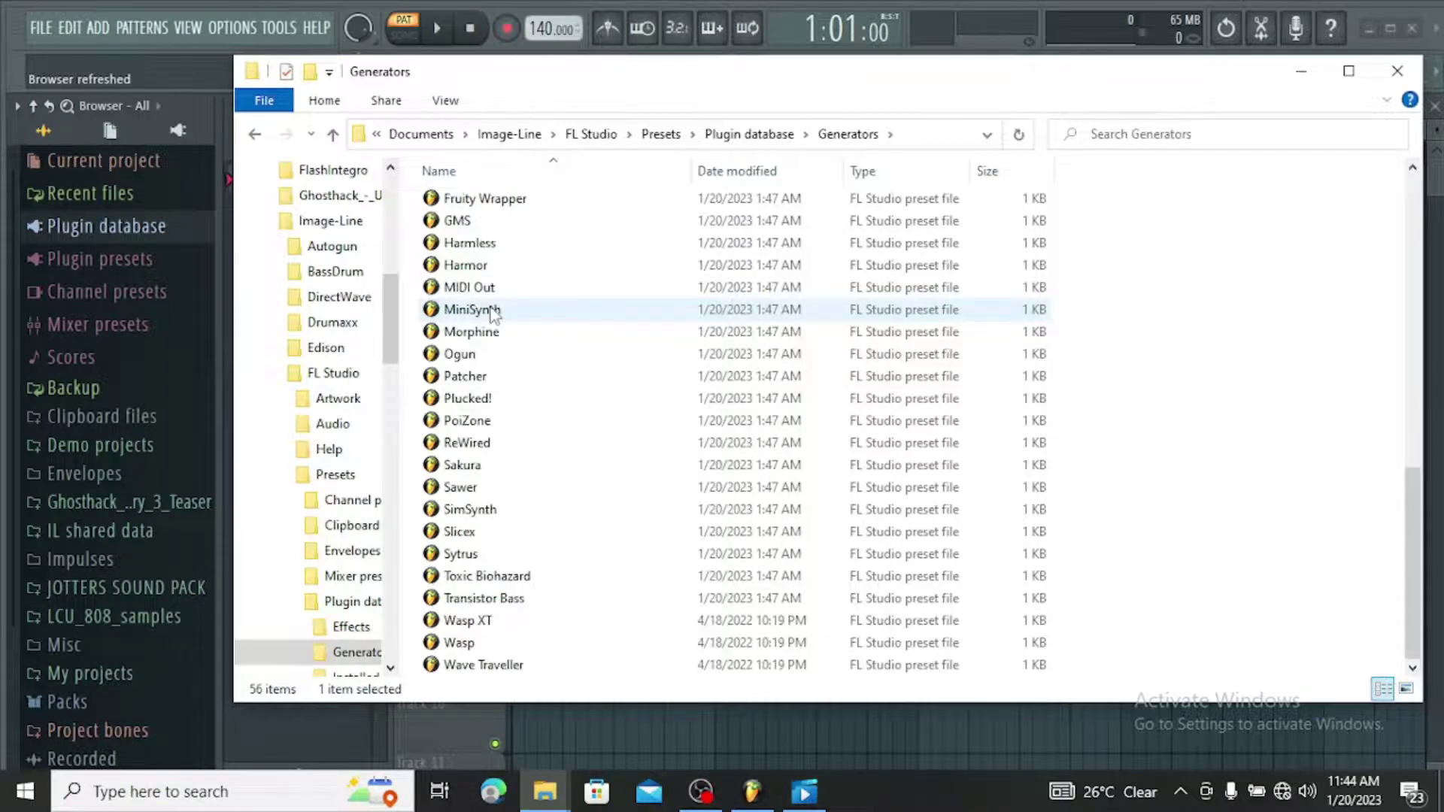
pyautogui.scroll(12, 492, 312)
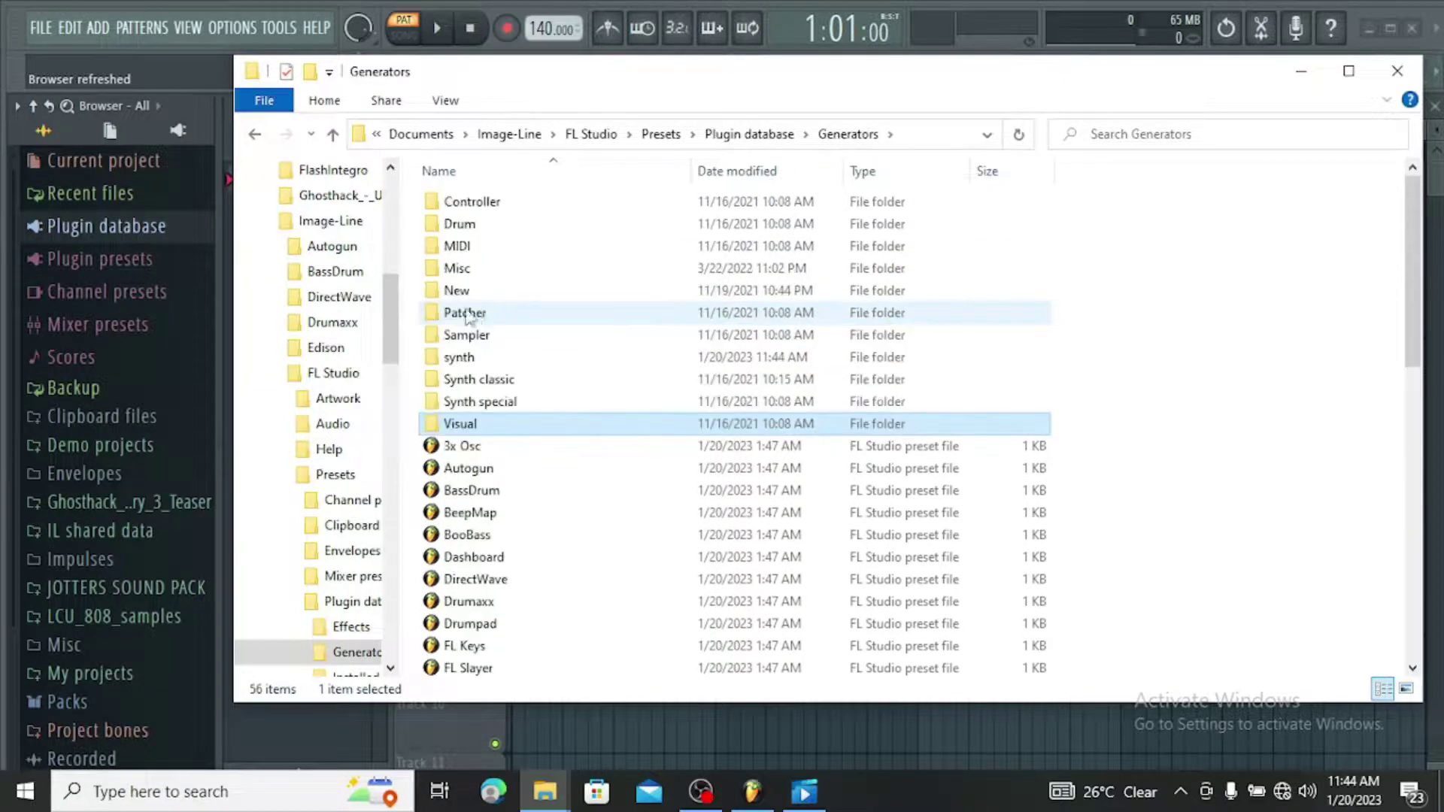
pyautogui.click(332, 134)
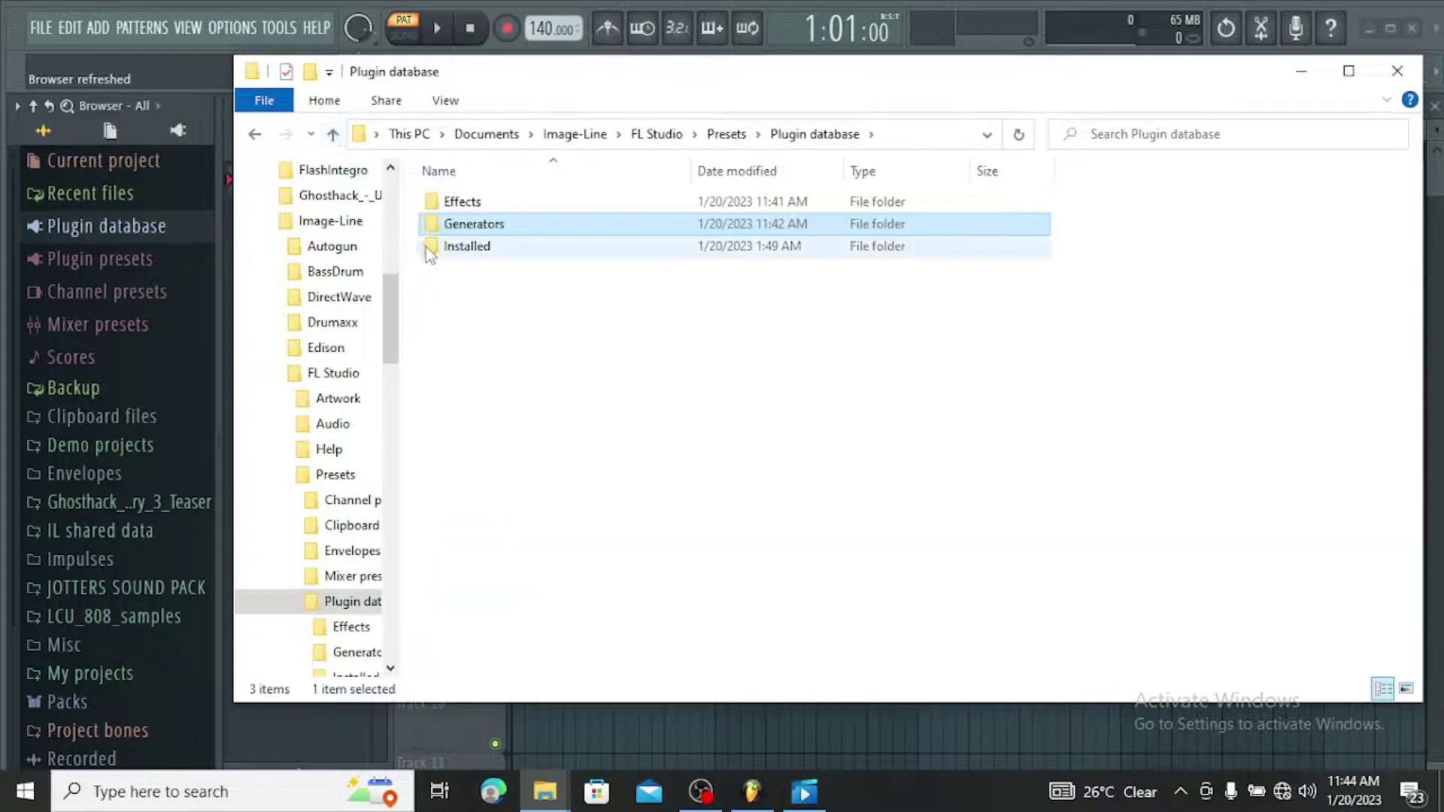
pyautogui.click(333, 134)
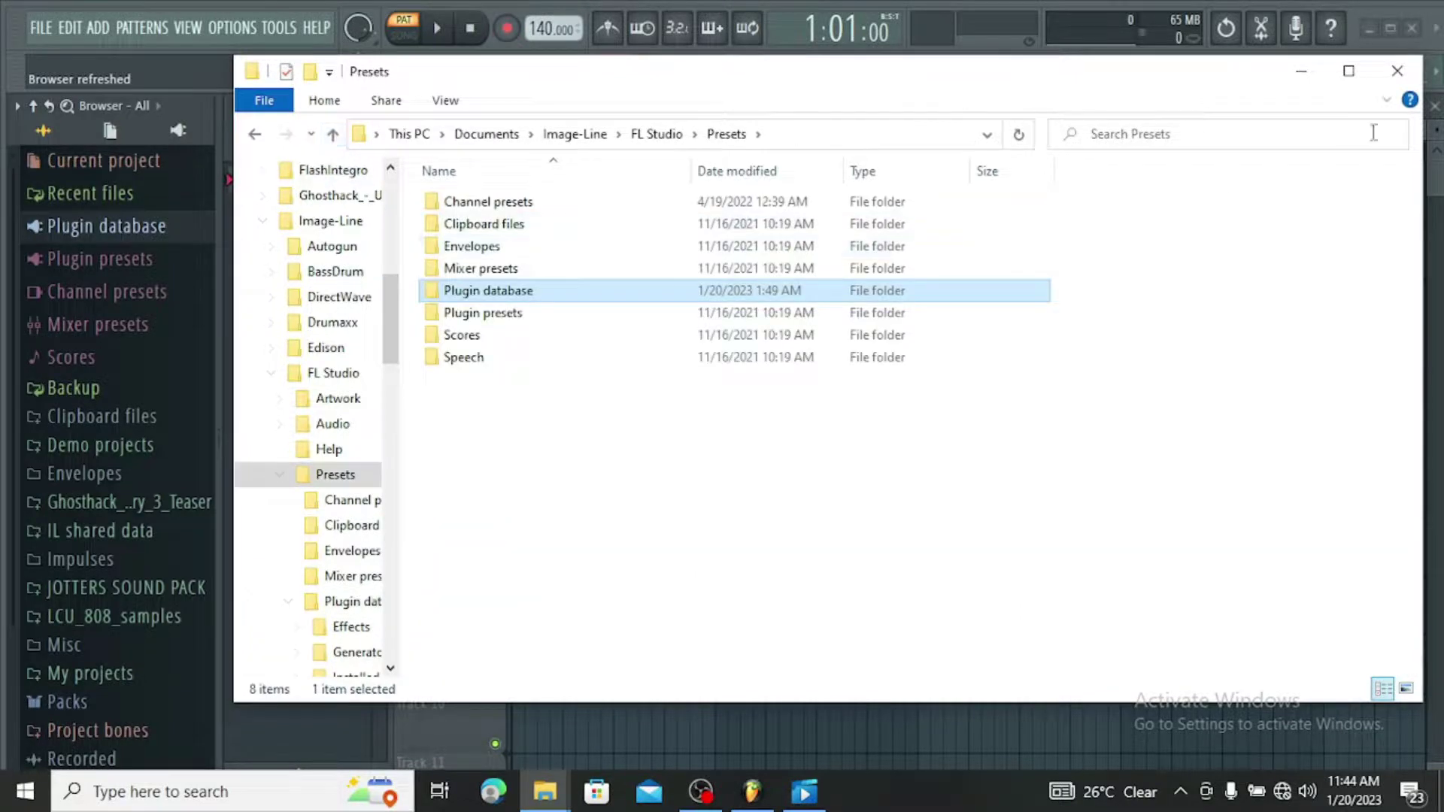
pyautogui.click(1397, 73)
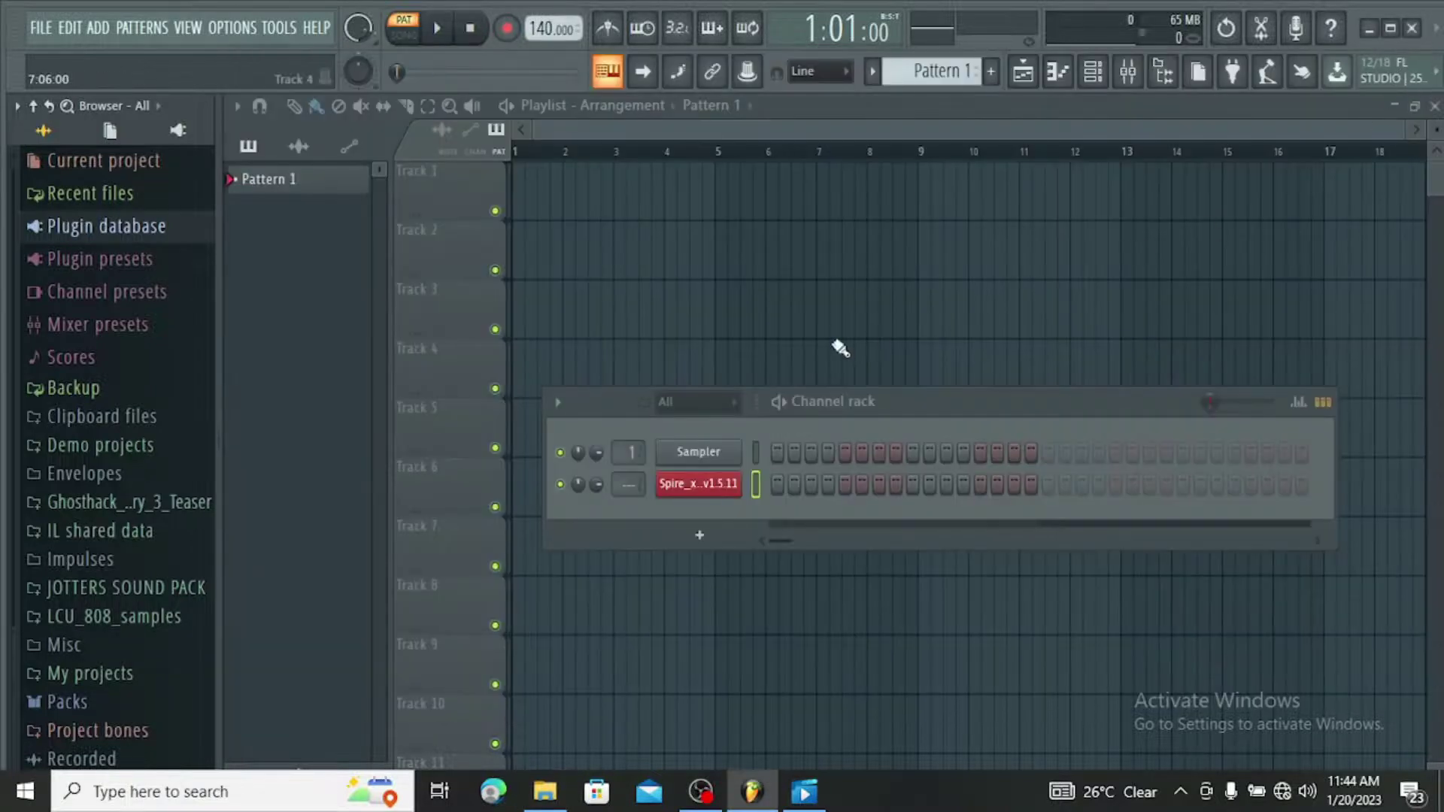
# Check the list of generators available for a new channel, and reopen the plugin database's Generators folder.
pyautogui.click(699, 536)
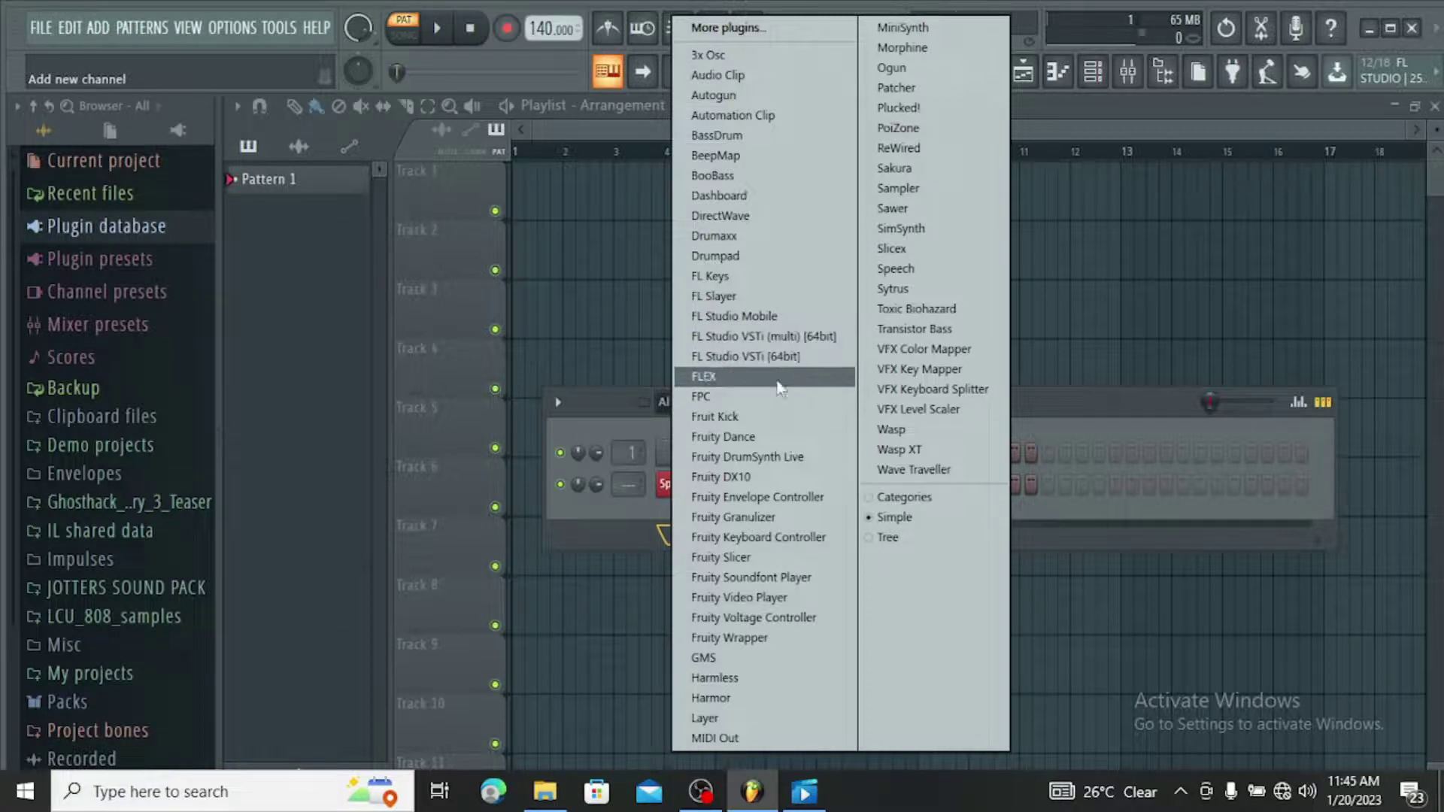
pyautogui.rightClick(84, 223)
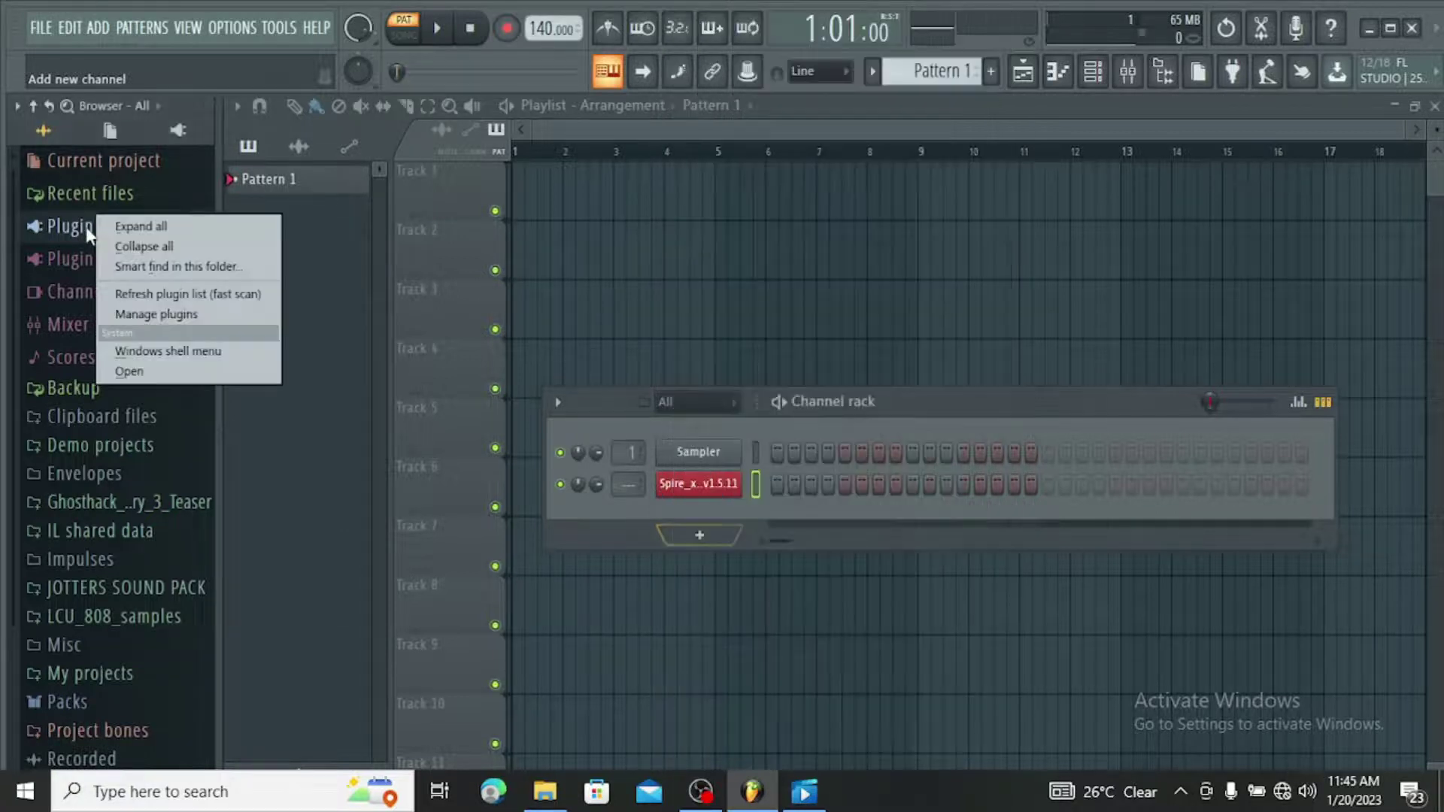
pyautogui.rightClick(55, 224)
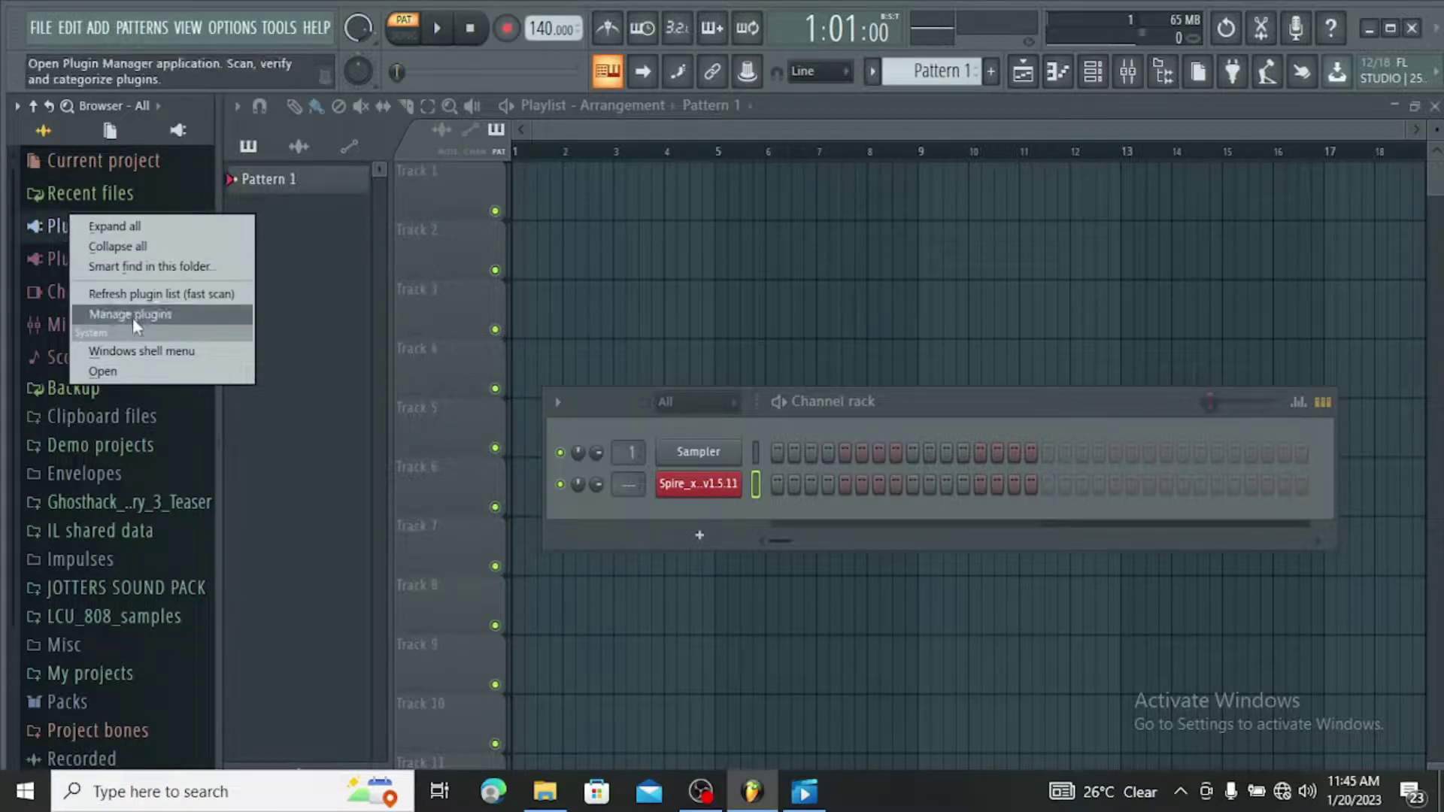
pyautogui.click(135, 368)
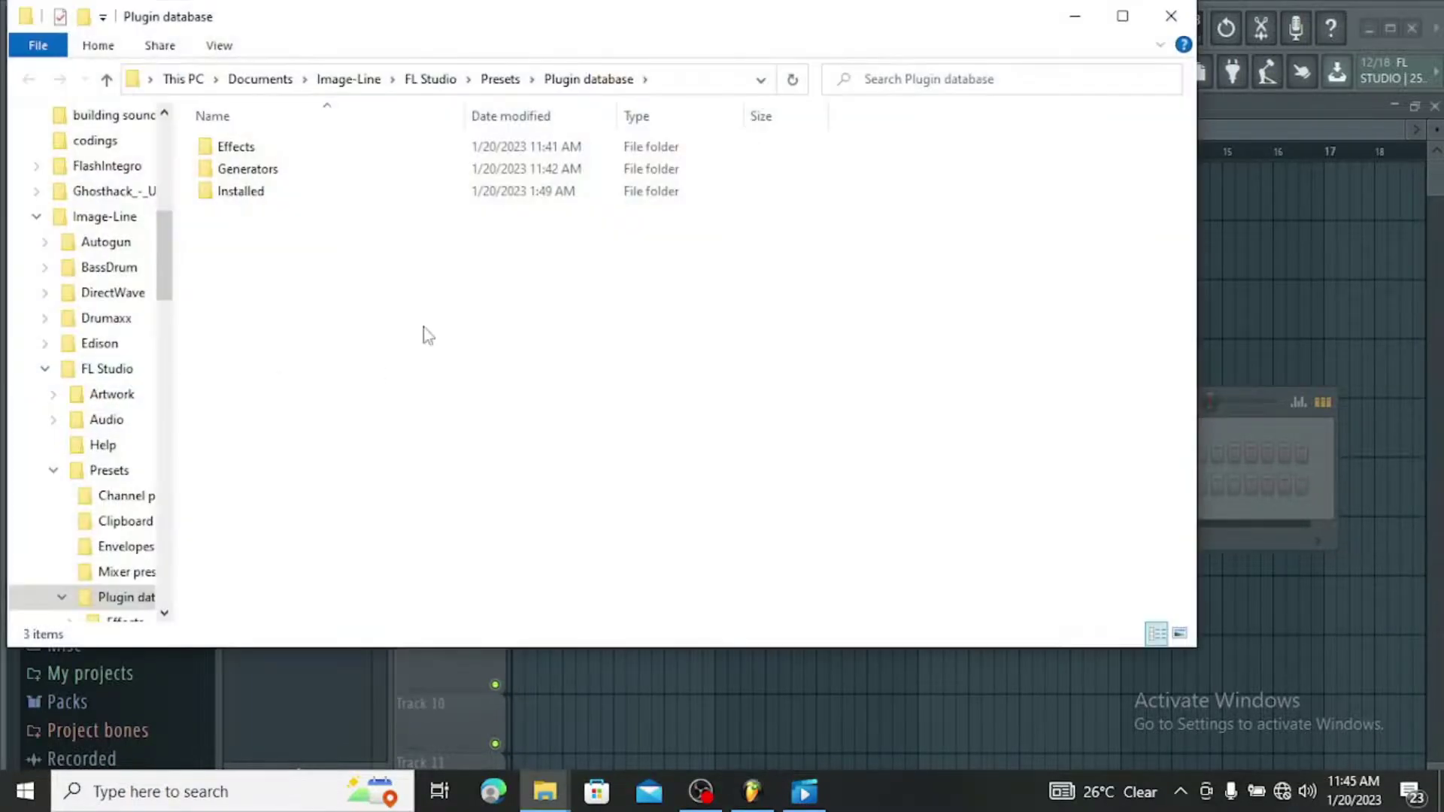
pyautogui.click(277, 160)
pyautogui.doubleClick(277, 161)
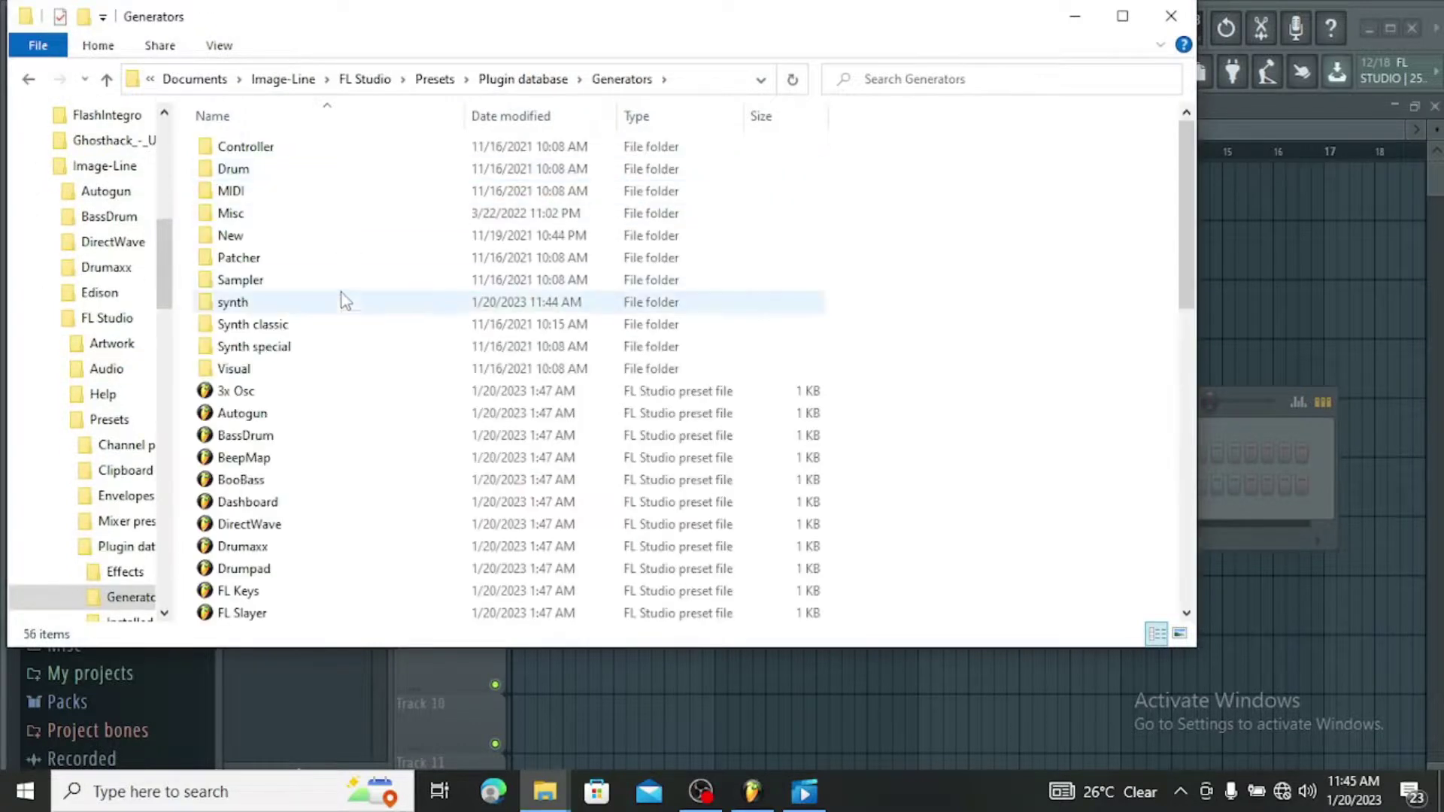
# Recheck the Synth classic, Synth special and Visual generator folders for leftover third-party presets.
pyautogui.doubleClick(283, 328)
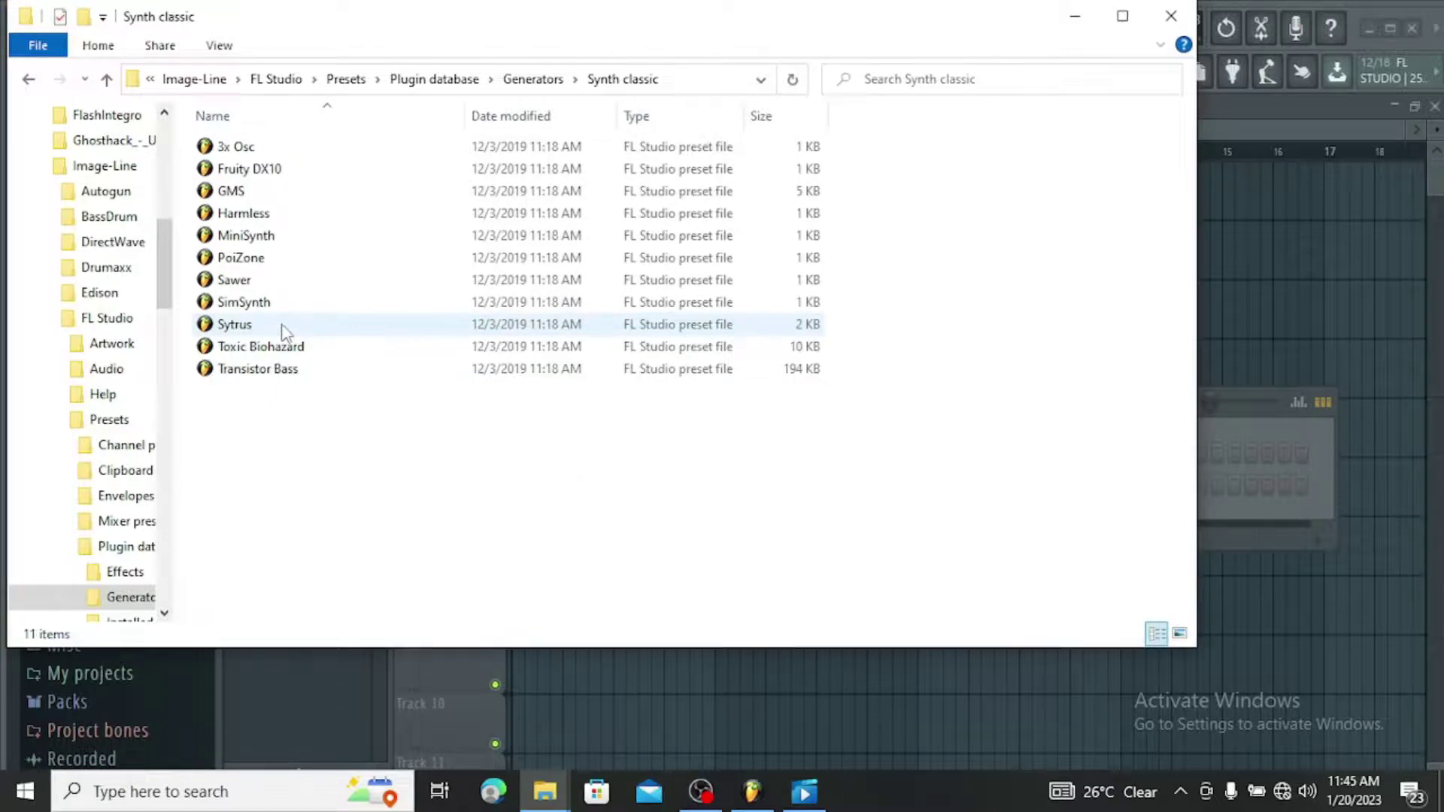
pyautogui.click(106, 79)
pyautogui.click(274, 350)
pyautogui.doubleClick(274, 350)
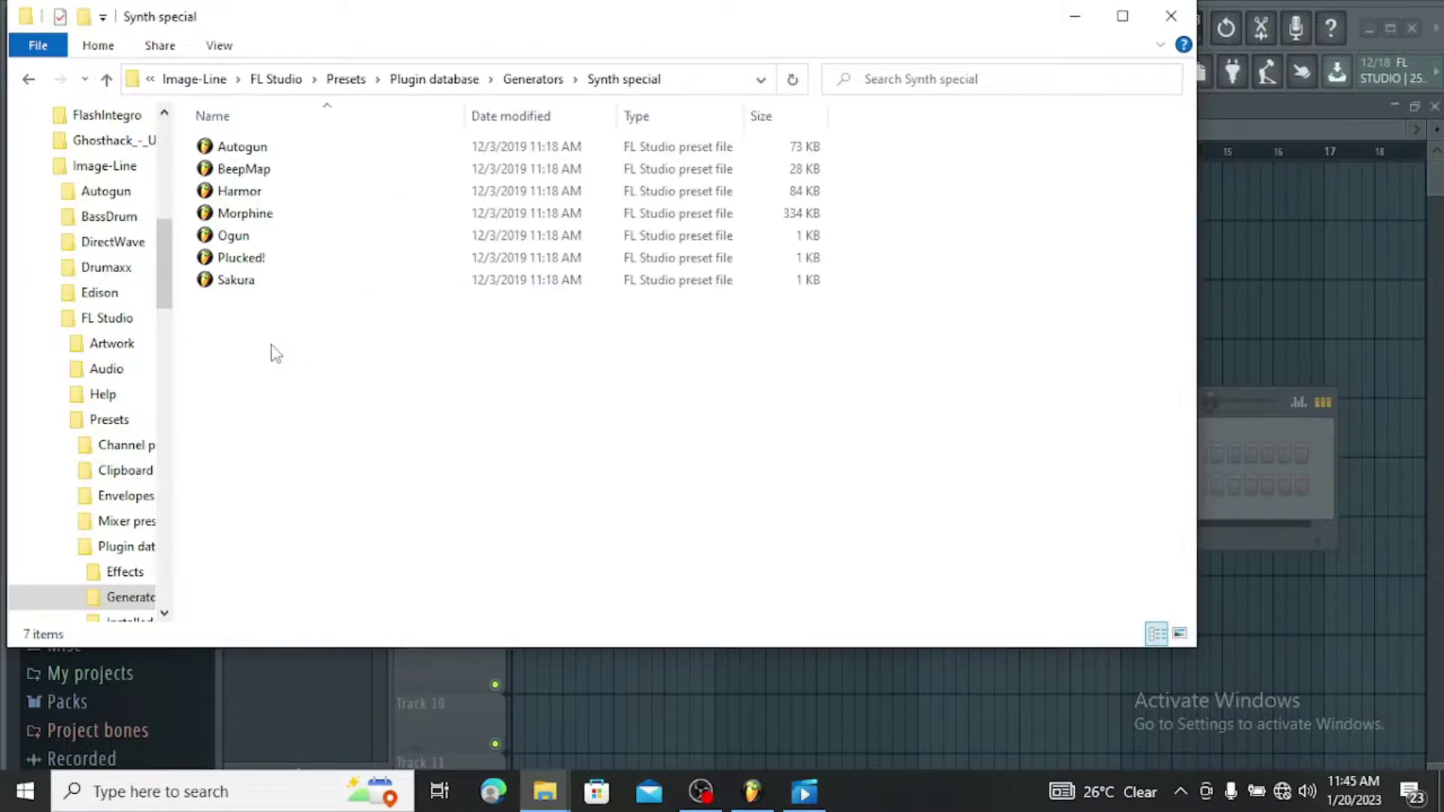
pyautogui.click(106, 79)
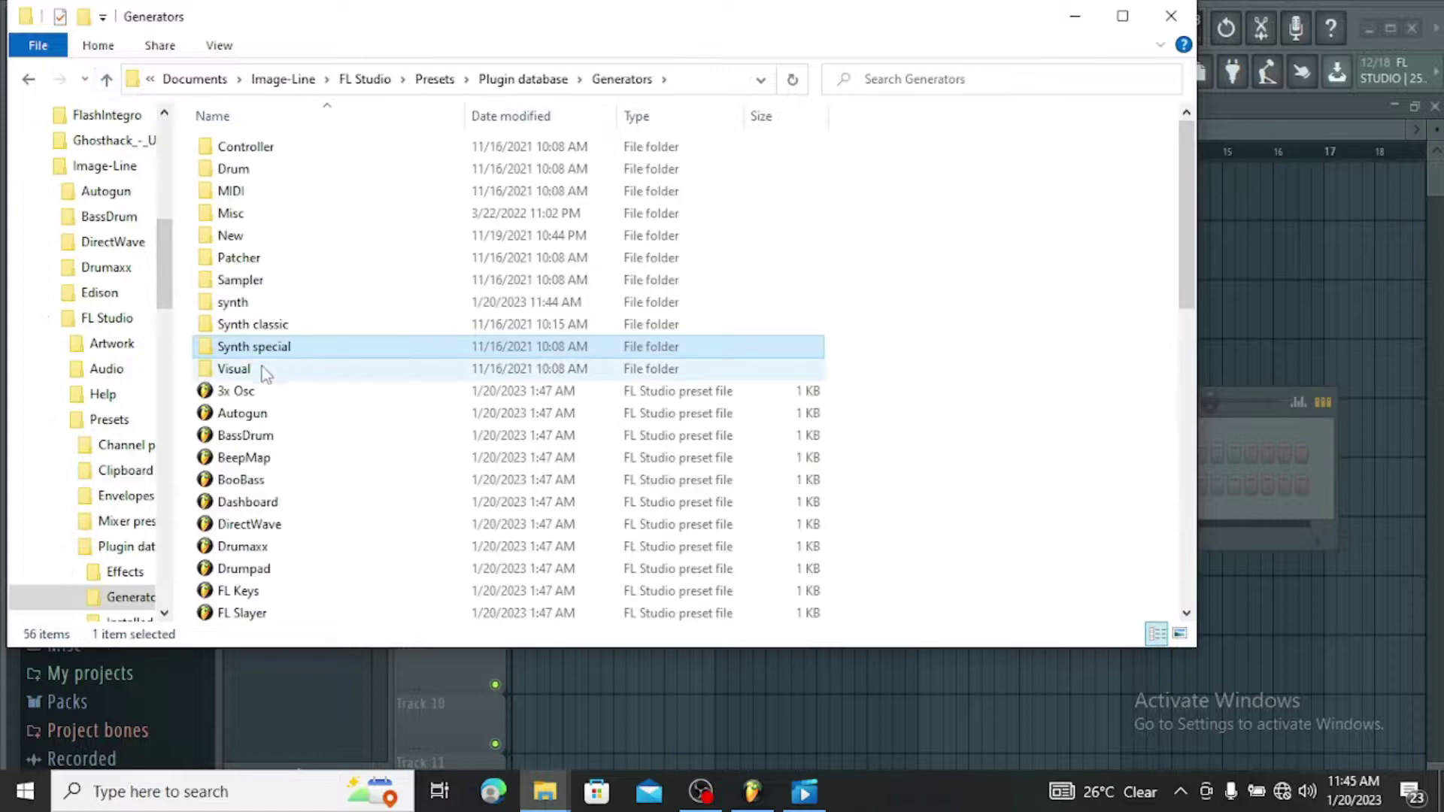
pyautogui.doubleClick(265, 370)
pyautogui.click(106, 79)
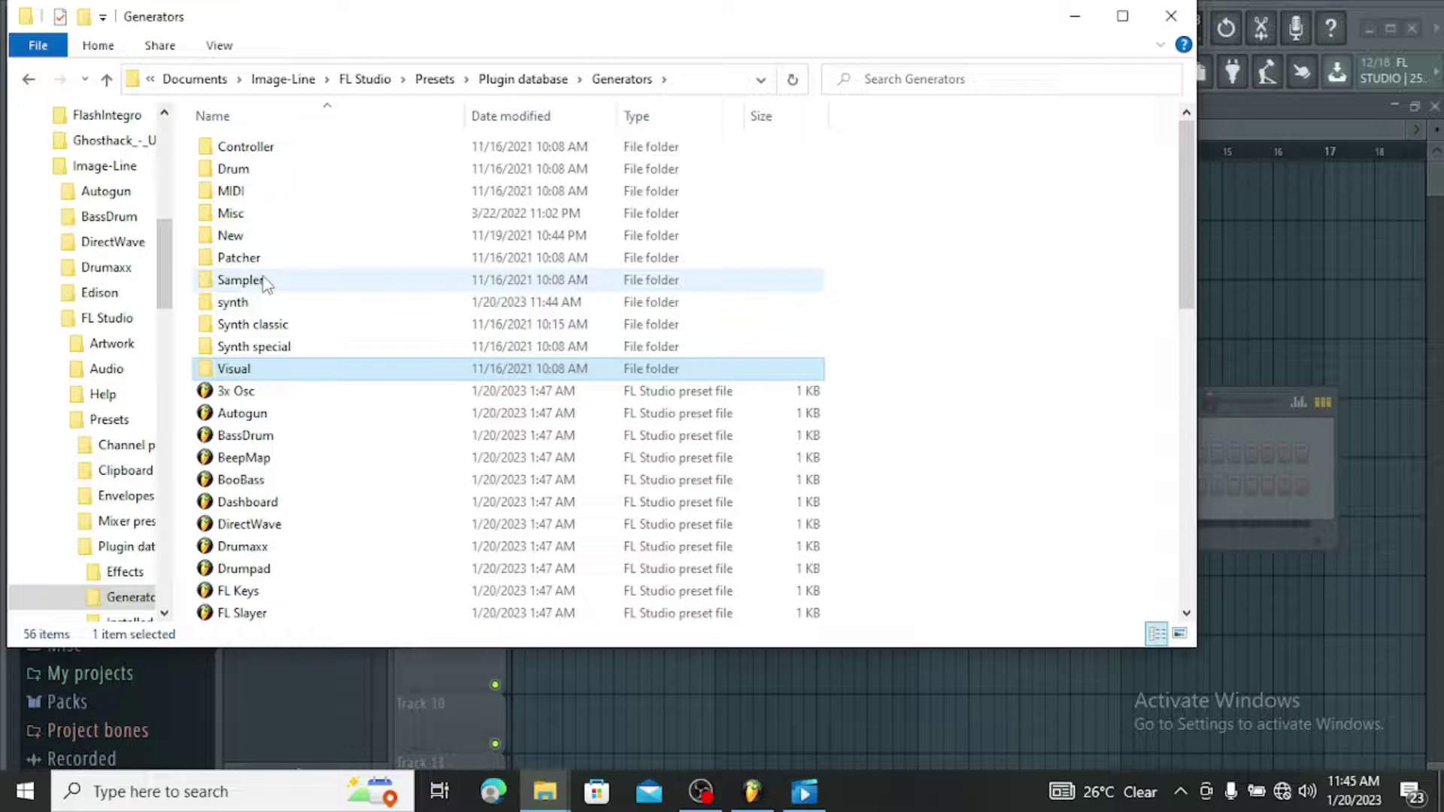
# Delete both FL Studio VSTi preset files, multi and regular [64bit], from the synth generator folder, and close the file window.
pyautogui.doubleClick(257, 303)
pyautogui.moveTo(259, 200); pyautogui.dragTo(282, 147)
pyautogui.rightClick(280, 147)
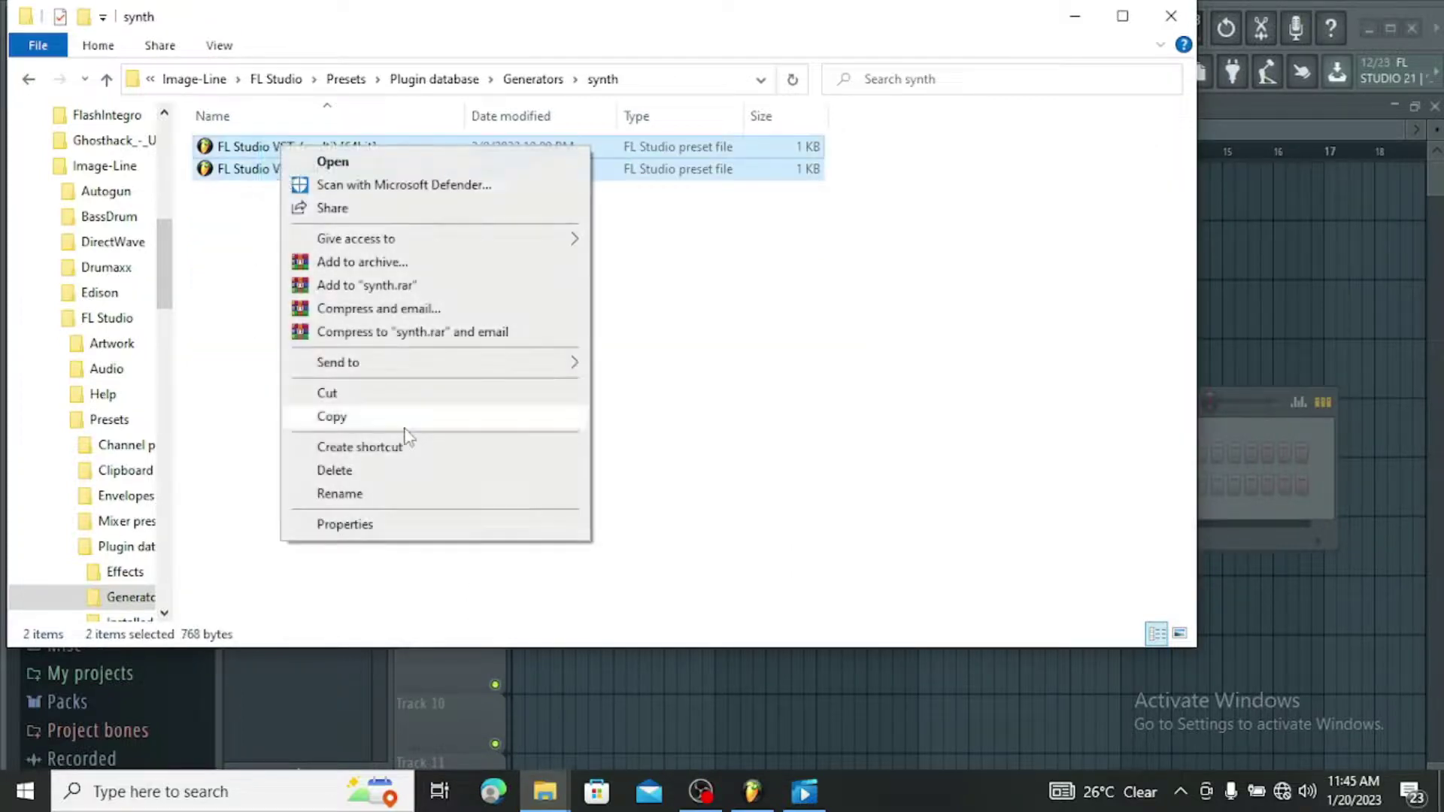
pyautogui.click(400, 471)
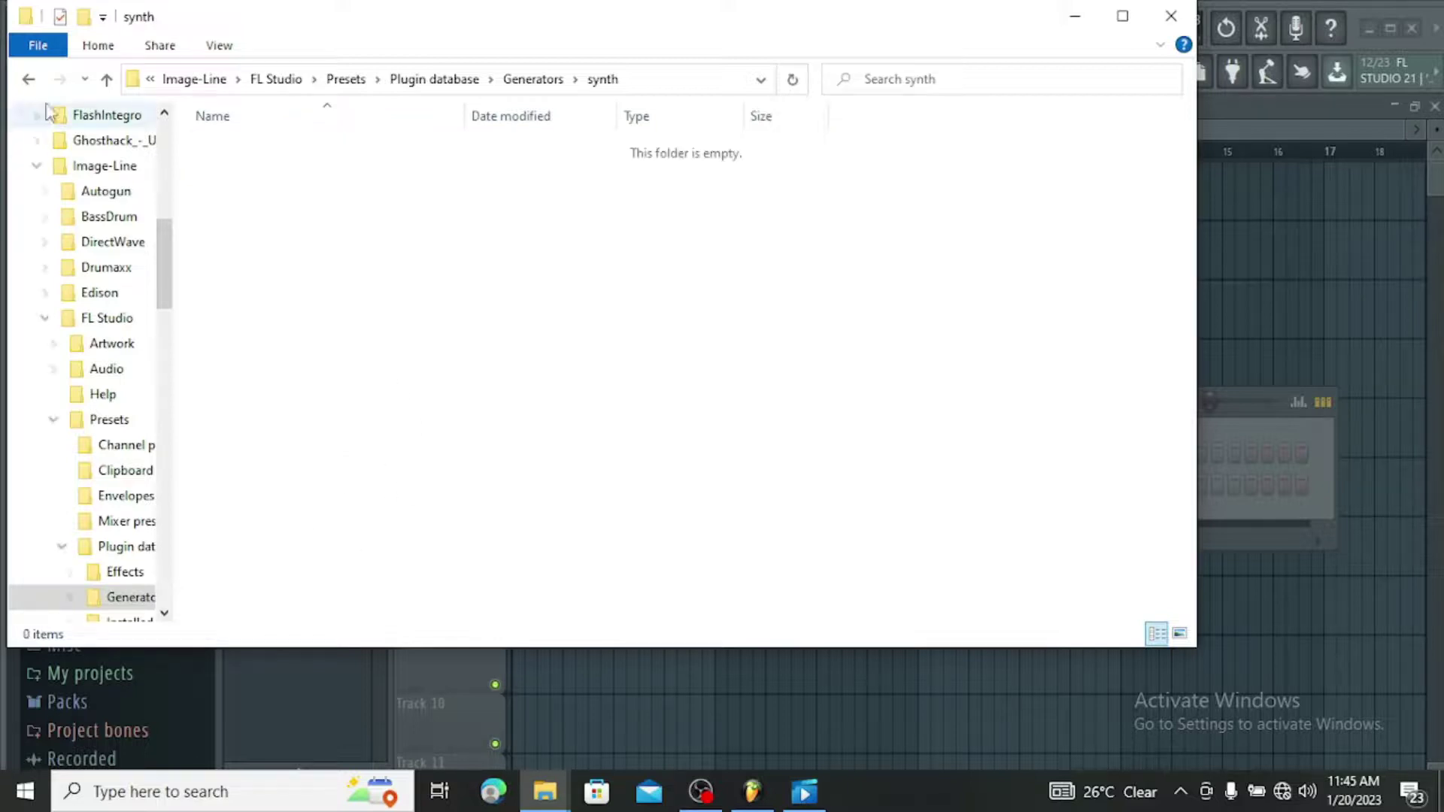
pyautogui.click(106, 79)
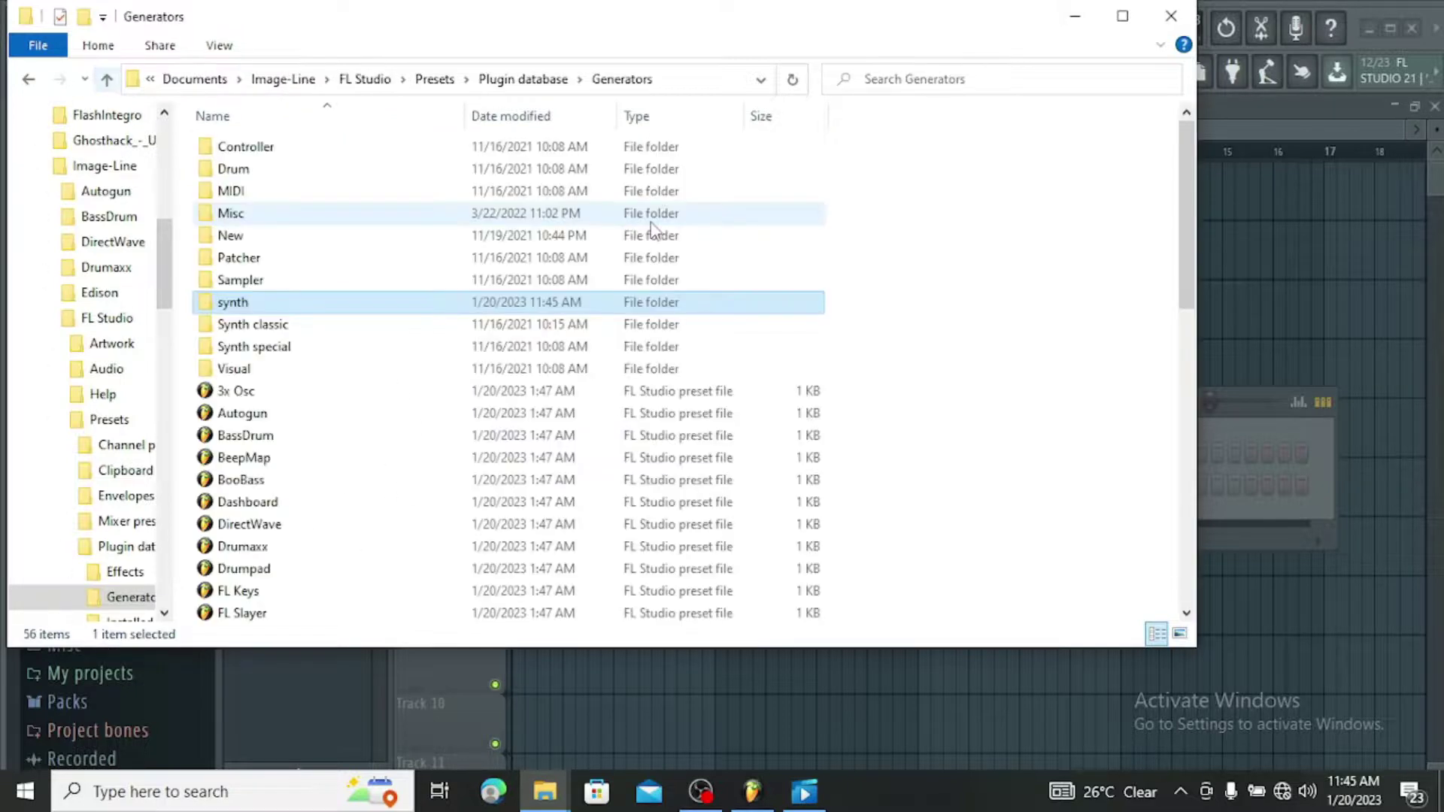
pyautogui.click(1168, 18)
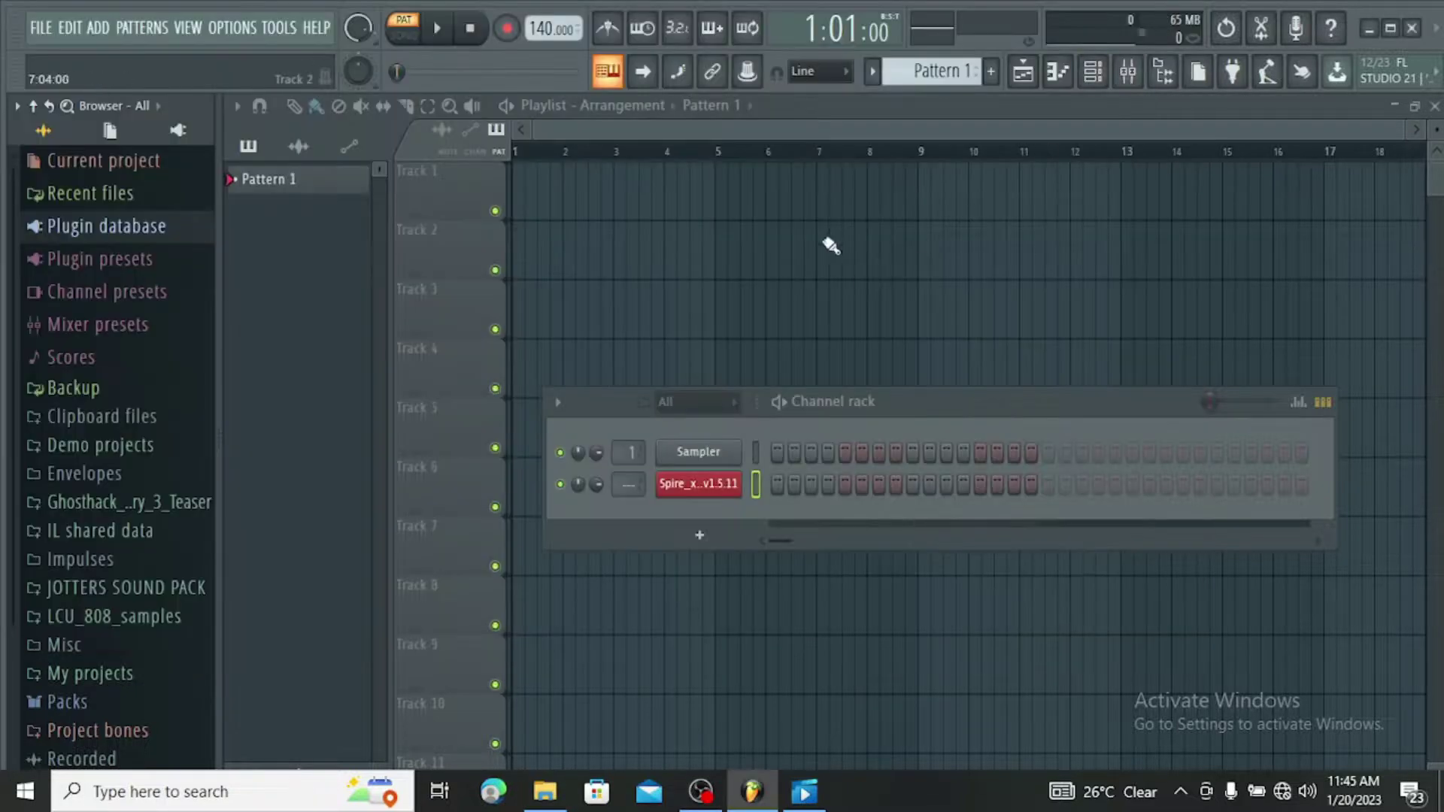
pyautogui.rightClick(703, 487)
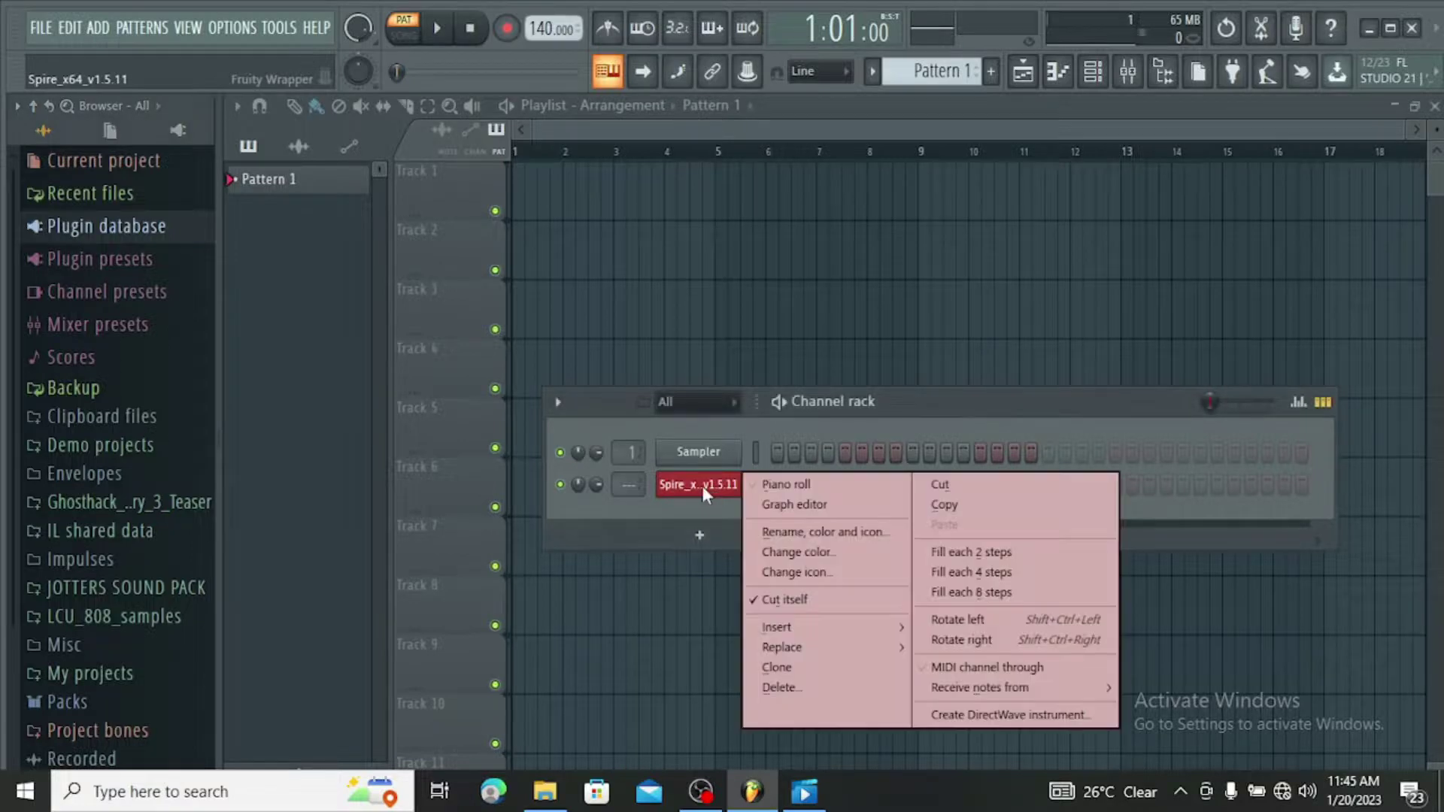
pyautogui.moveTo(827, 645)
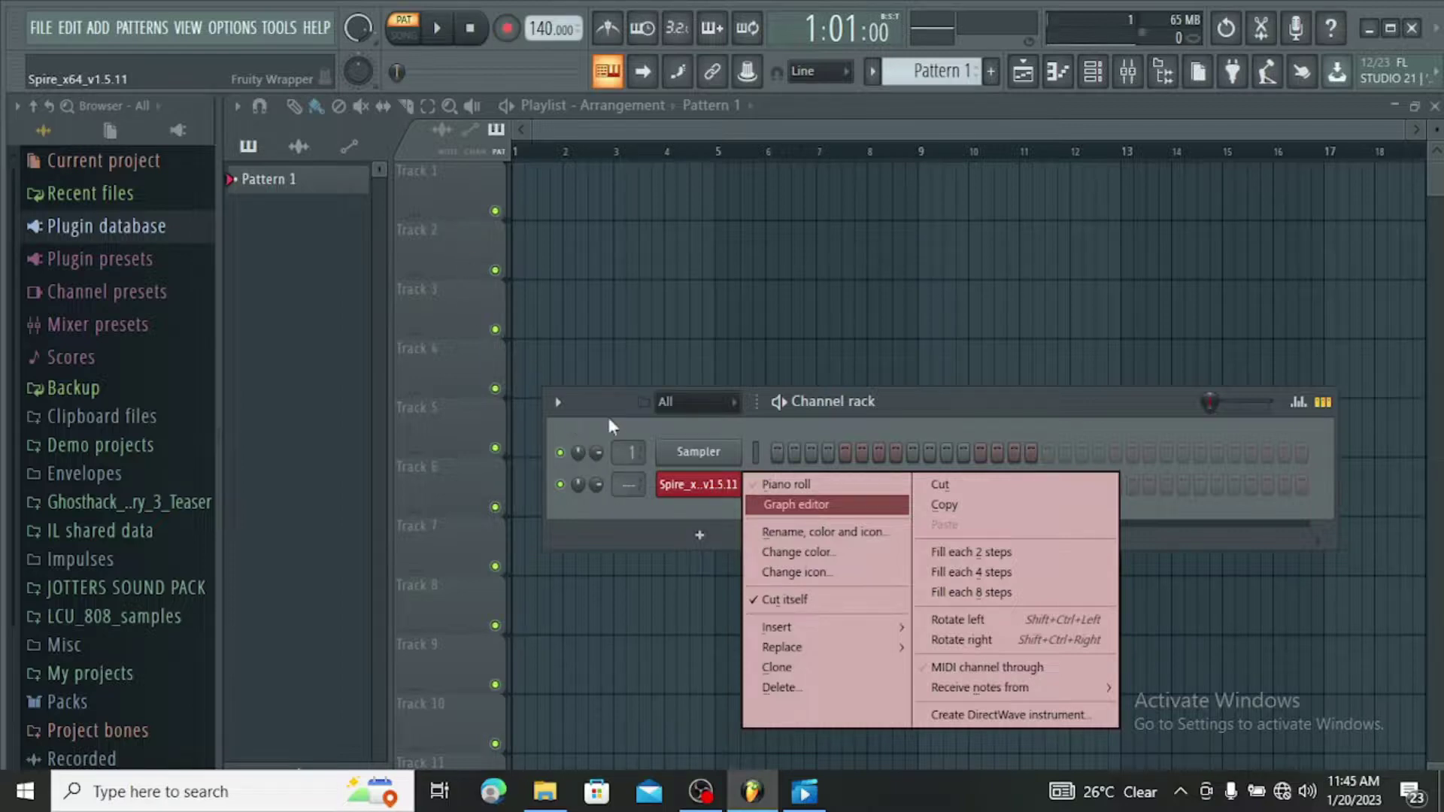
pyautogui.click(588, 396)
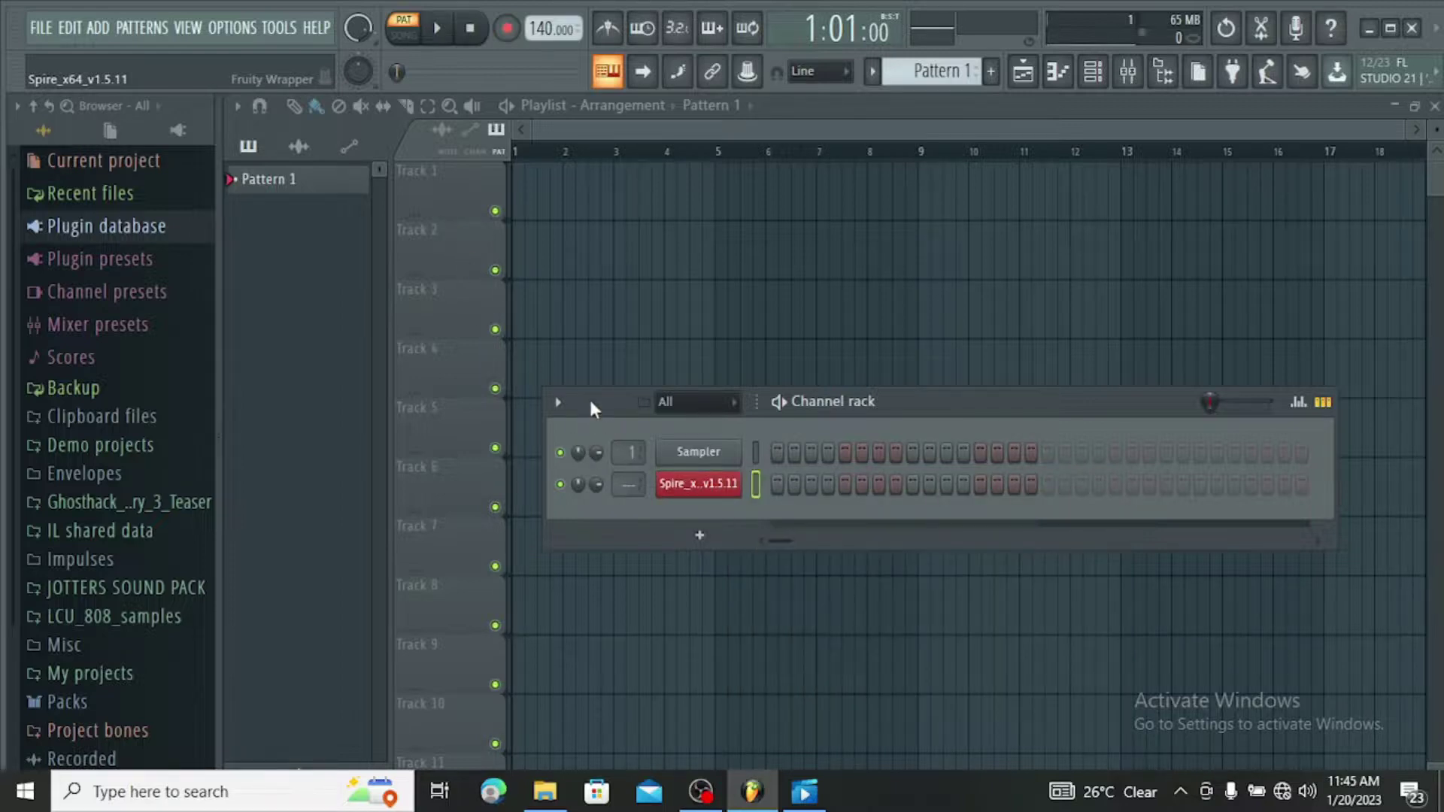